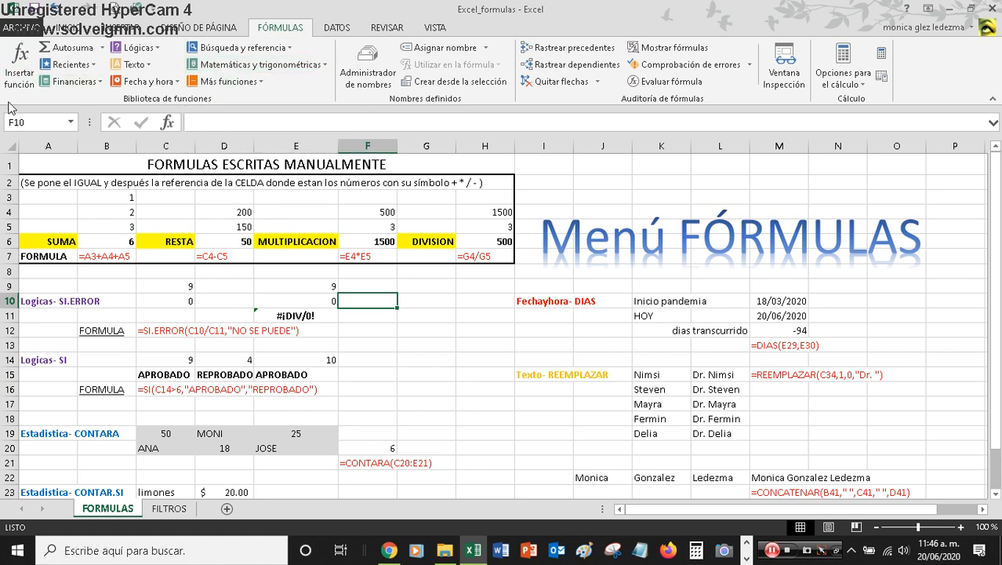
pyautogui.click(439, 308)
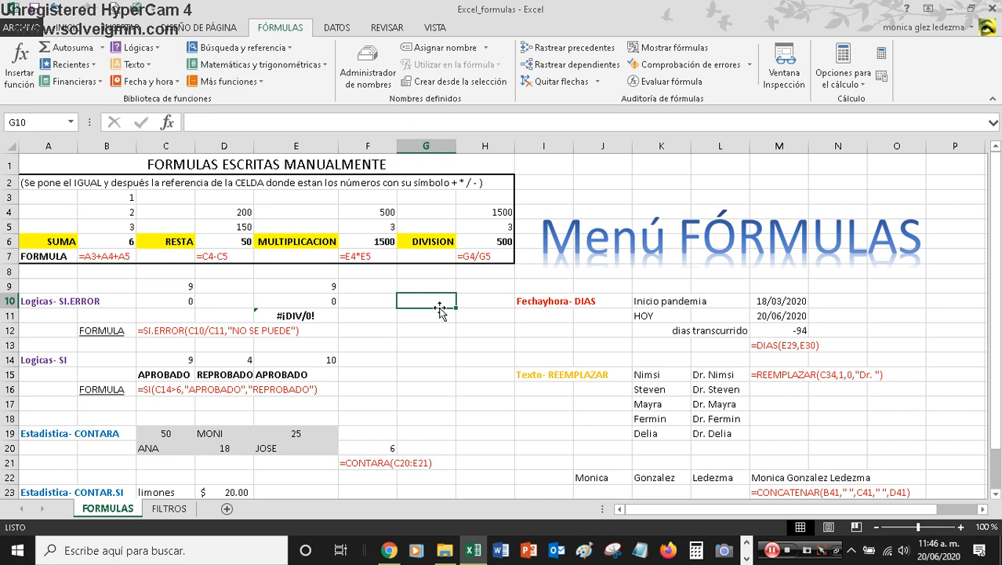
pyautogui.click(232, 168)
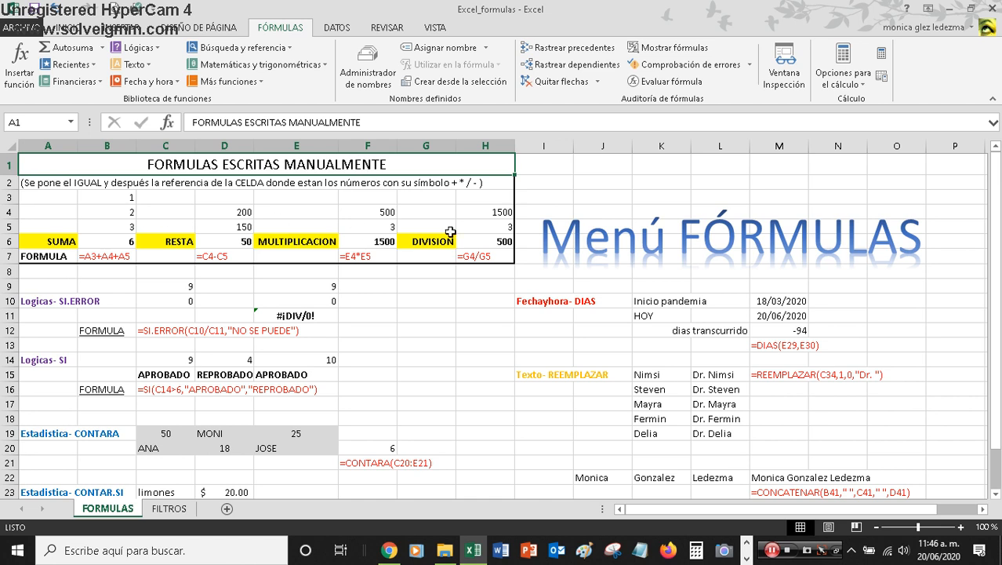
# Step: Clear the SUMA, RESTA, MULTIPLICACION and DIVISION results in cells B6, D6, F6 and H6
pyautogui.click(107, 240)
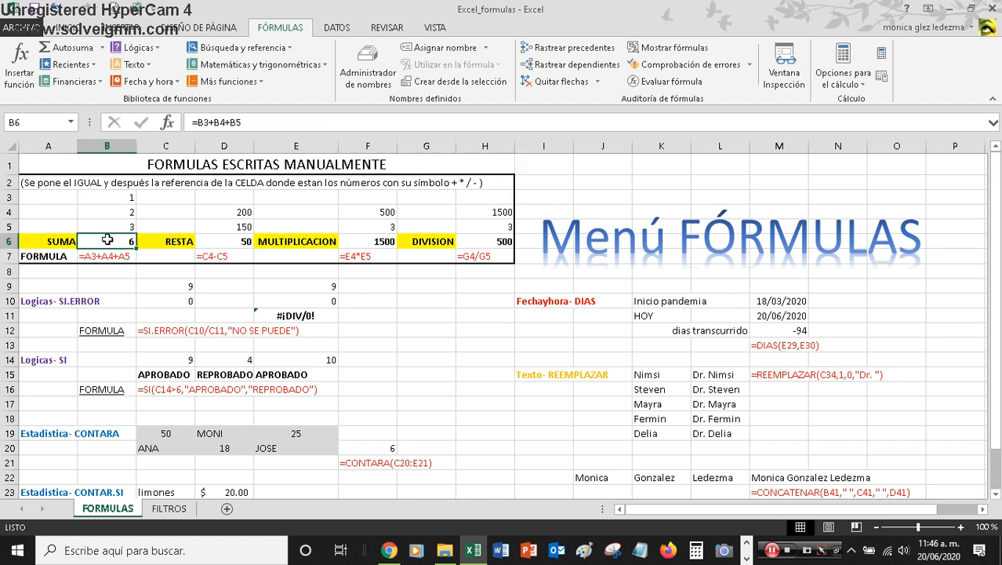
pyautogui.click(231, 244)
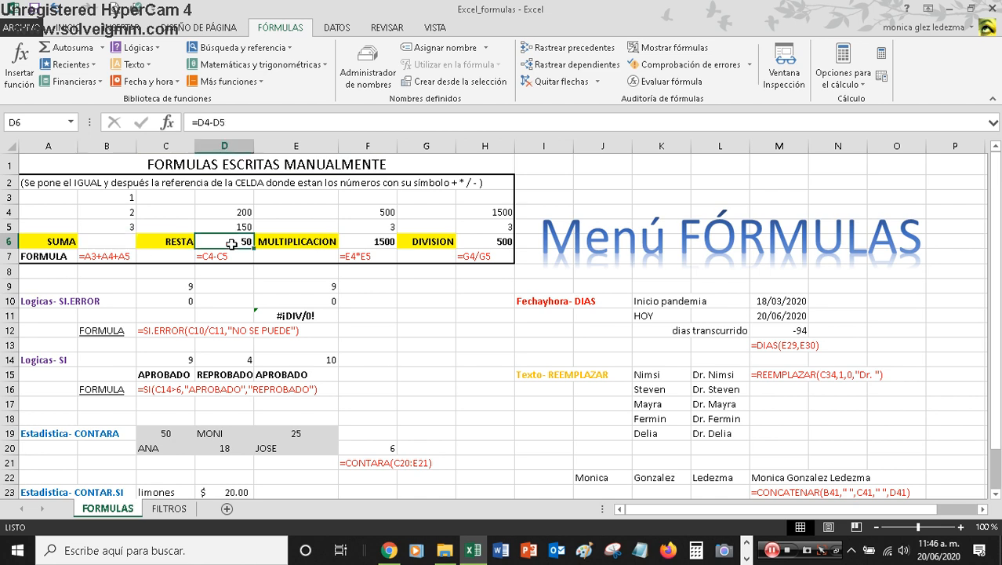
pyautogui.click(368, 240)
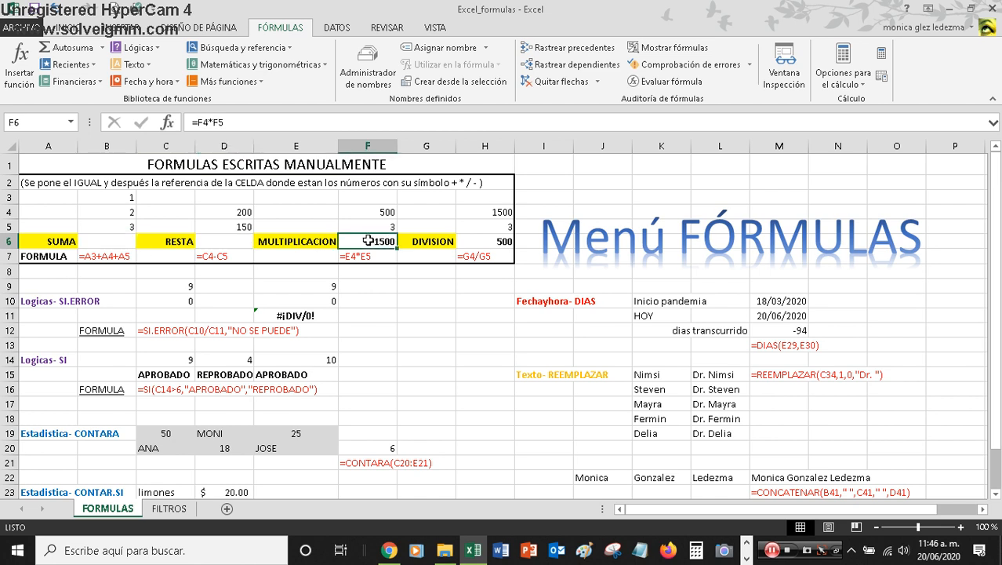
pyautogui.click(500, 240)
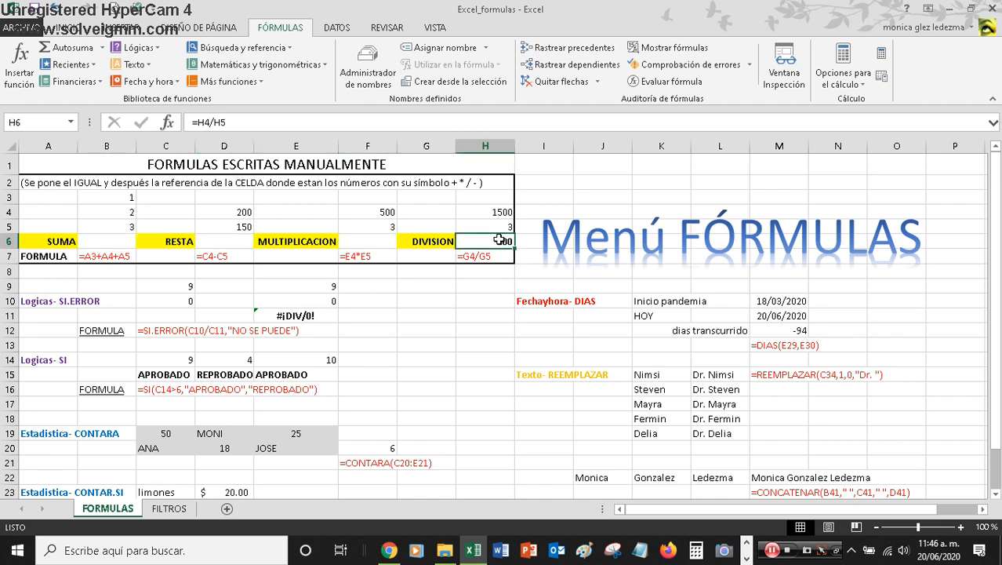
pyautogui.press('Delete')
# Step: Enter the addition formula =B3+B4+B5 in cell B6 beside SUMA
pyautogui.click(99, 213)
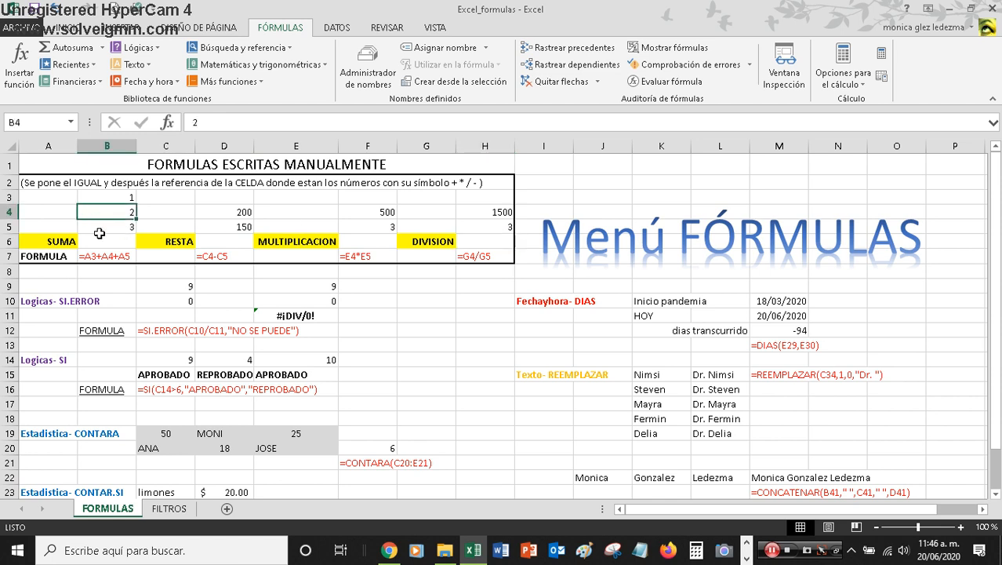
pyautogui.click(99, 240)
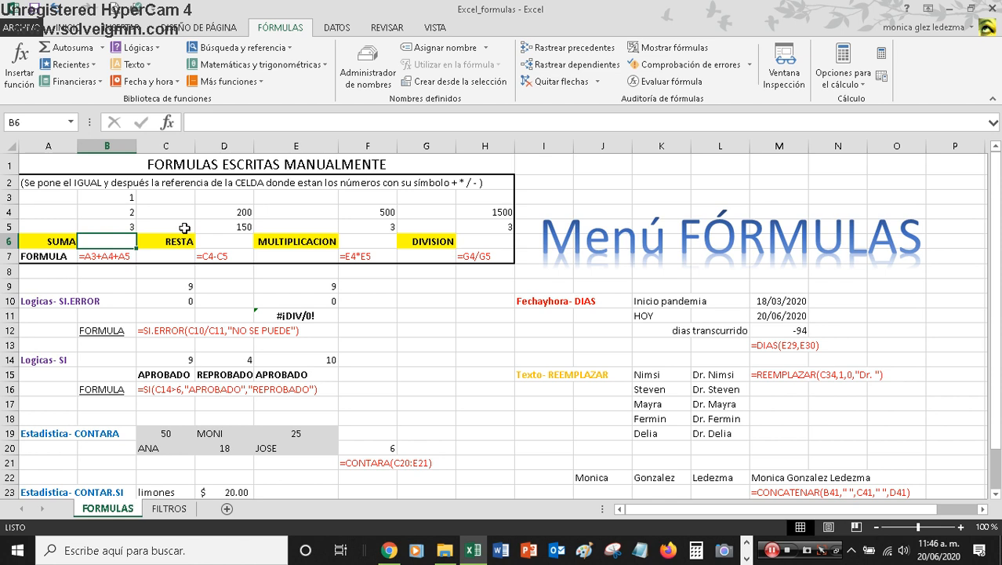
pyautogui.write('=')
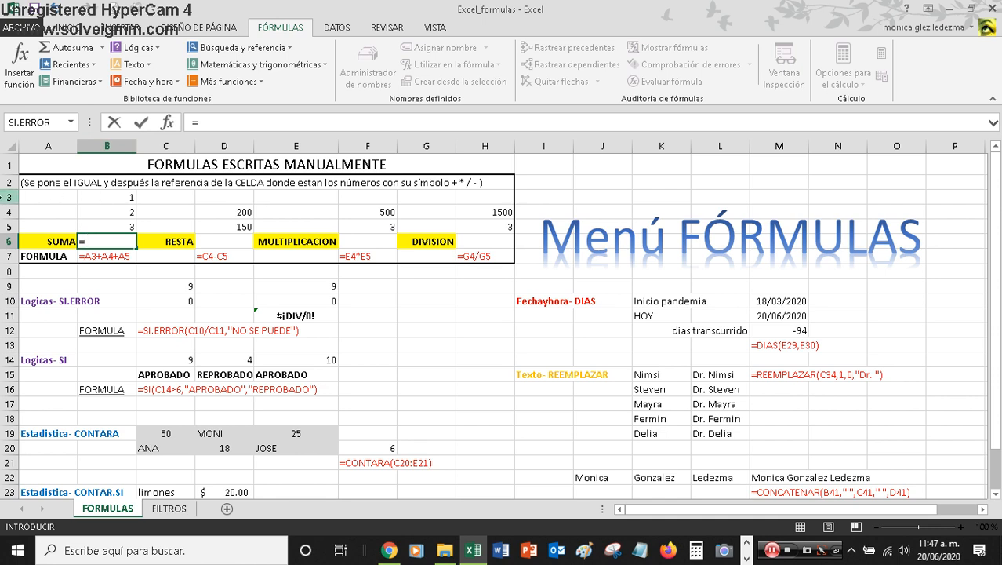
pyautogui.write('B')
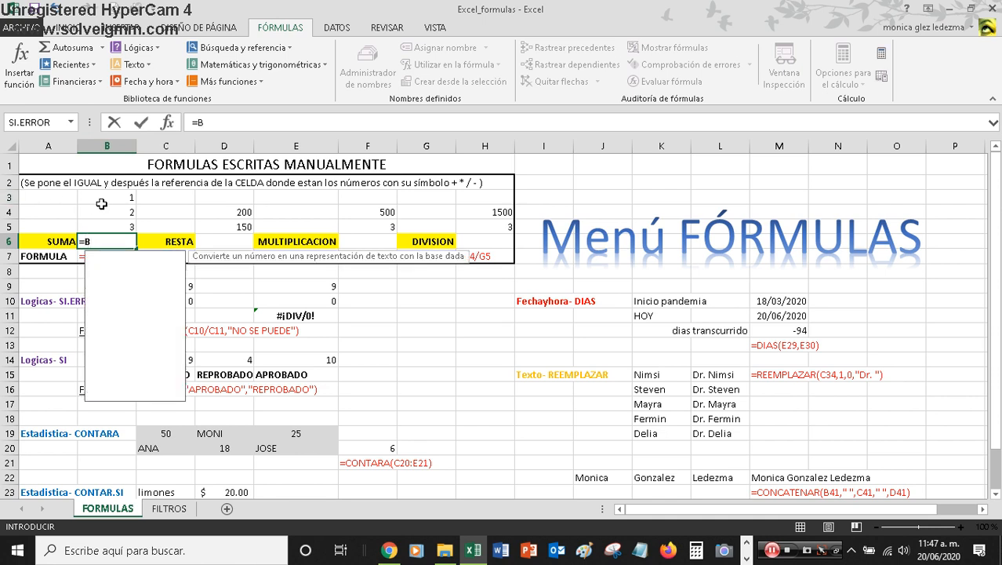
pyautogui.write('3+')
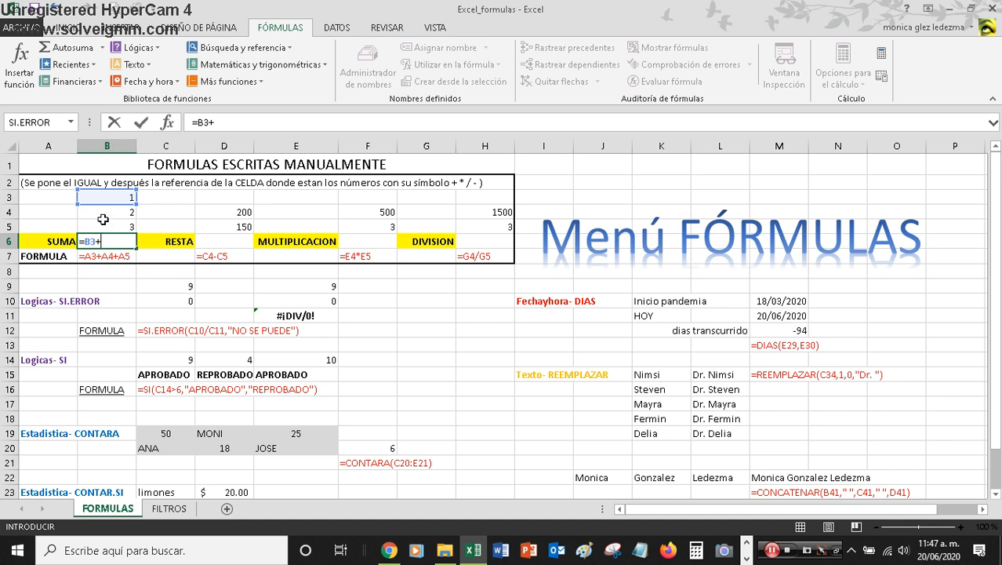
pyautogui.write('B4+')
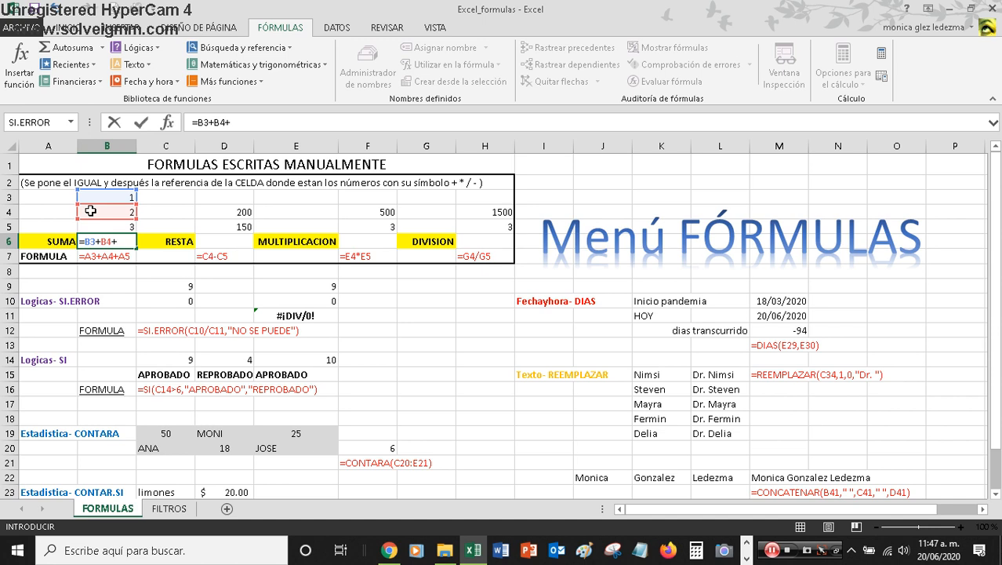
pyautogui.write('B5')
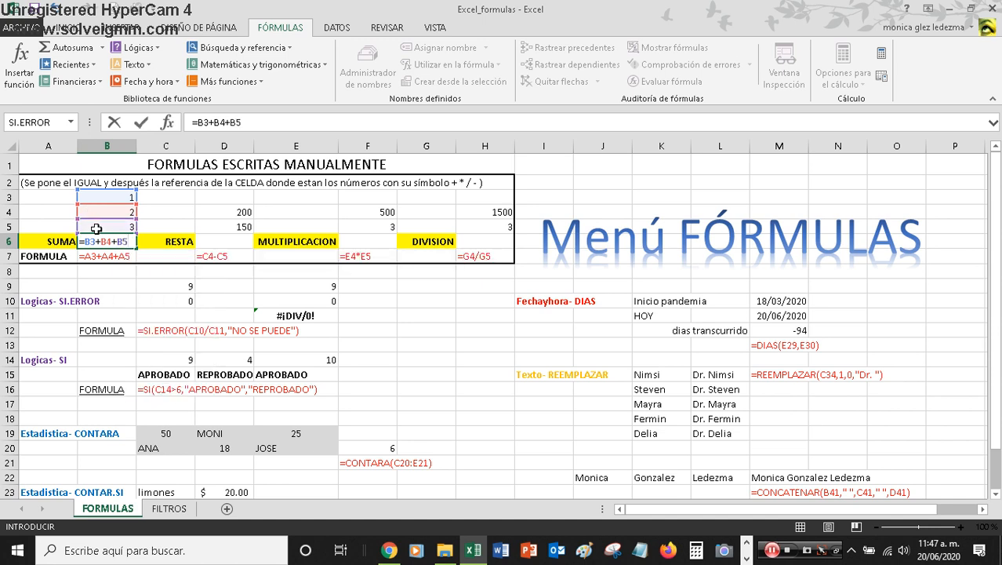
pyautogui.press('Return')
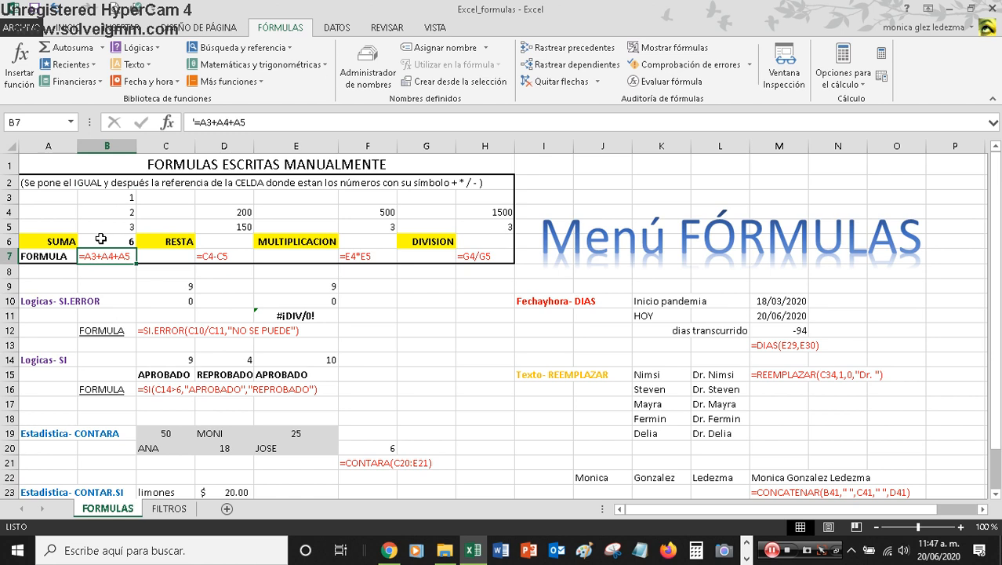
pyautogui.click(102, 241)
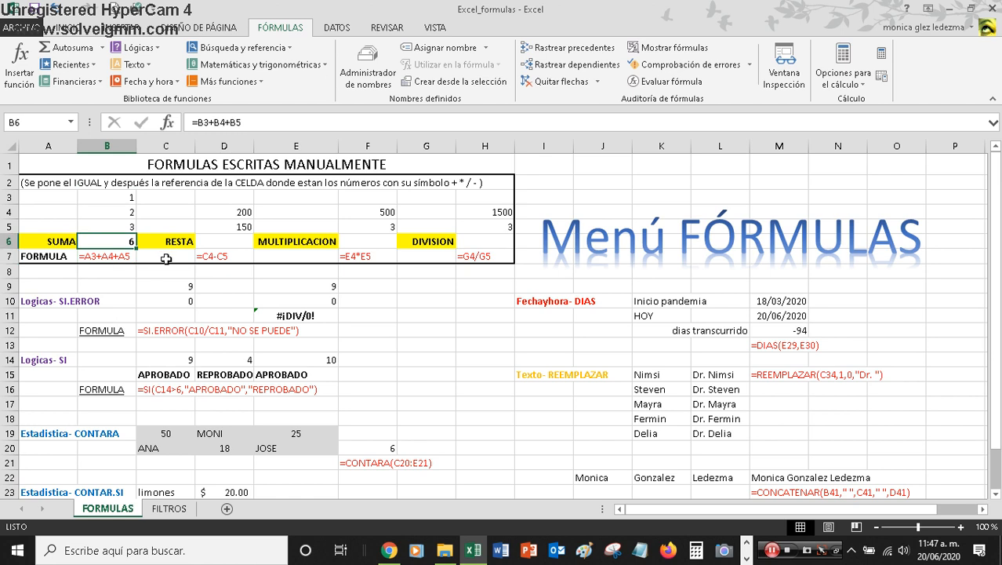
# Step: Enter the subtraction formula =D4-D5 in cell D6 beside RESTA
pyautogui.click(223, 240)
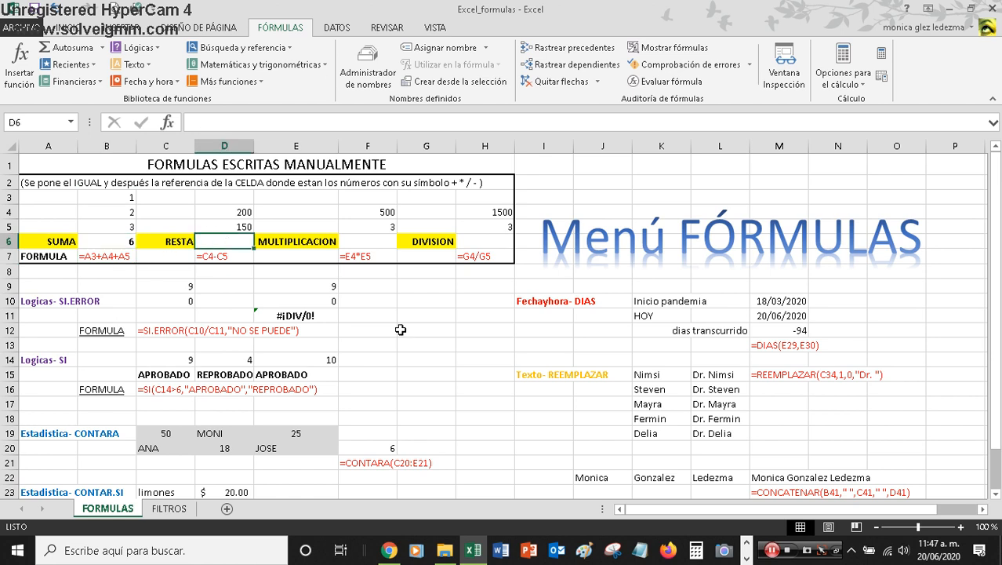
pyautogui.write('=D')
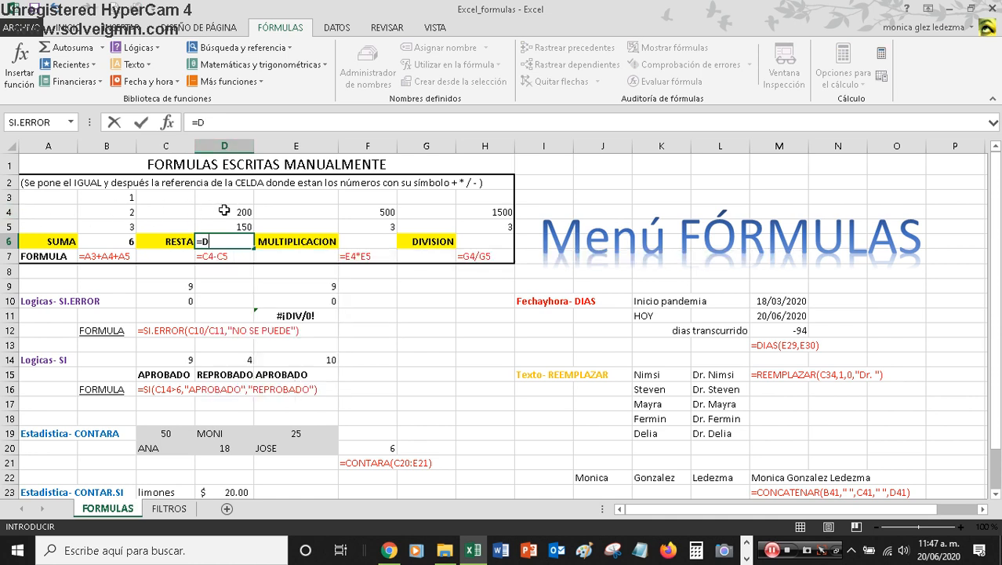
pyautogui.click(225, 210)
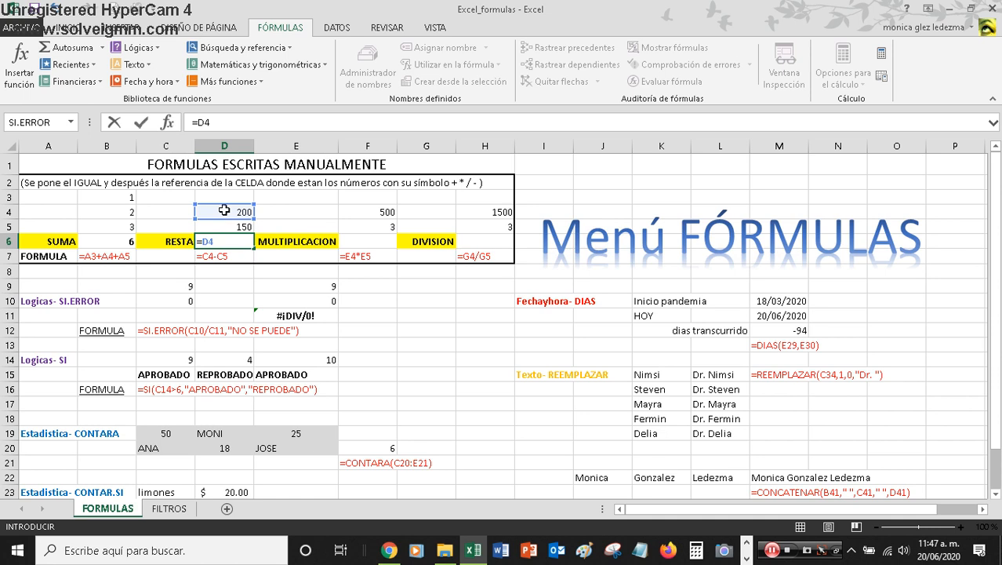
pyautogui.write('-D5')
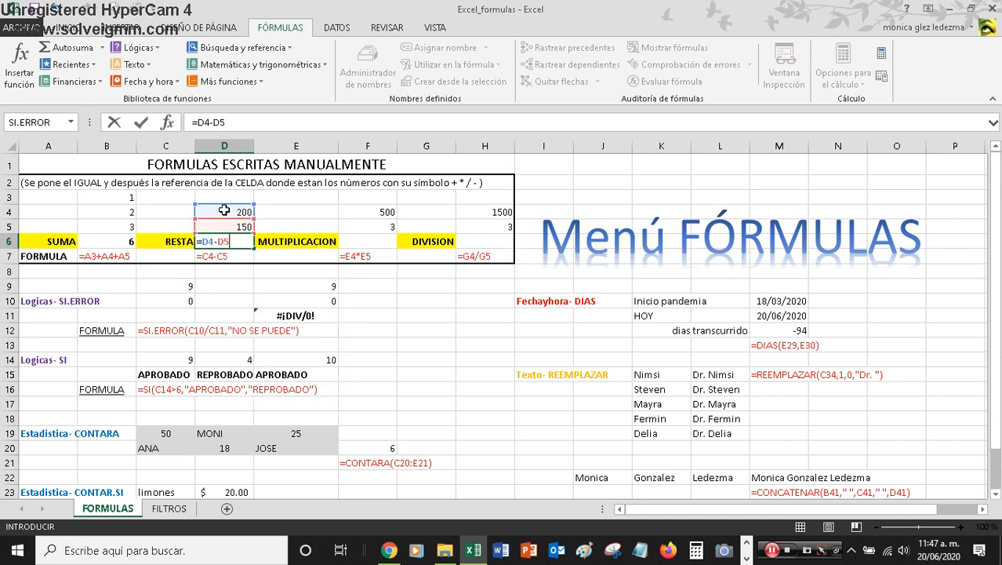
pyautogui.press('Return')
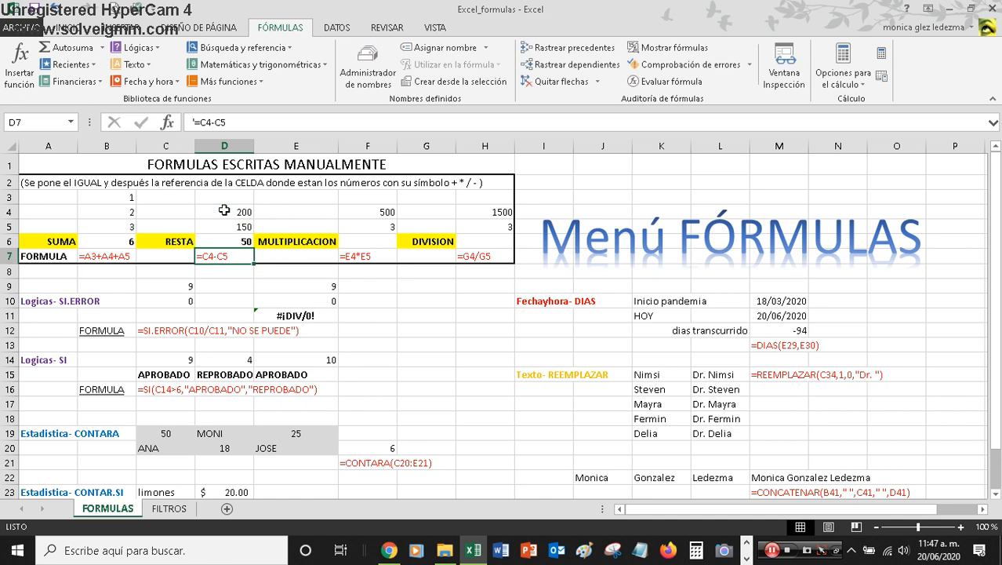
# Step: Enter the multiplication formula =F4*F5 in cell F6 beside MULTIPLICACION
pyautogui.click(359, 239)
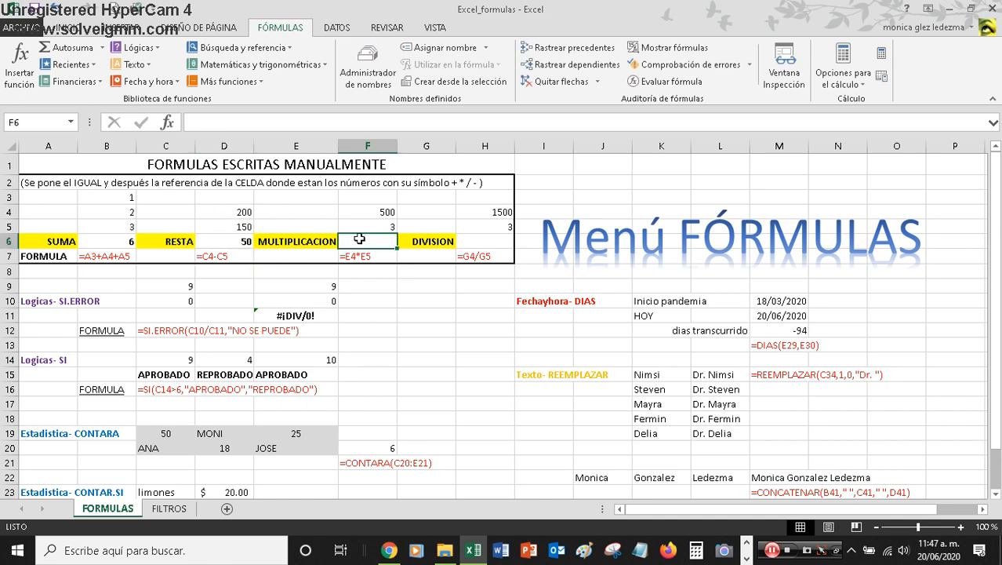
pyautogui.write('=')
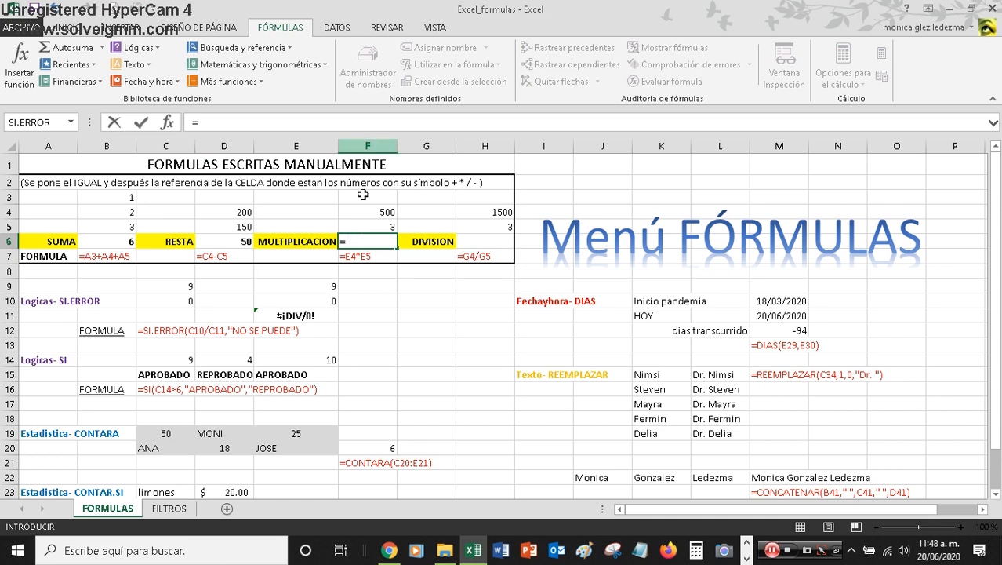
pyautogui.click(356, 215)
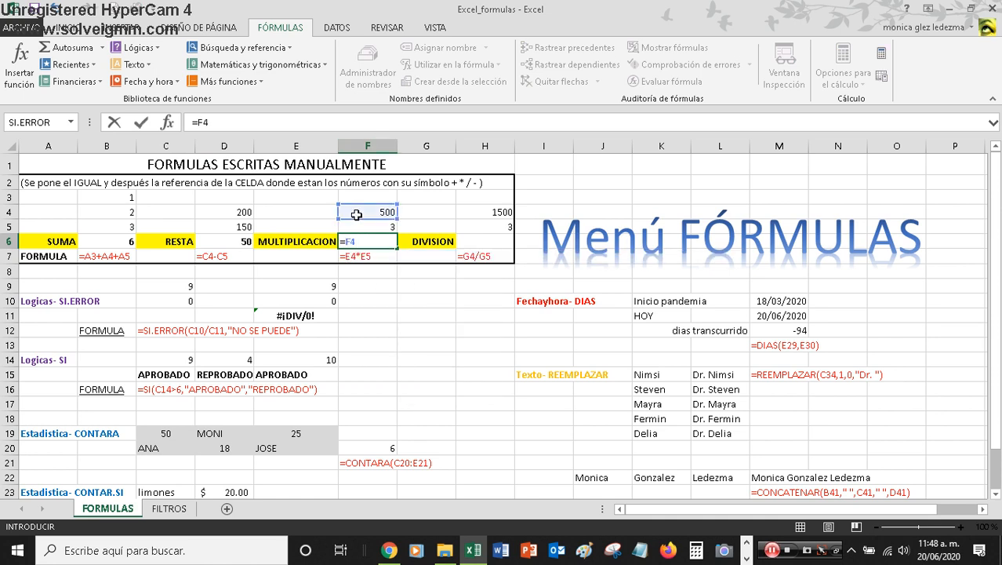
pyautogui.write('*F5')
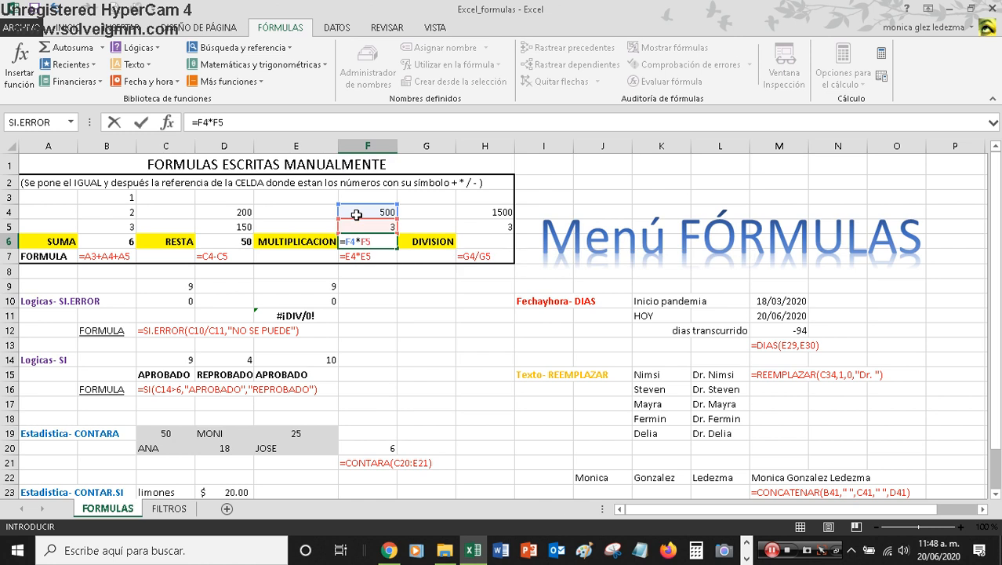
pyautogui.press('Return')
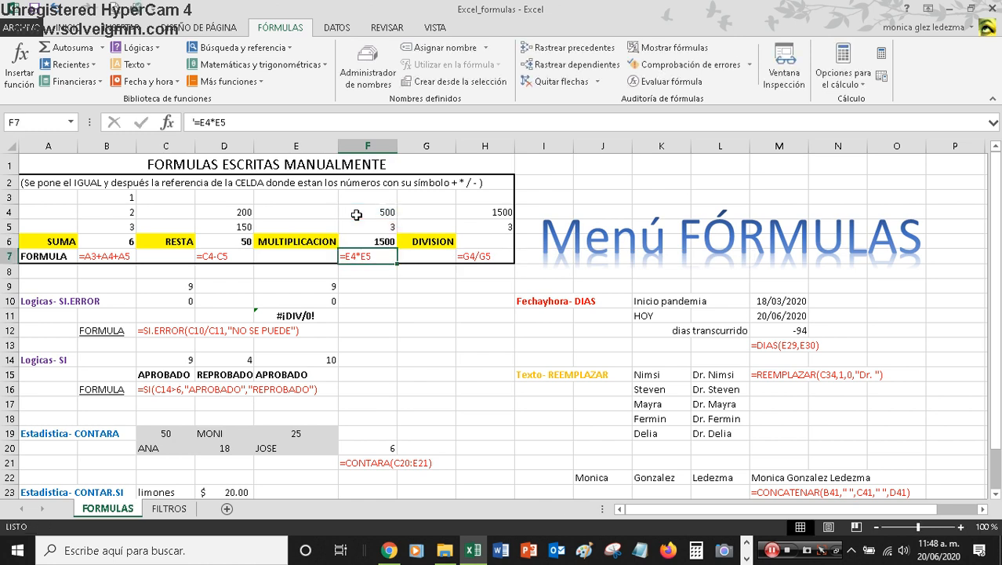
# Step: Enter the division formula =H4/H5 in cell H6 beside DIVISION
pyautogui.click(490, 241)
pyautogui.write('=')
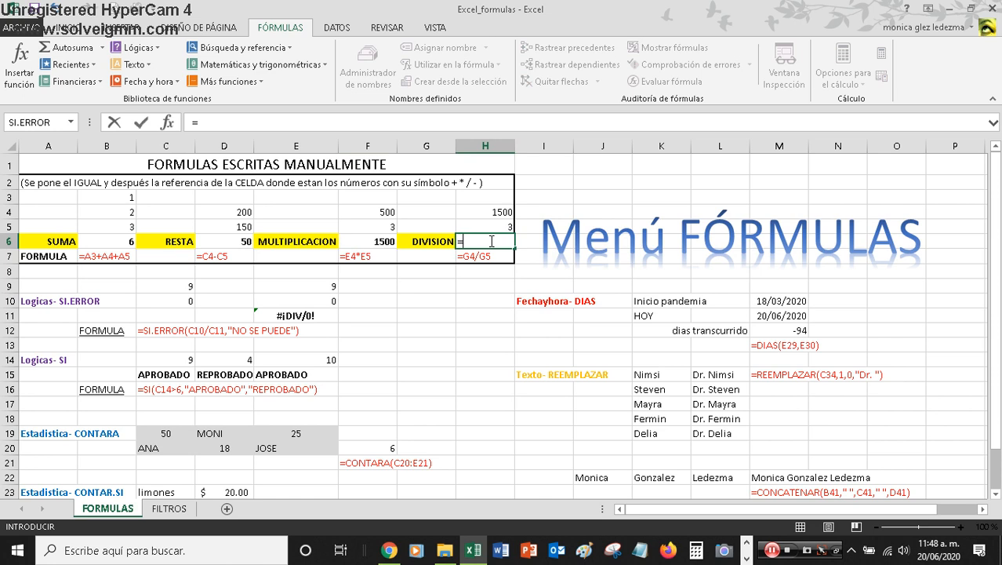
pyautogui.write('H4')
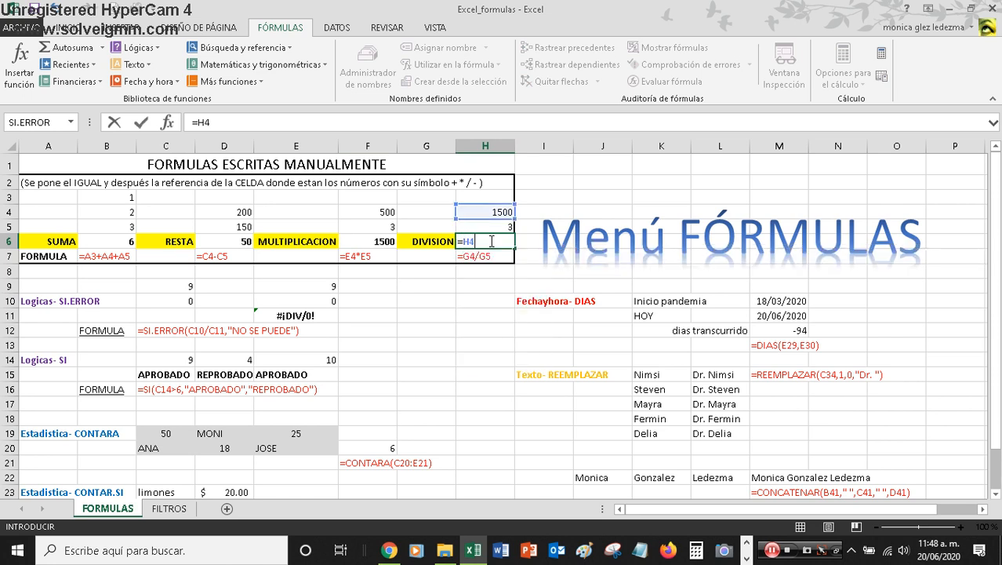
pyautogui.write('/H5')
pyautogui.press('Return')
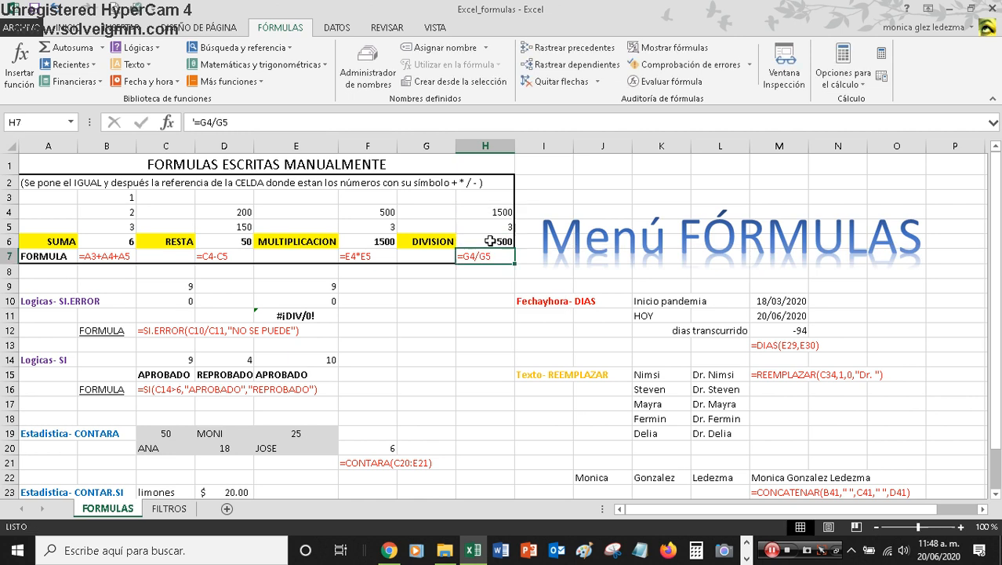
pyautogui.click(491, 241)
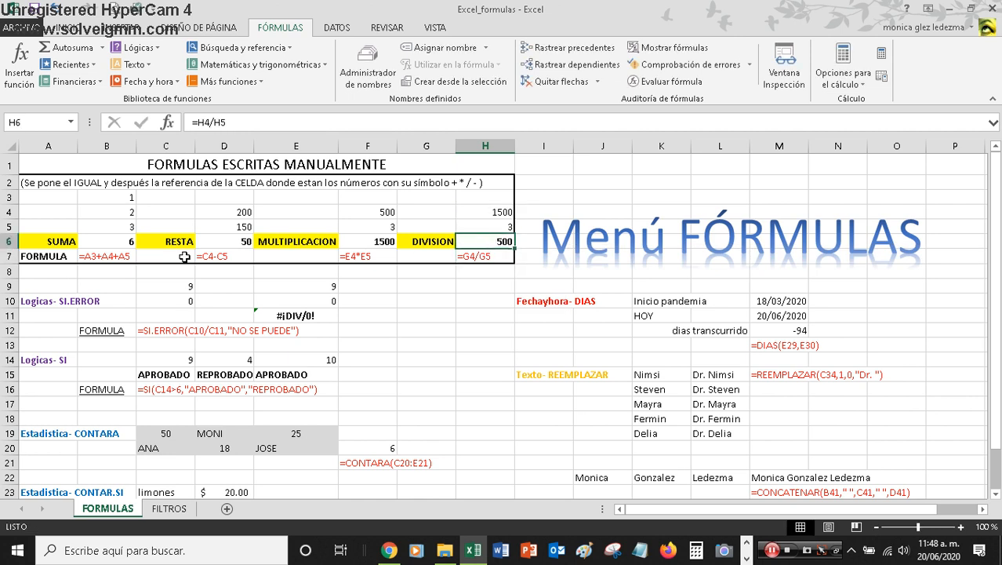
pyautogui.click(4, 256)
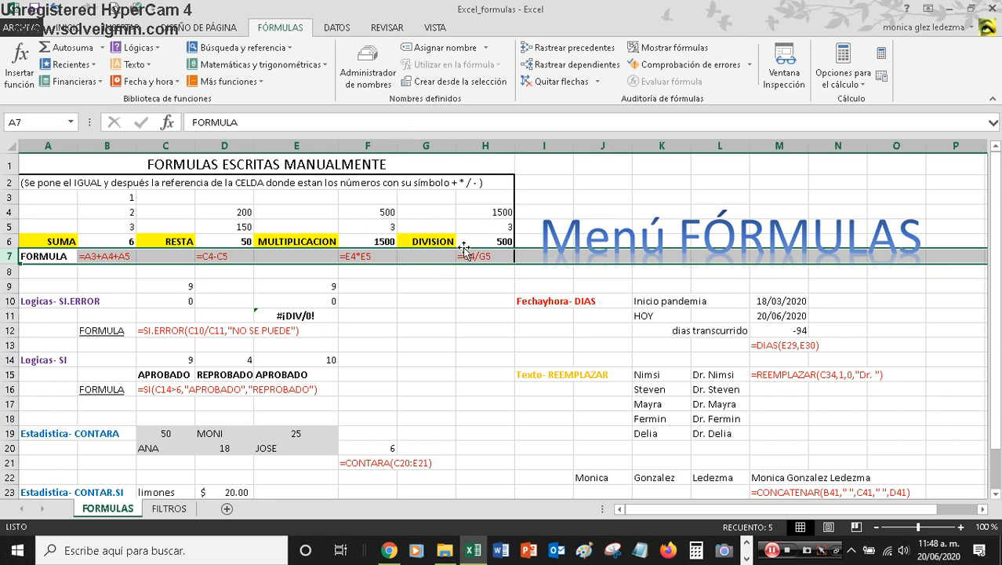
pyautogui.click(235, 226)
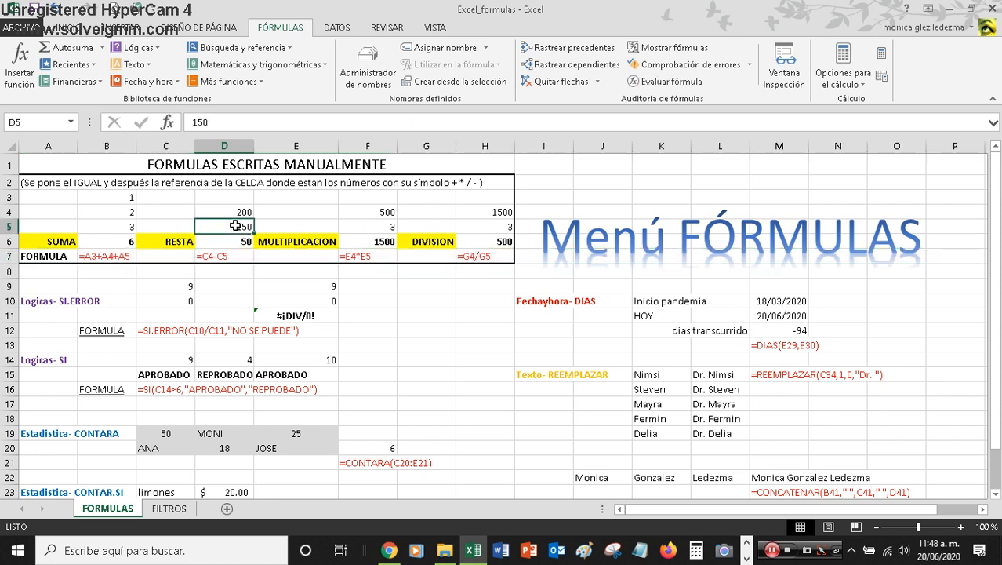
pyautogui.scroll(-1, 236, 226)
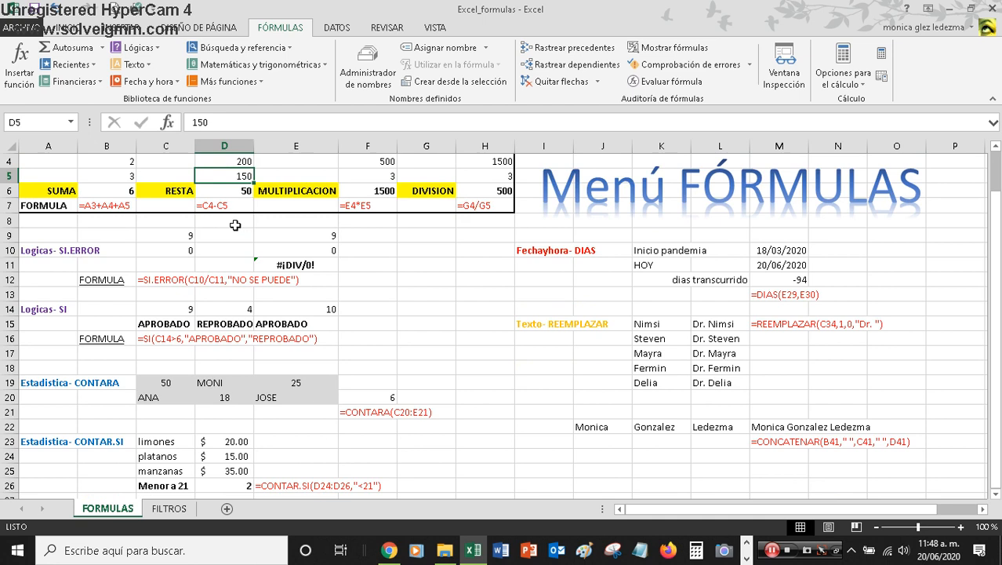
pyautogui.scroll(1, 235, 226)
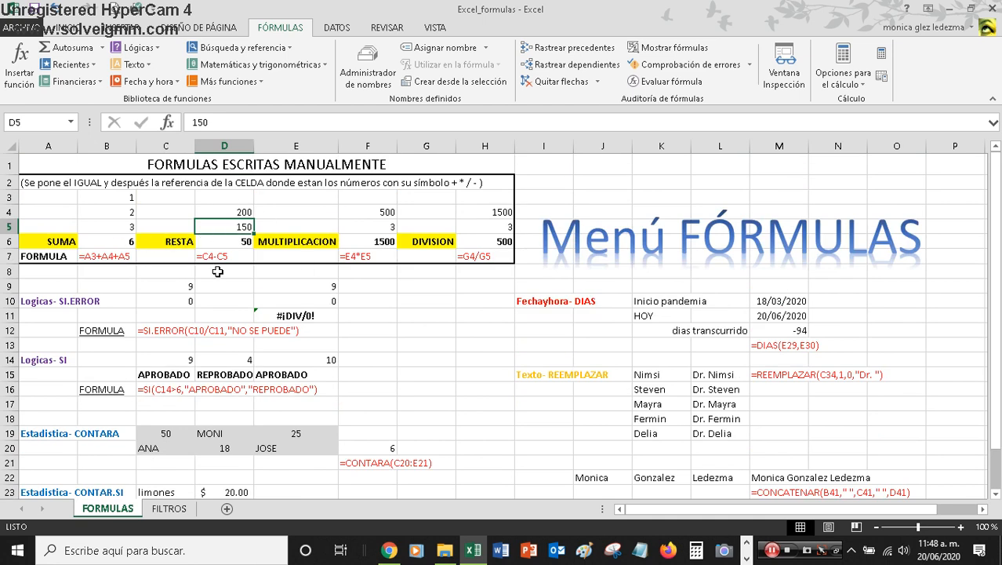
# Step: Examine the additional and logical function lists and the plain division example in E9:E11
pyautogui.scroll(-1, 217, 272)
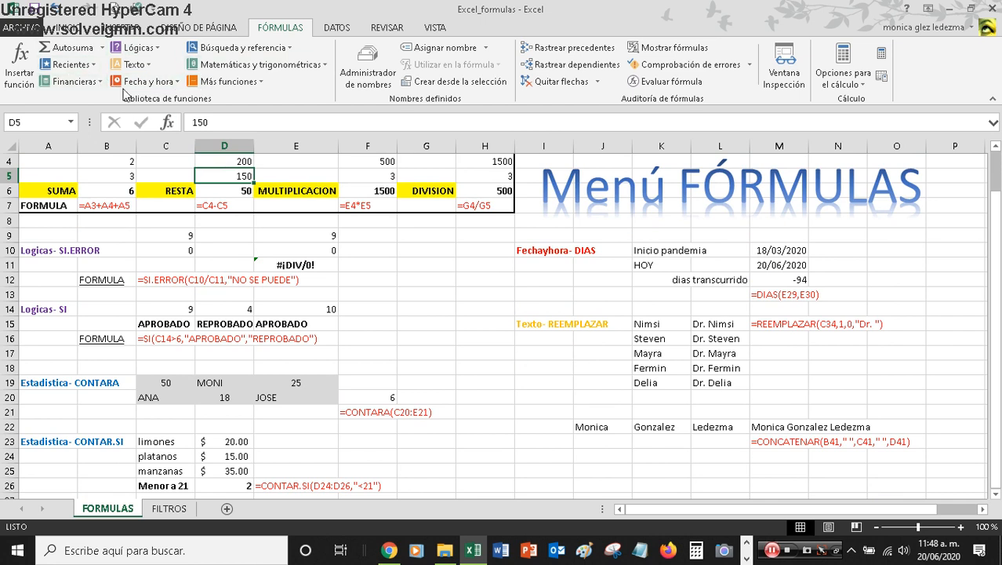
pyautogui.click(259, 84)
pyautogui.moveTo(244, 190)
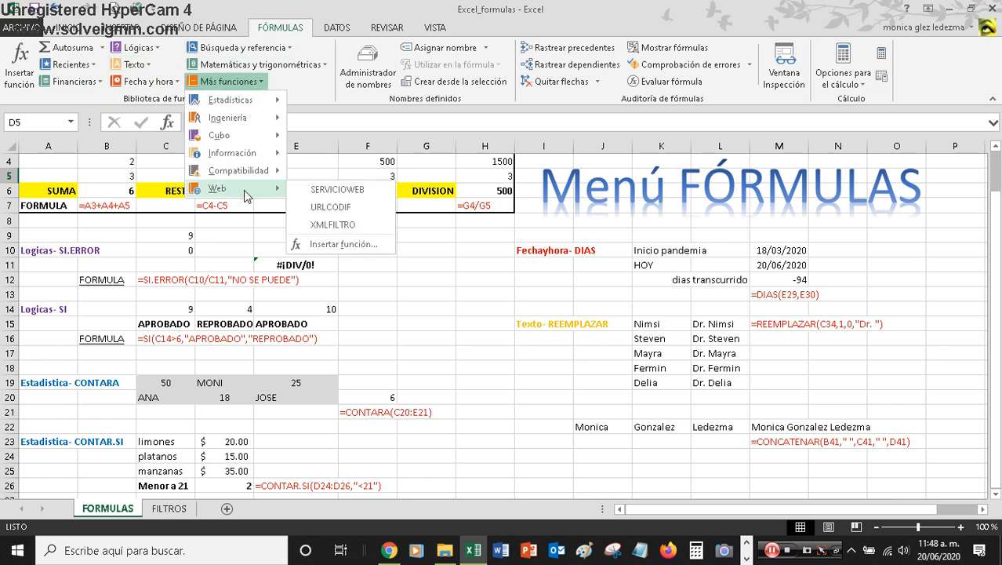
pyautogui.click(124, 245)
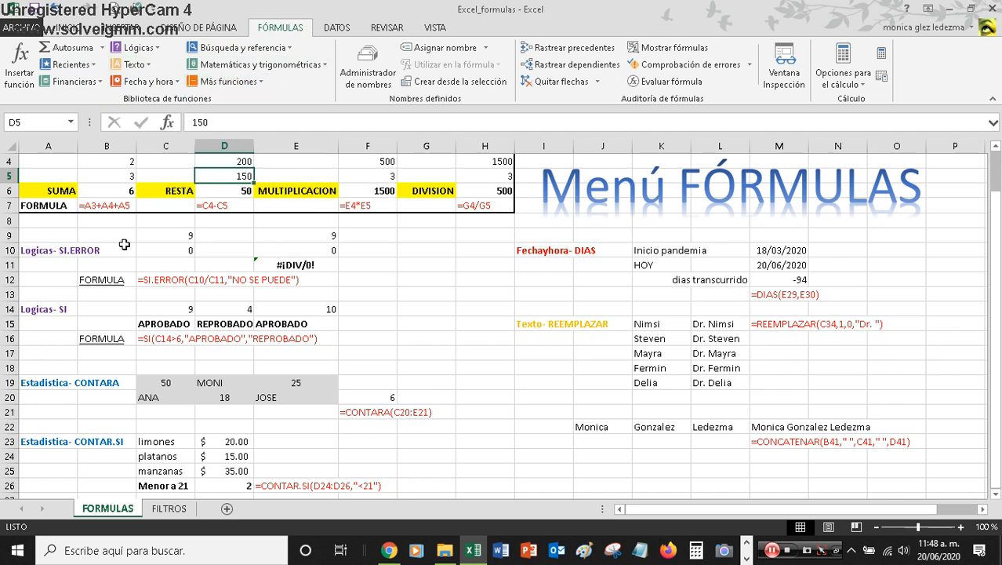
pyautogui.click(26, 252)
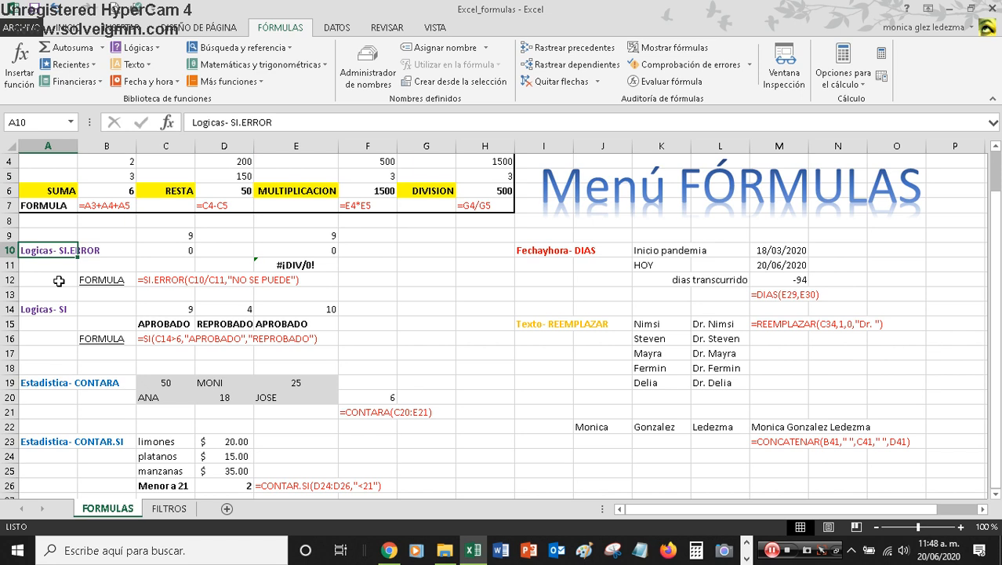
pyautogui.click(160, 49)
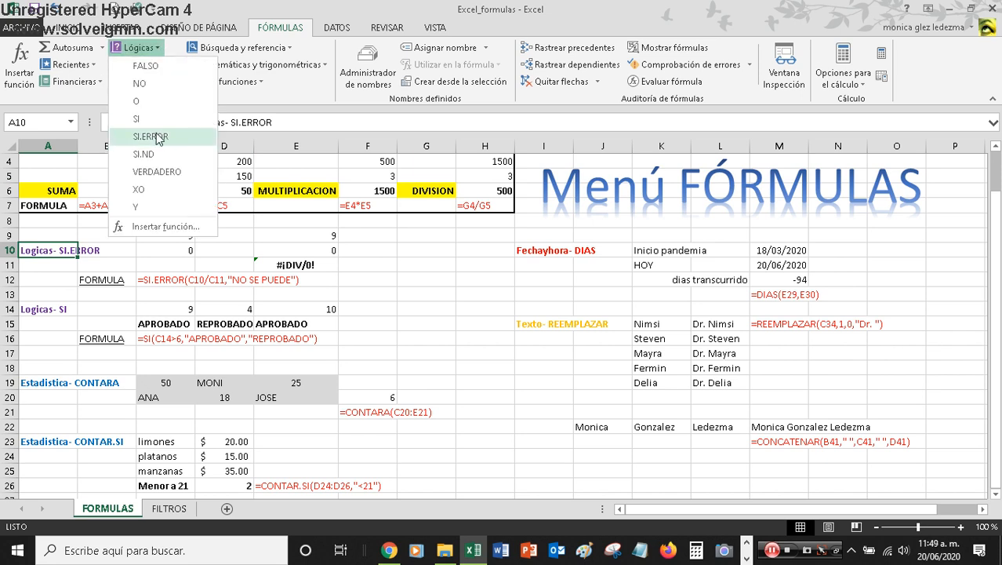
pyautogui.click(23, 280)
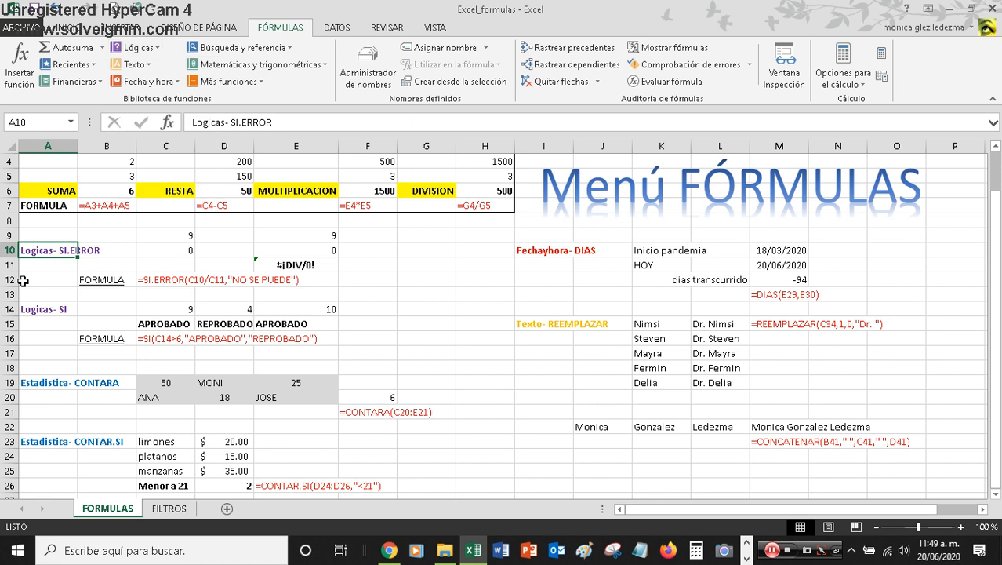
pyautogui.click(24, 280)
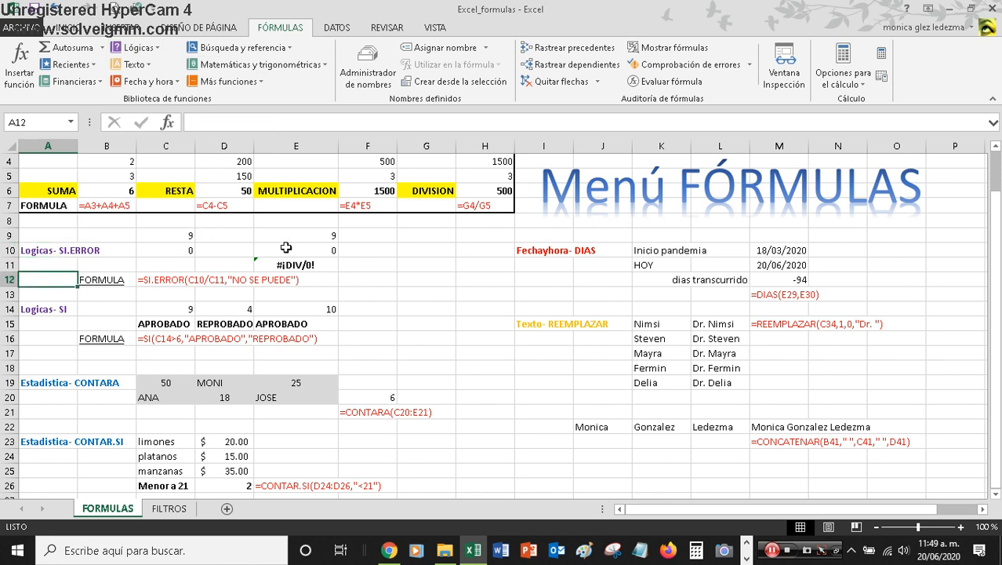
pyautogui.moveTo(320, 235); pyautogui.dragTo(320, 248)
pyautogui.click(321, 265)
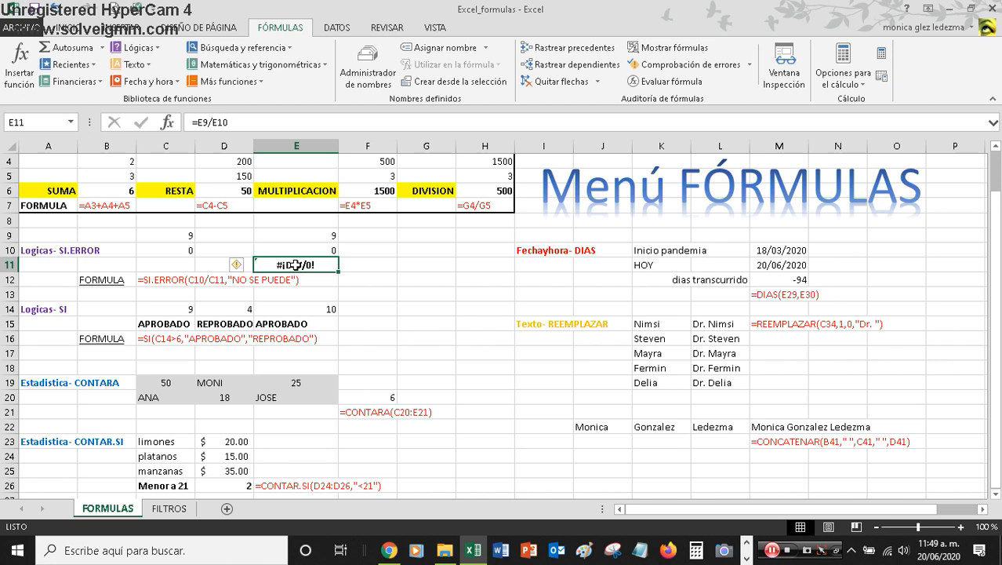
# Step: Insert the SI.ERROR function in cell C11 with C9/C10 as its Valor argument
pyautogui.click(177, 264)
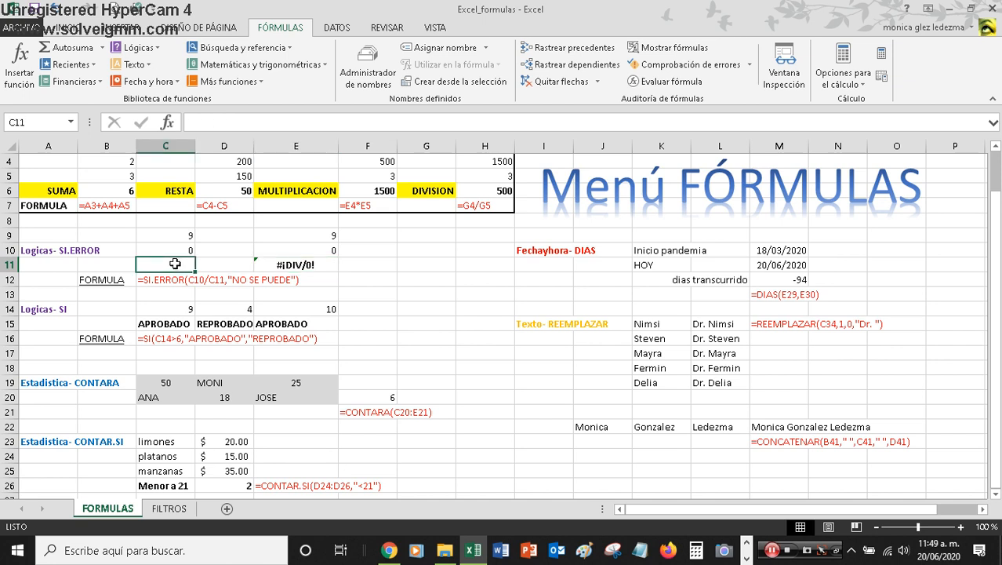
pyautogui.click(159, 49)
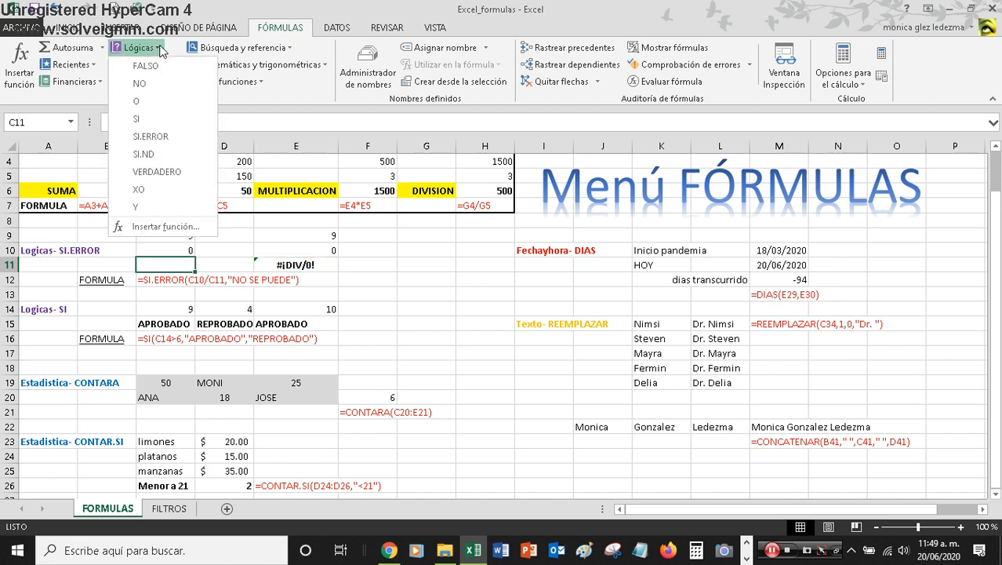
pyautogui.click(156, 137)
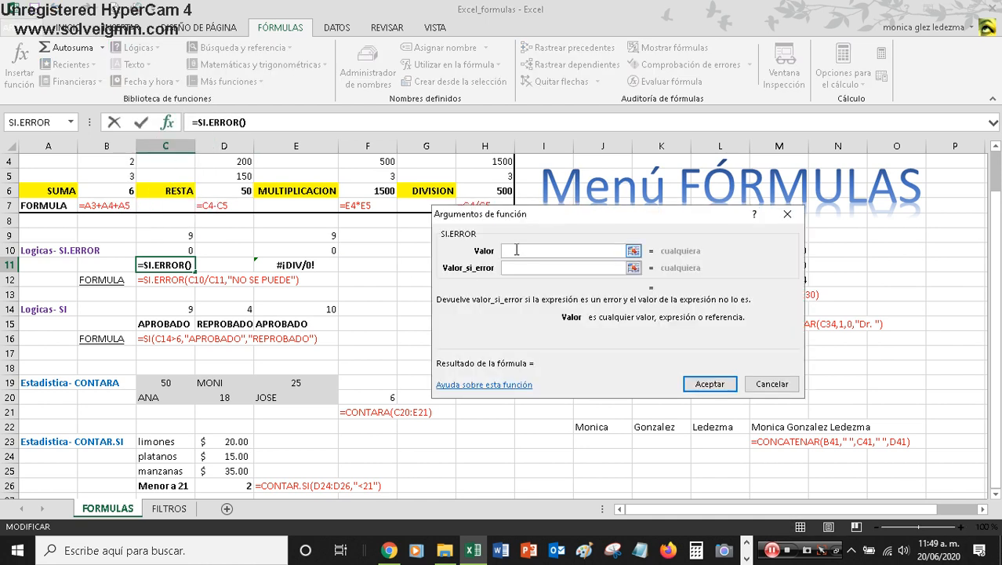
pyautogui.click(169, 236)
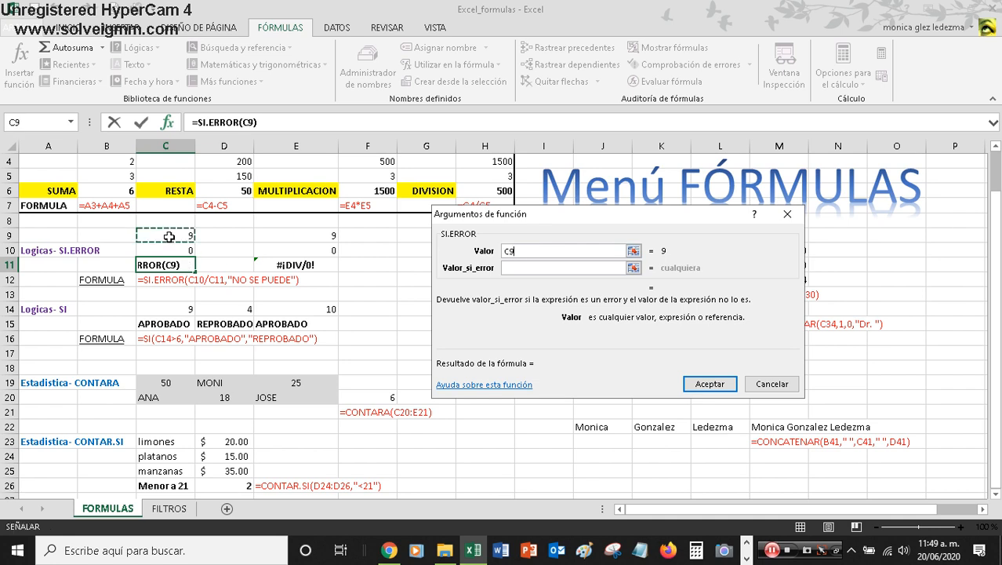
pyautogui.write('/')
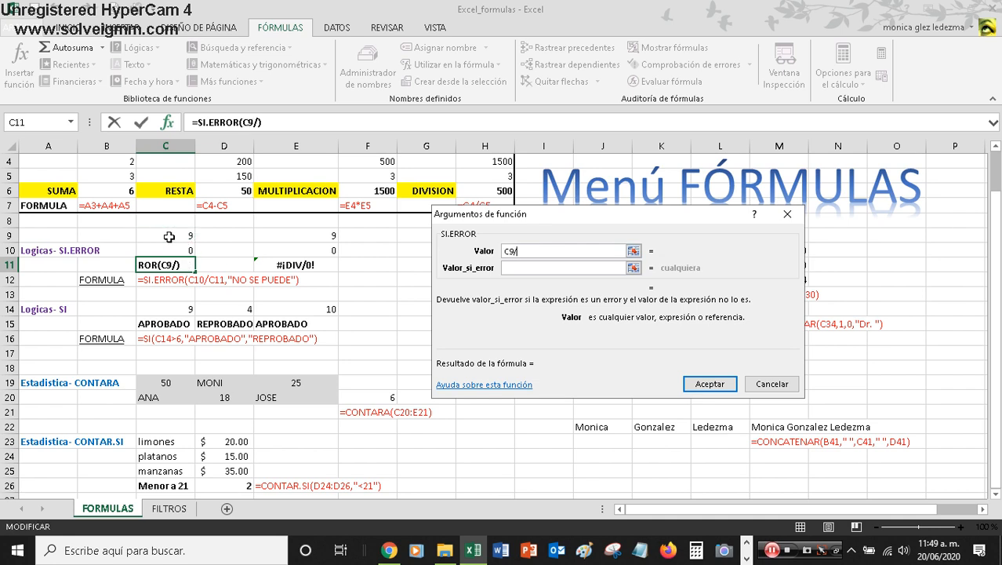
pyautogui.click(167, 249)
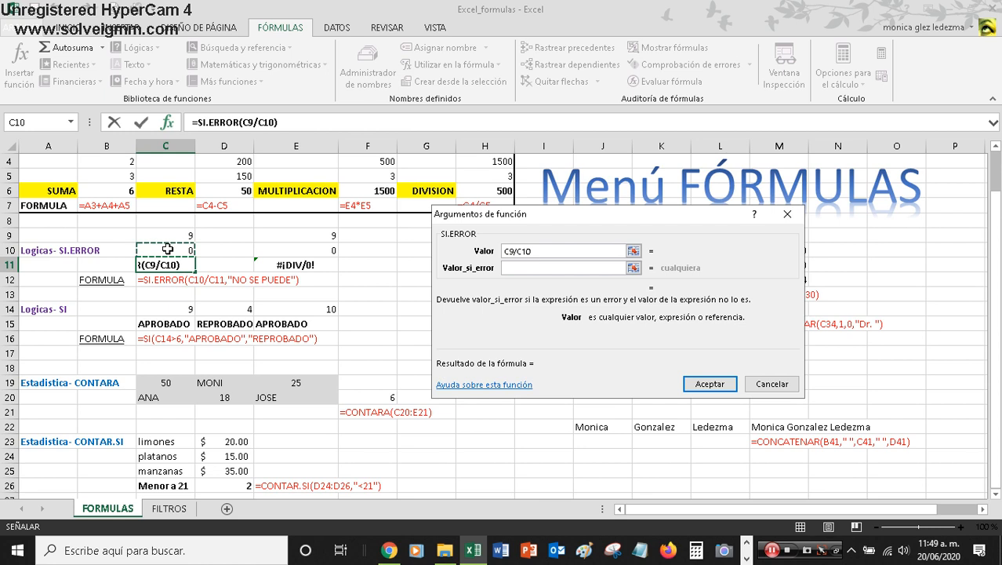
# Step: Set the Valor_si_error argument to NO SE PUEDE and accept the function
pyautogui.click(523, 268)
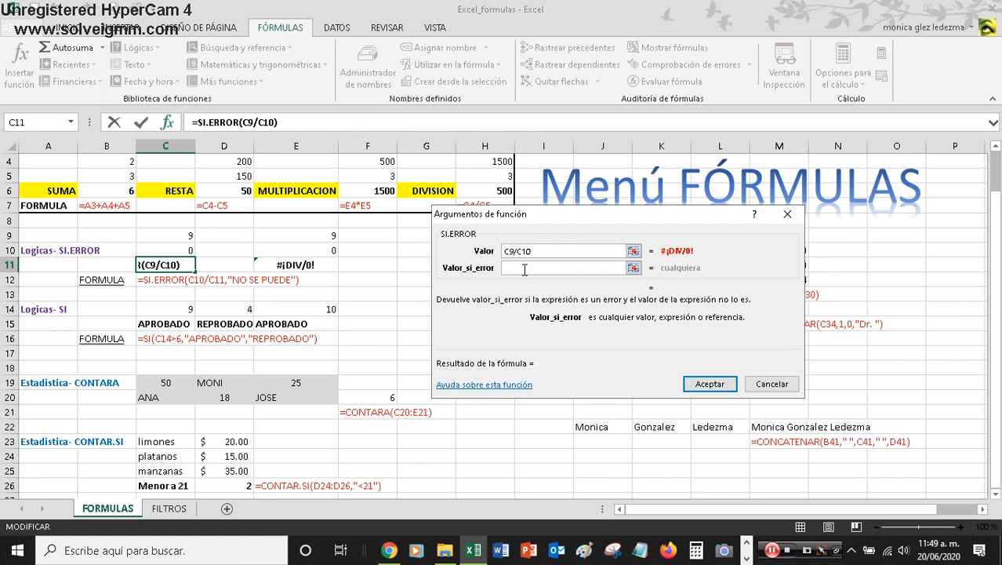
pyautogui.write('NO')
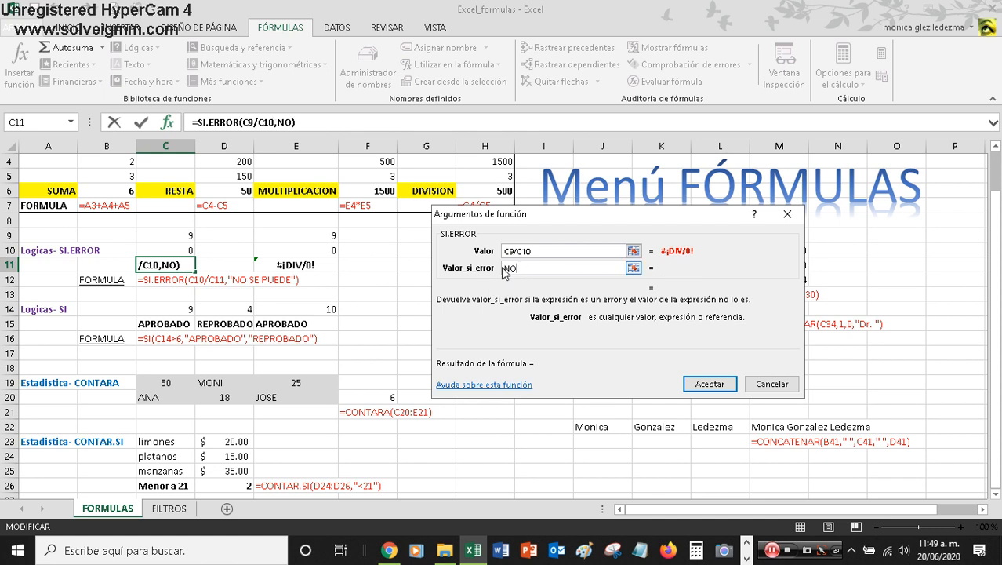
pyautogui.write(' SE PUEDE')
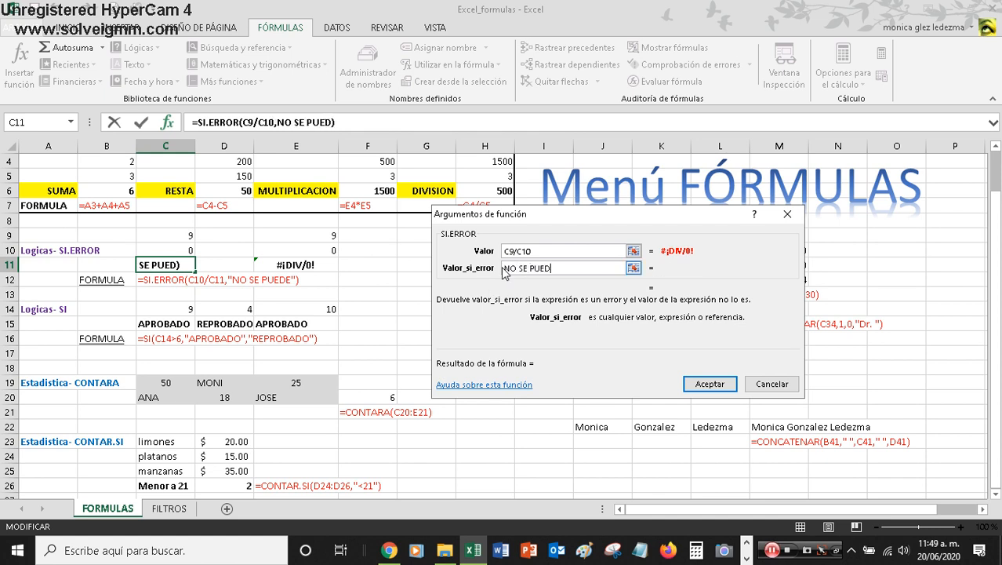
pyautogui.click(709, 384)
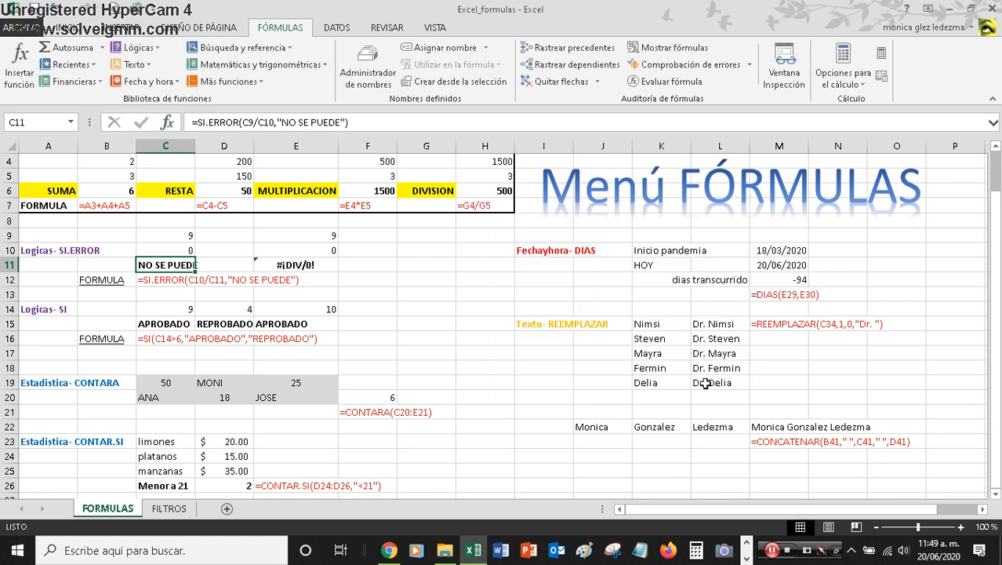
# Step: Compare the SI.ERROR formula in C11 with the written formula example in row 12
pyautogui.click(190, 306)
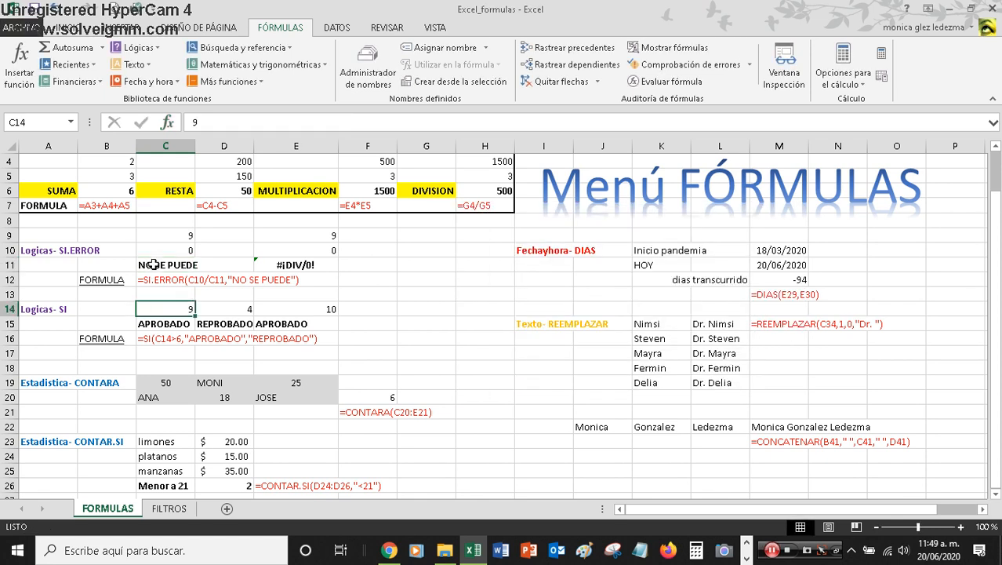
pyautogui.click(154, 265)
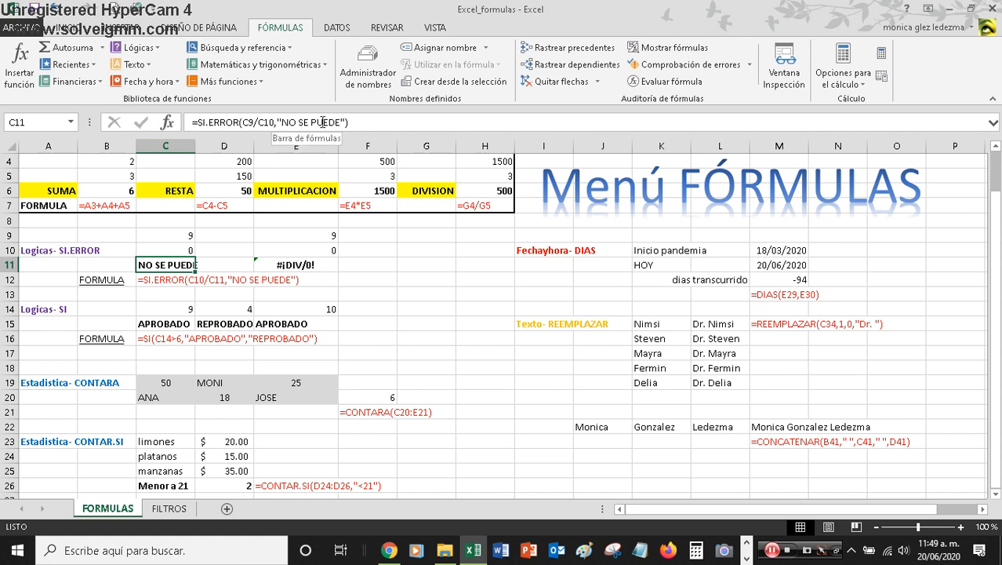
pyautogui.click(82, 308)
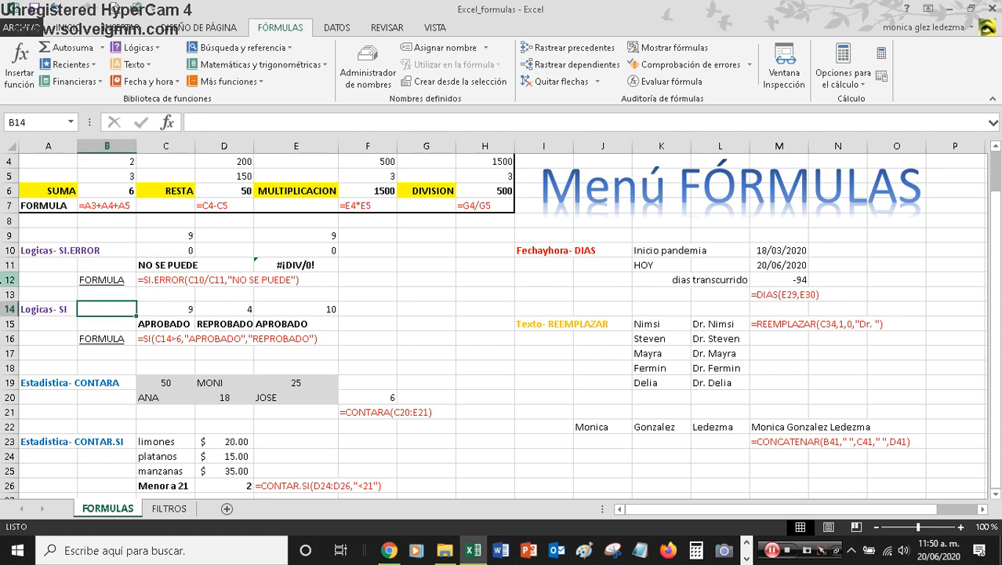
pyautogui.click(4, 280)
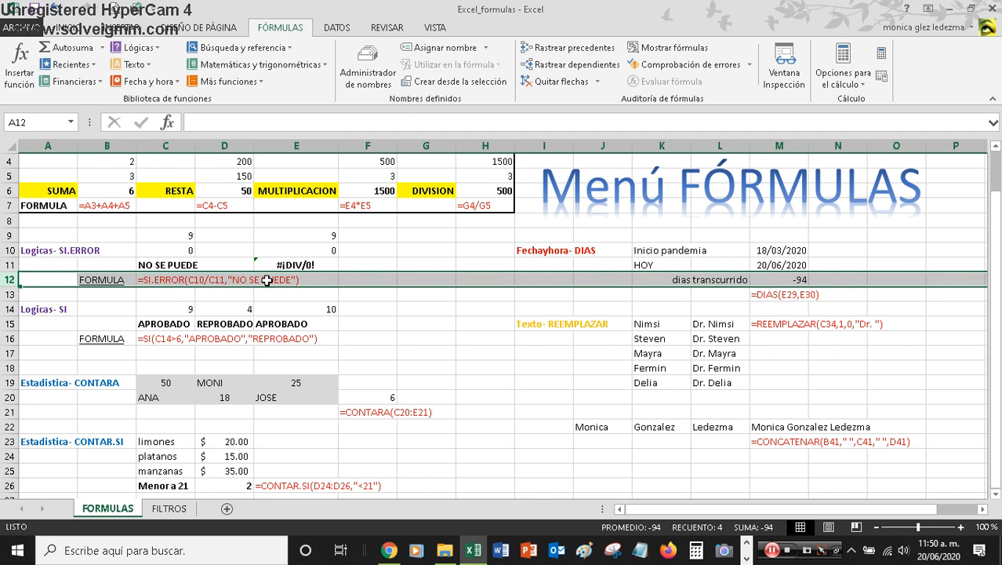
pyautogui.click(157, 265)
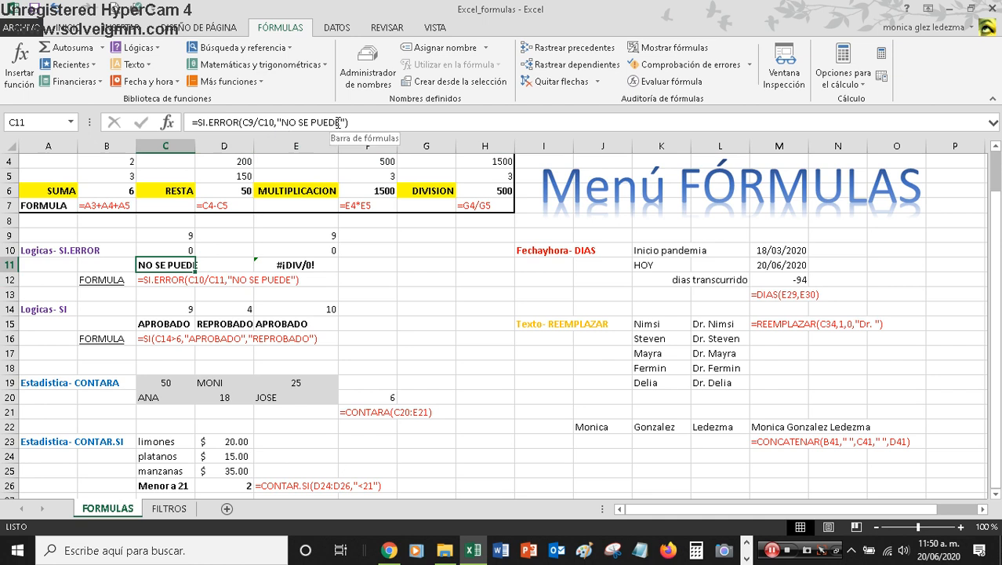
pyautogui.click(130, 298)
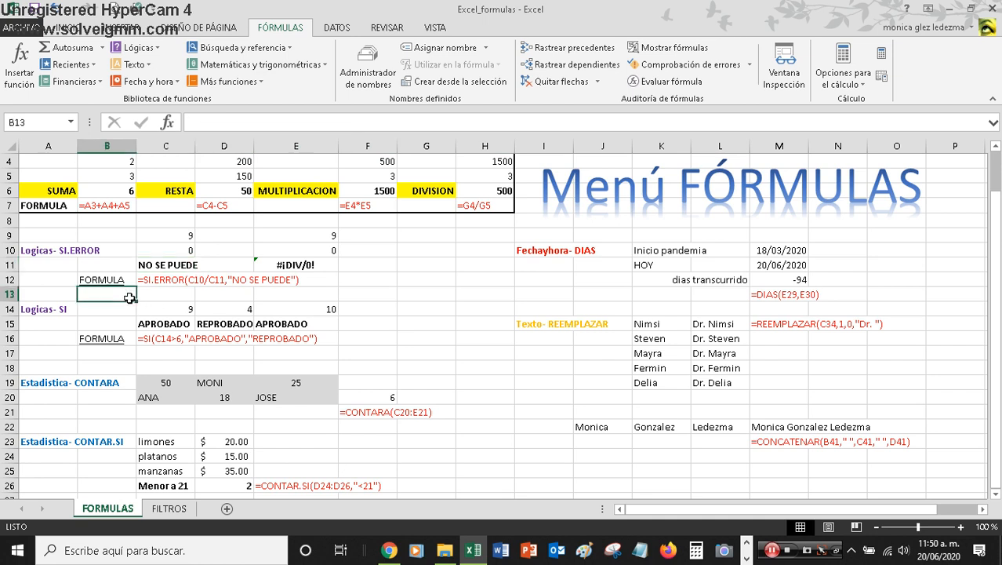
# Step: Center the SI results in cells C15:E15 horizontally
pyautogui.scroll(-1, 130, 297)
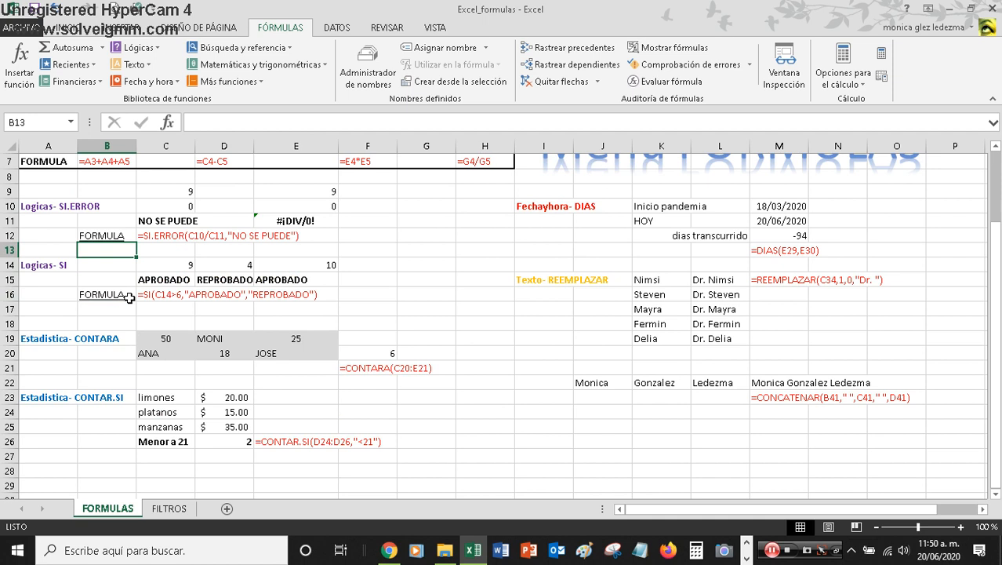
pyautogui.click(49, 267)
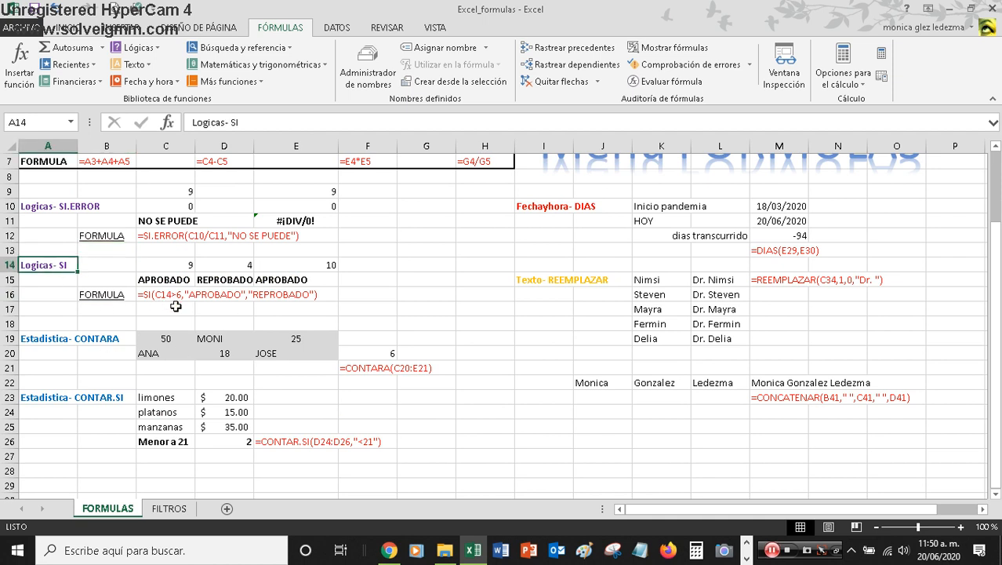
pyautogui.moveTo(169, 265); pyautogui.dragTo(324, 265)
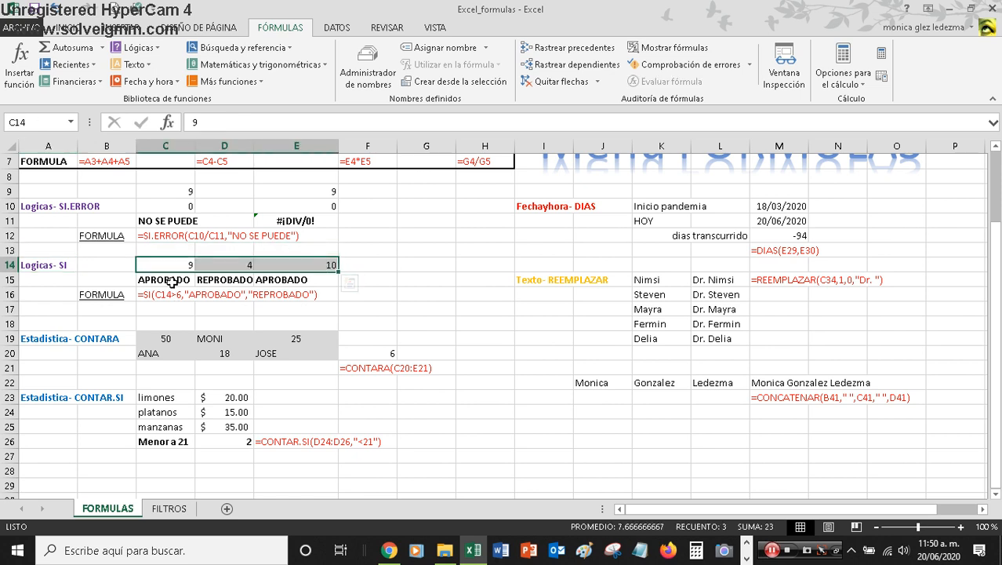
pyautogui.moveTo(170, 280); pyautogui.dragTo(286, 279)
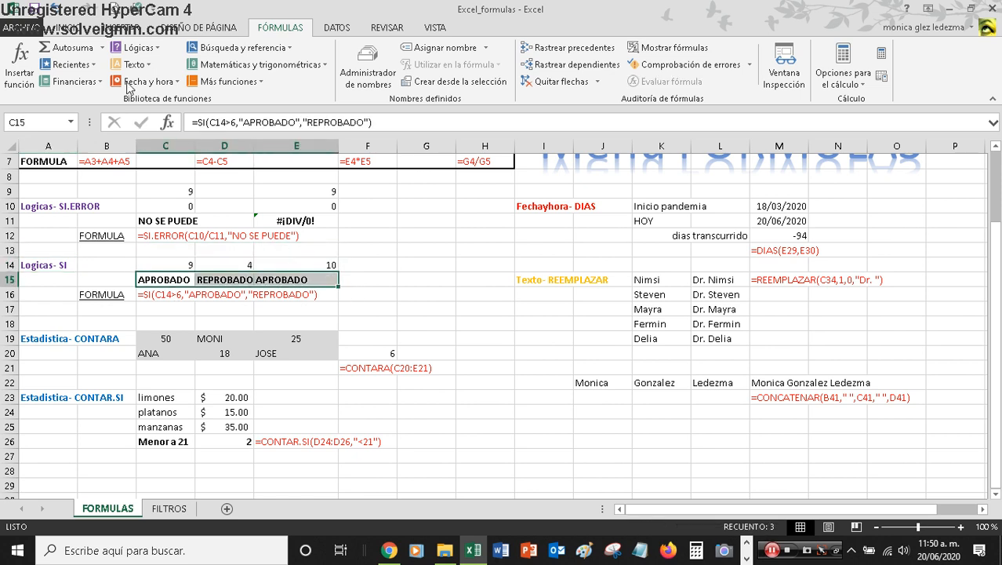
pyautogui.click(65, 32)
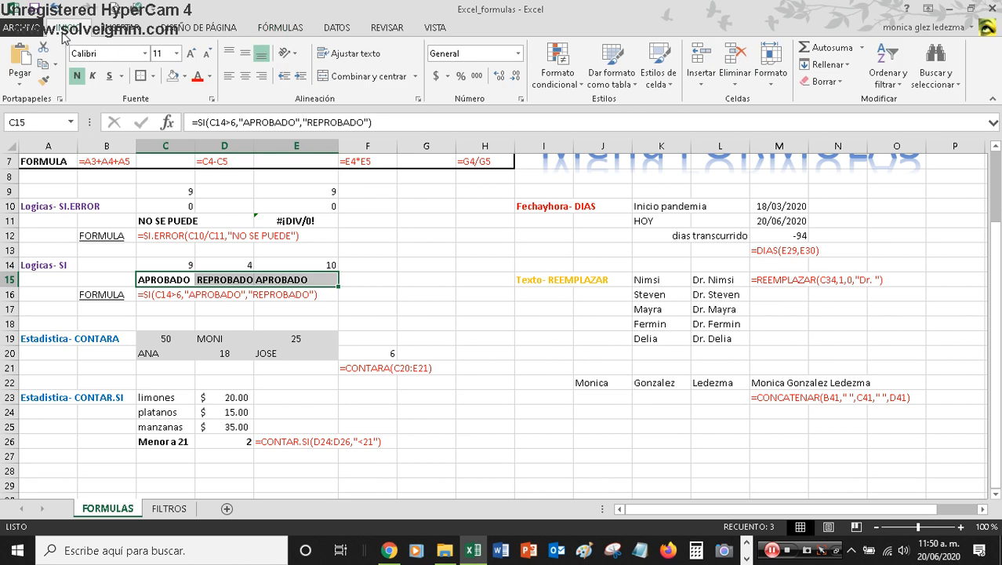
pyautogui.click(245, 75)
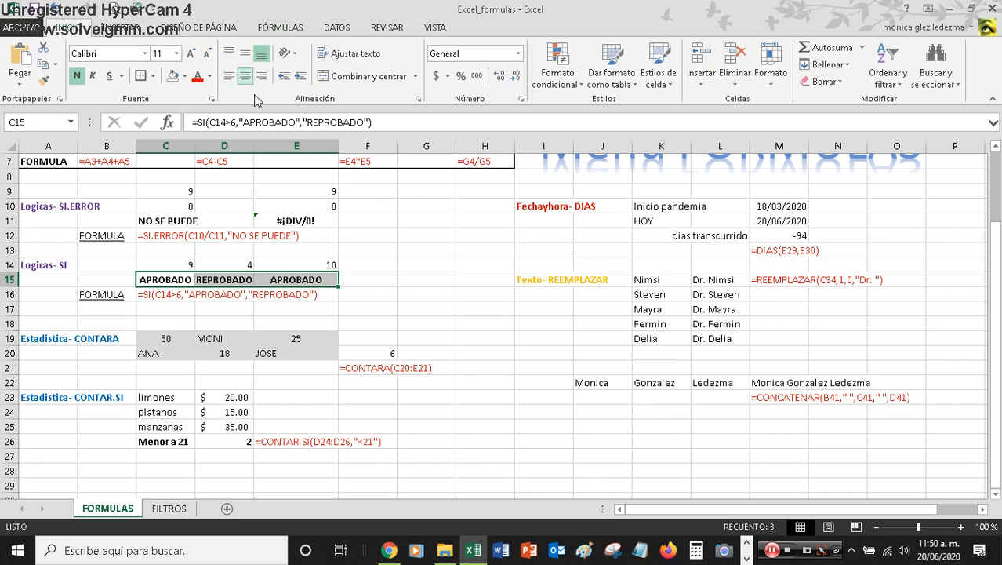
pyautogui.click(372, 288)
# Step: Check the SI formulas in C15, D15 and E15 and clear the contents of all three cells
pyautogui.click(178, 283)
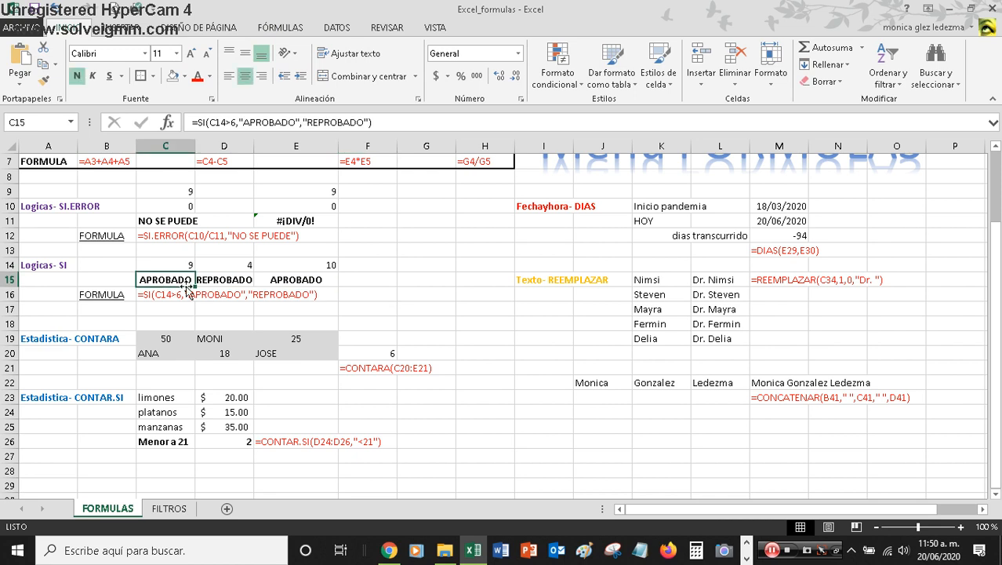
pyautogui.click(222, 284)
pyautogui.click(284, 280)
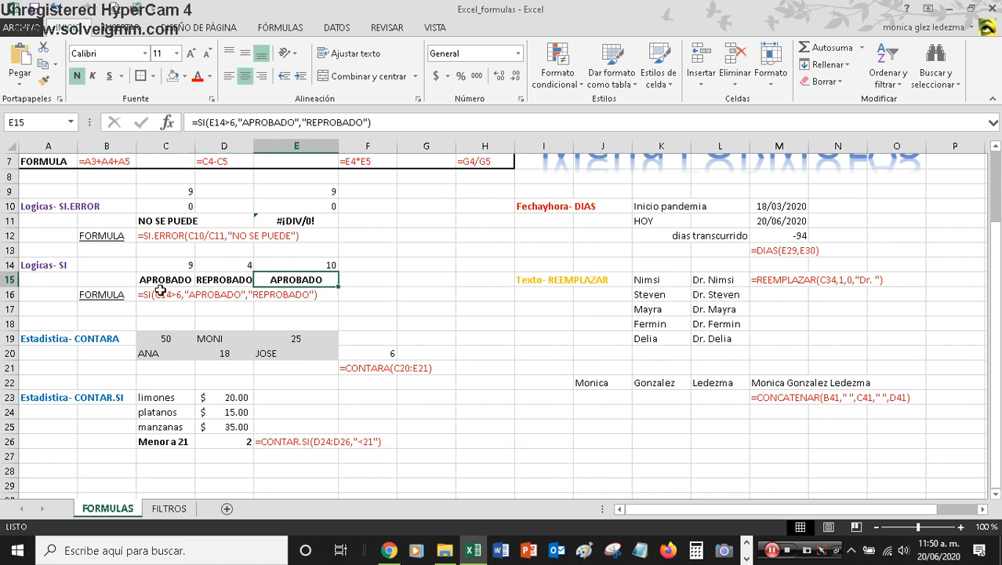
pyautogui.moveTo(157, 283); pyautogui.dragTo(291, 280)
pyautogui.press('Delete')
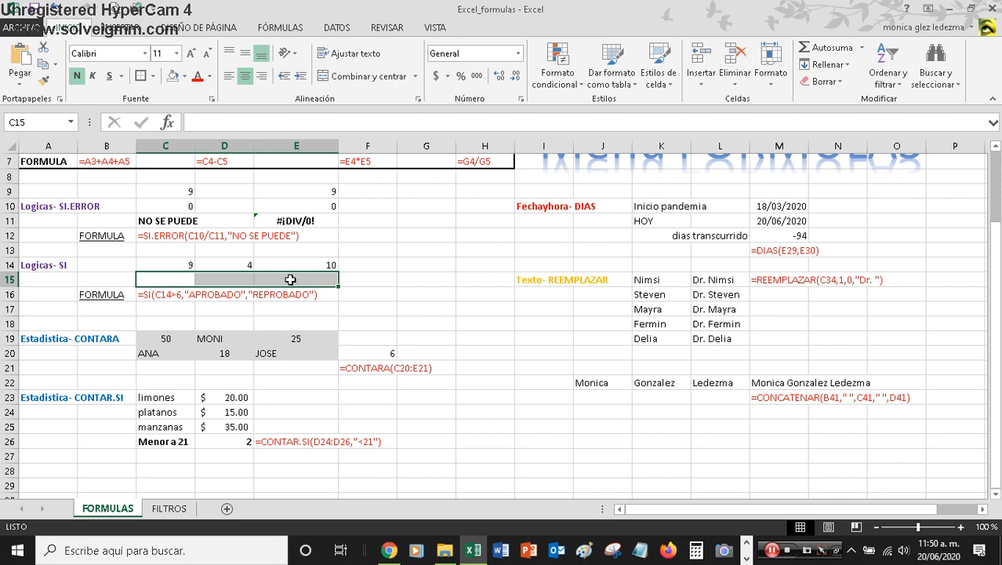
# Step: Insert the logical function SI in cell C15 with the Prueba_lógica argument C14>6
pyautogui.click(174, 279)
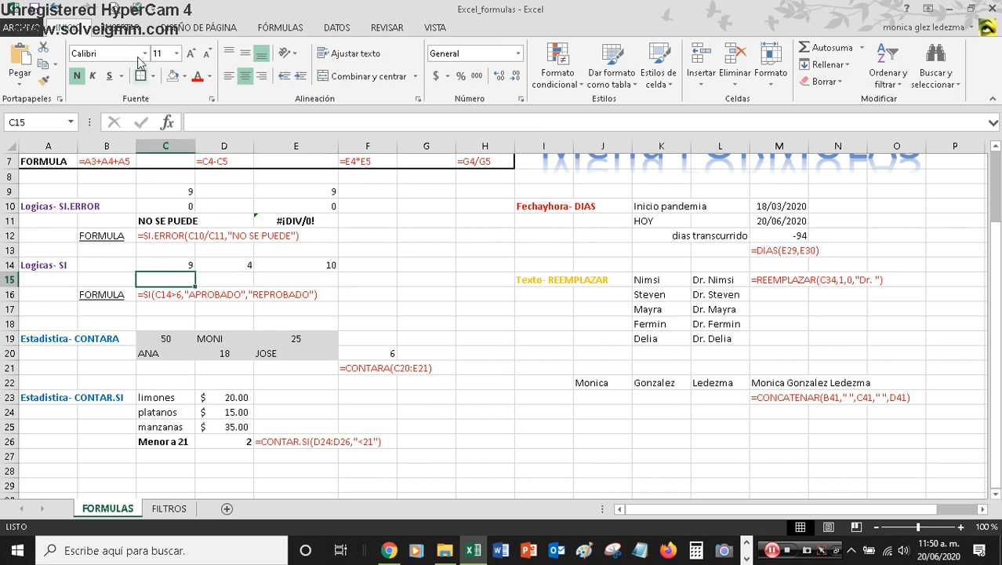
pyautogui.click(288, 30)
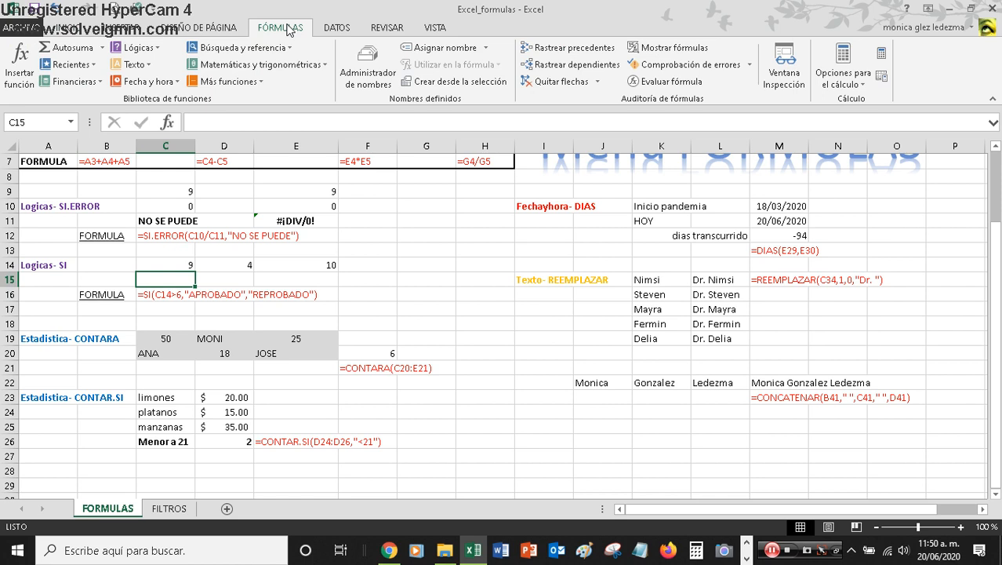
pyautogui.click(154, 48)
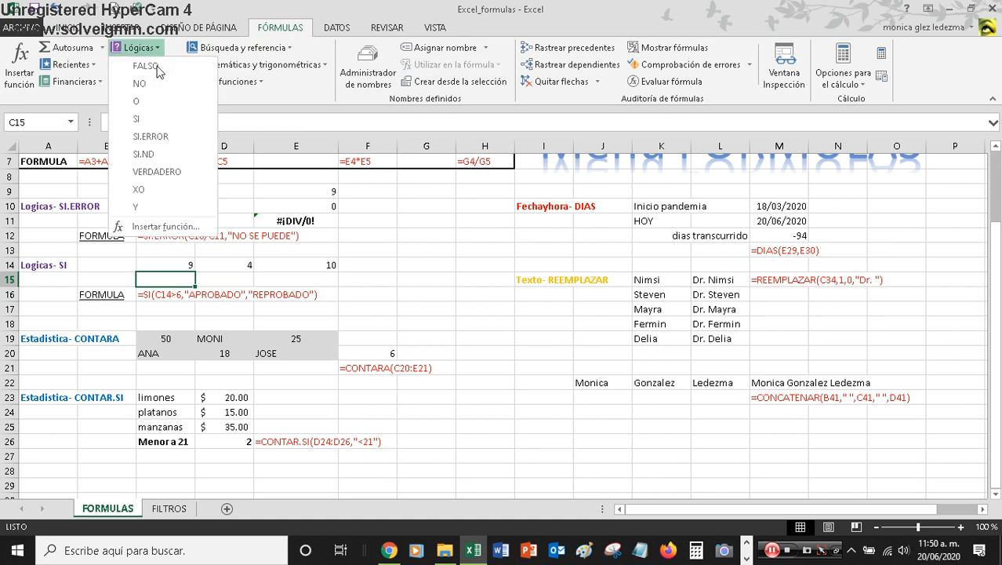
pyautogui.click(145, 121)
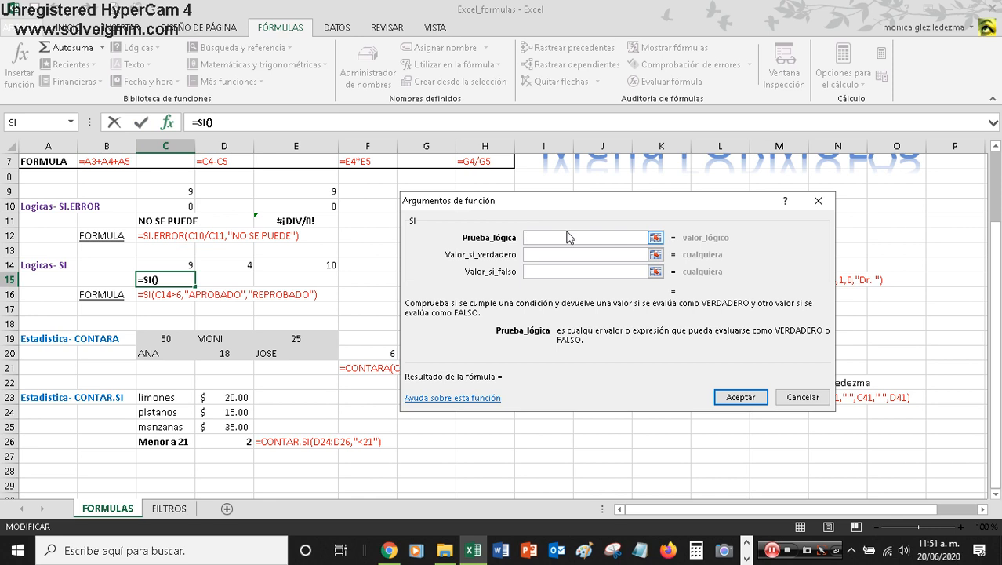
pyautogui.click(171, 263)
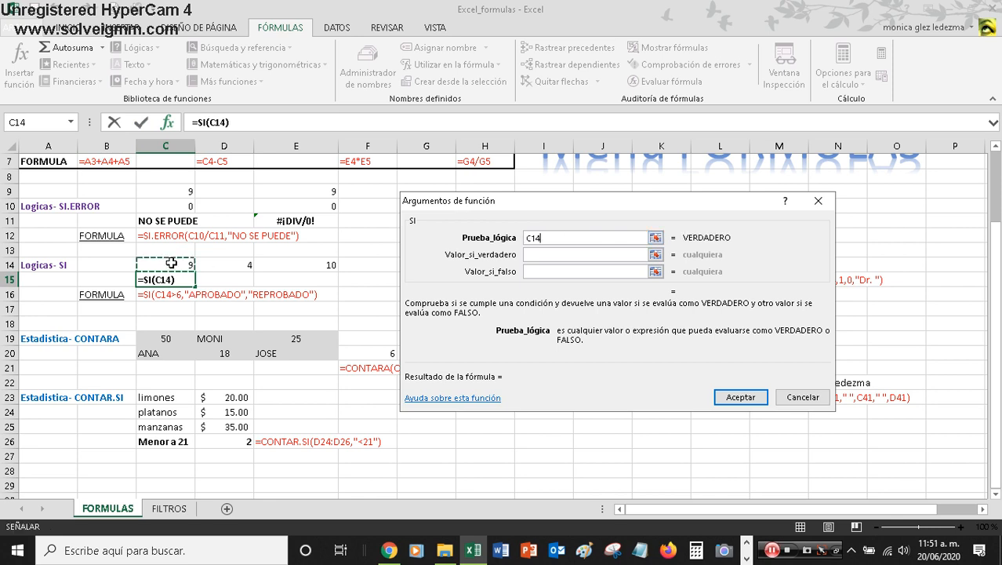
pyautogui.click(563, 238)
pyautogui.write('>')
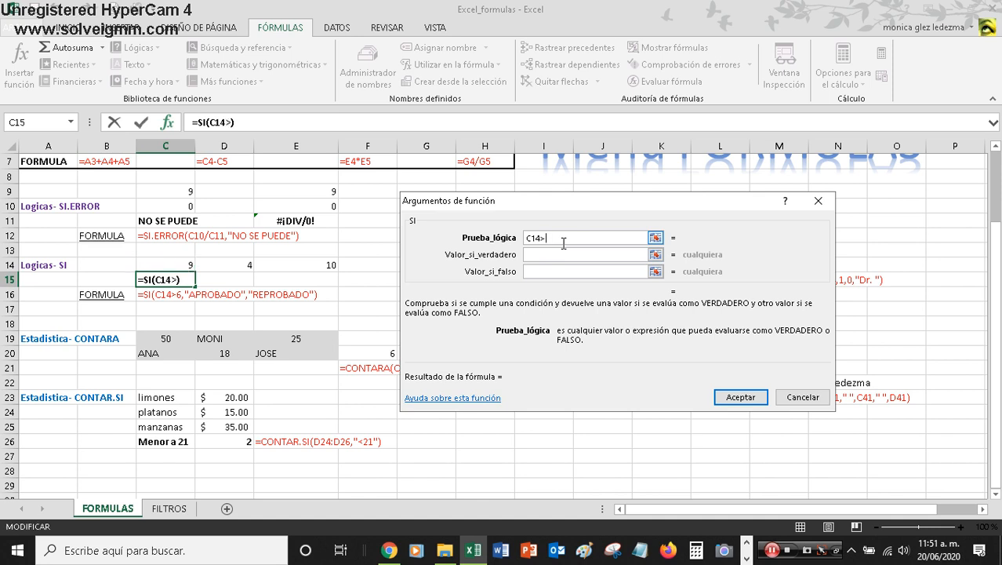
pyautogui.write('6')
# Step: Set Valor_si_verdadero to APROBADO and Valor_si_falso to REPROBADO, and accept the function
pyautogui.click(547, 253)
pyautogui.write('APRO')
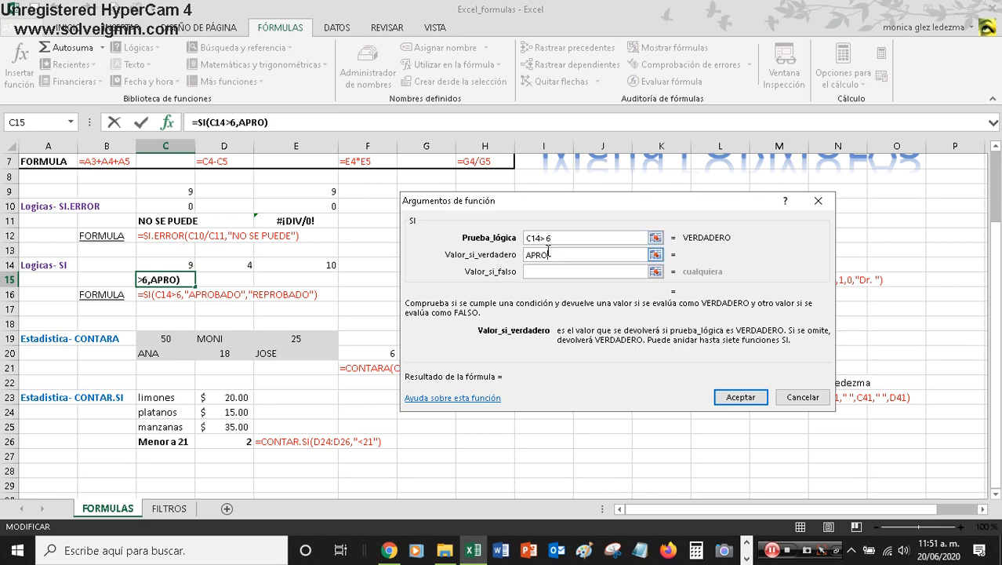
pyautogui.write('BADO')
pyautogui.click(539, 273)
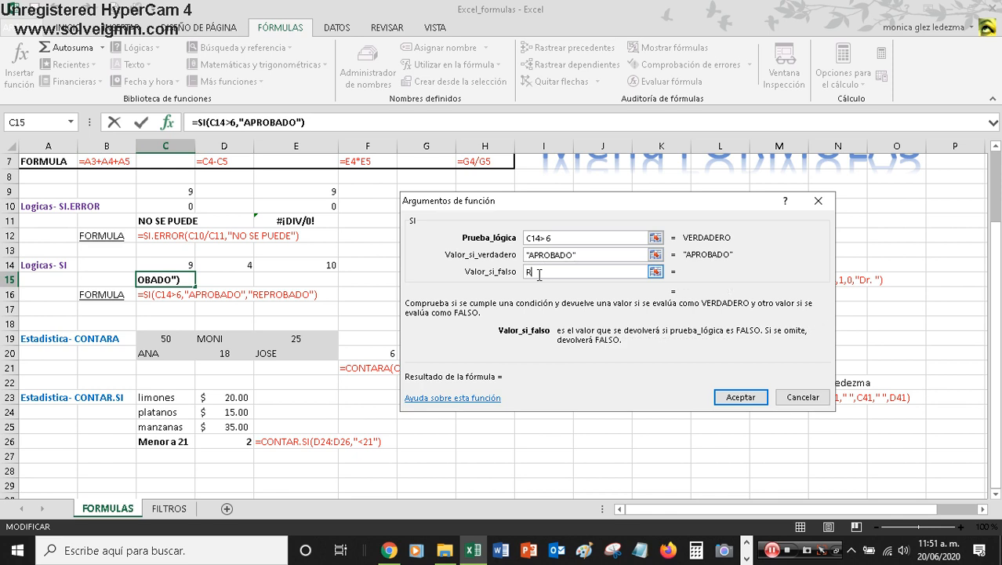
pyautogui.write('REPROBADO')
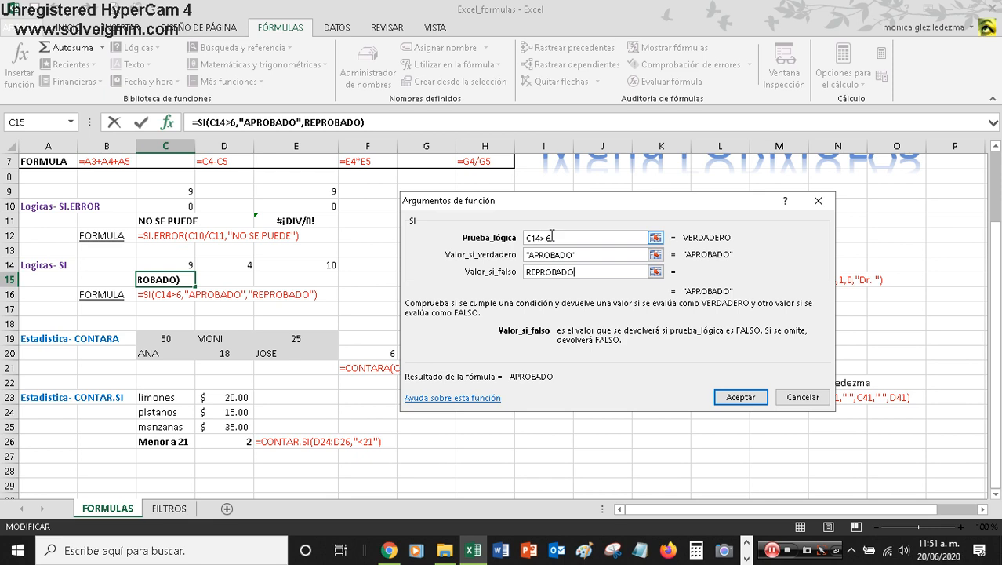
pyautogui.click(741, 398)
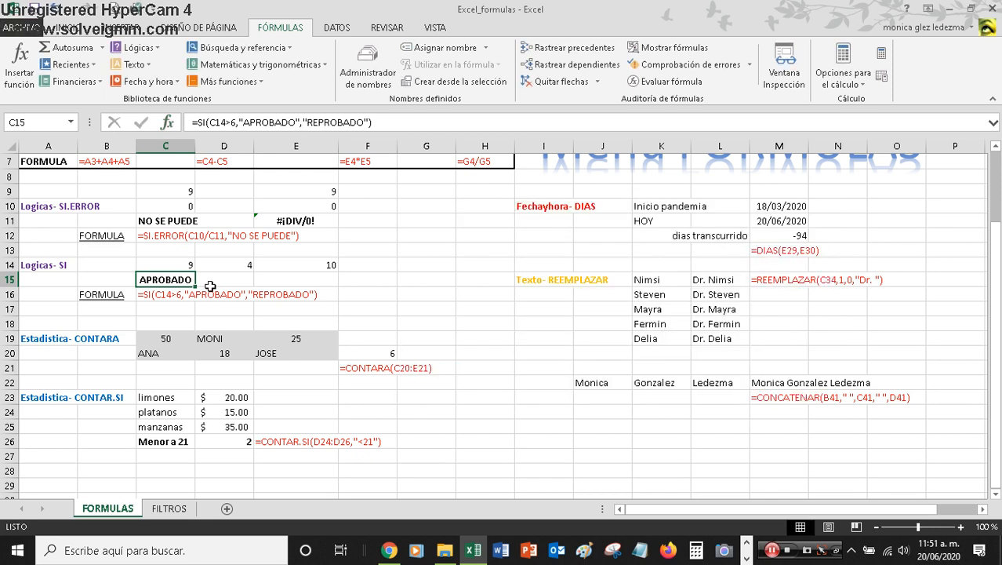
# Step: Fill the SI formula from C15 across to E15 and check the results against the scores in row 14
pyautogui.click(174, 263)
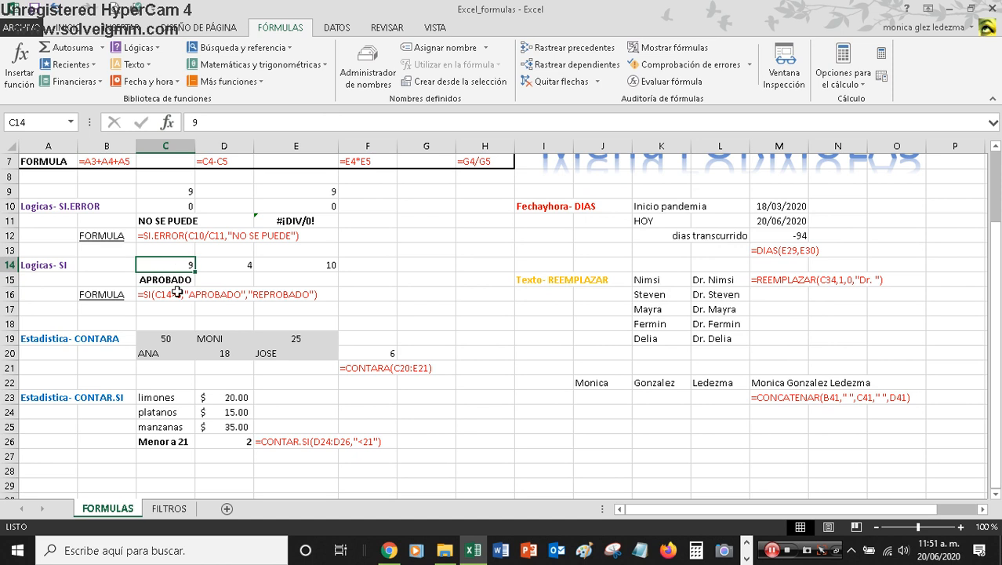
pyautogui.click(169, 281)
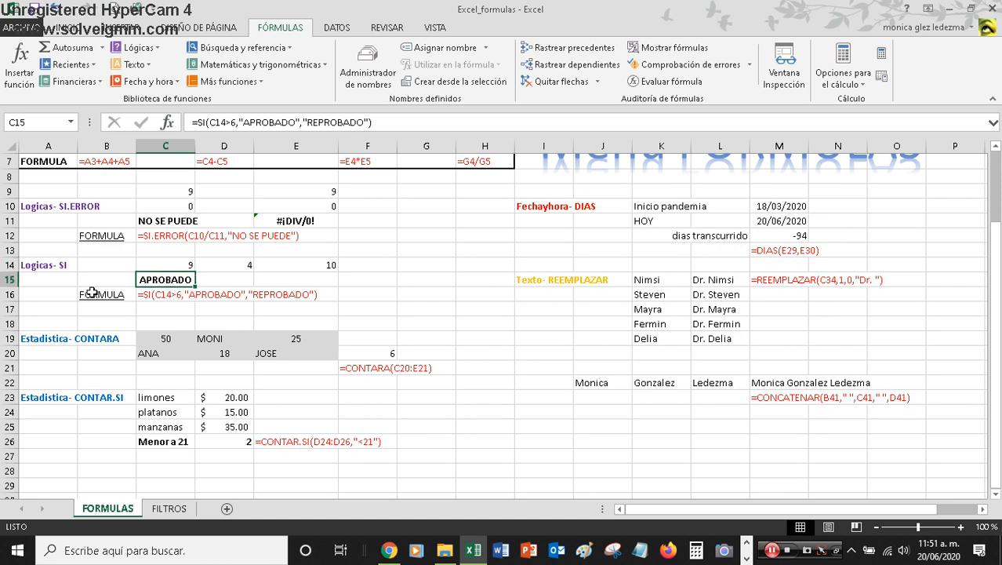
pyautogui.click(9, 295)
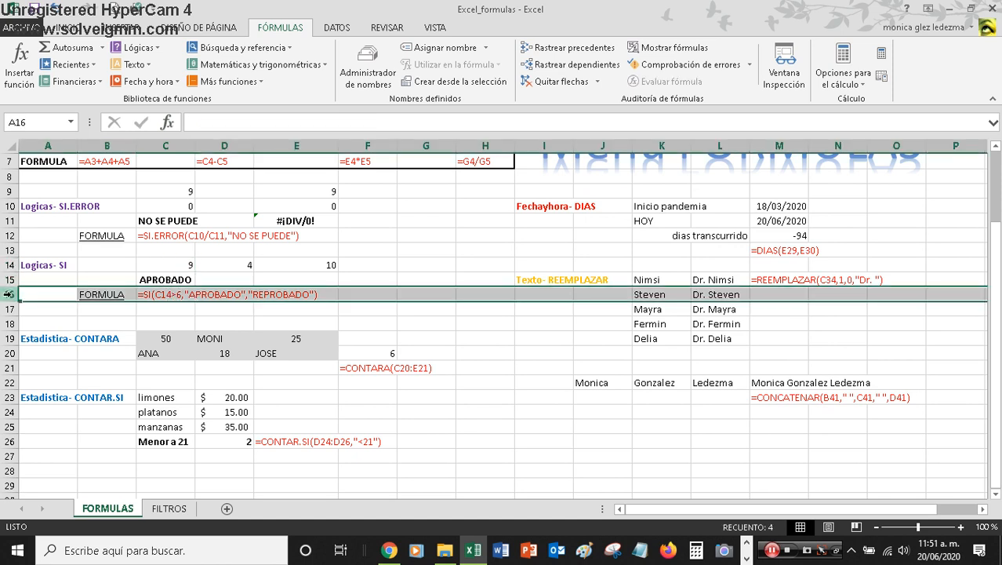
pyautogui.click(202, 276)
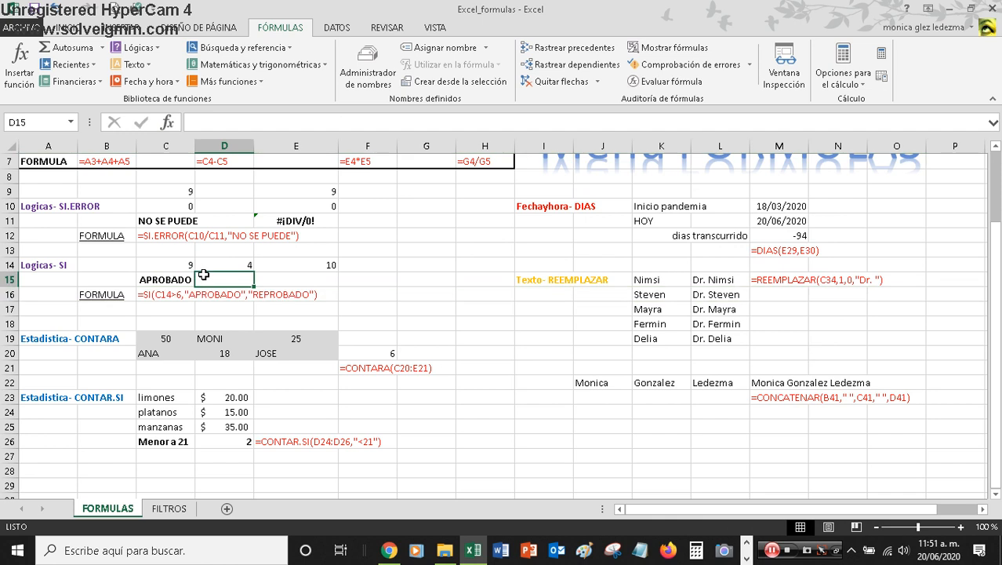
pyautogui.click(171, 280)
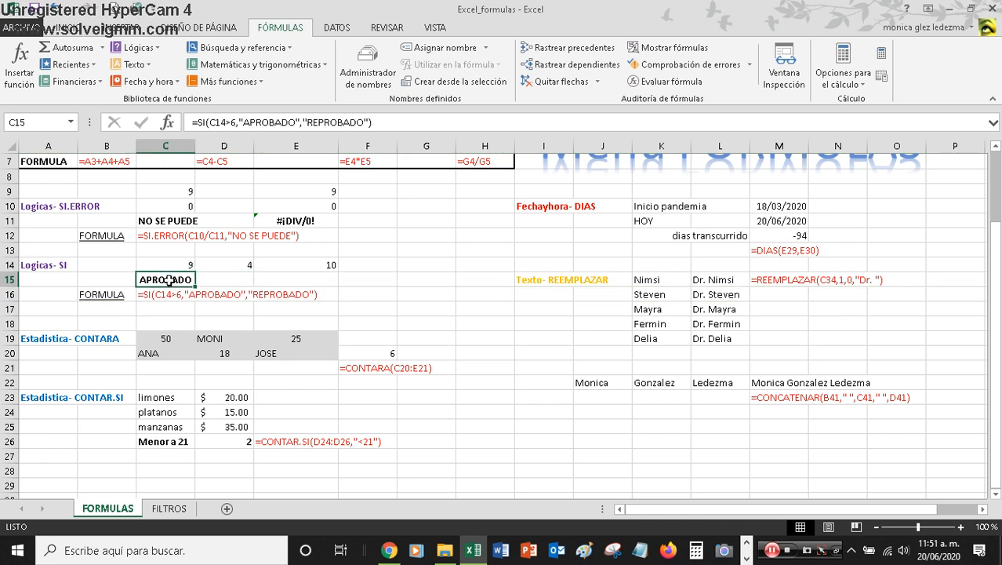
pyautogui.moveTo(196, 288); pyautogui.dragTo(322, 287)
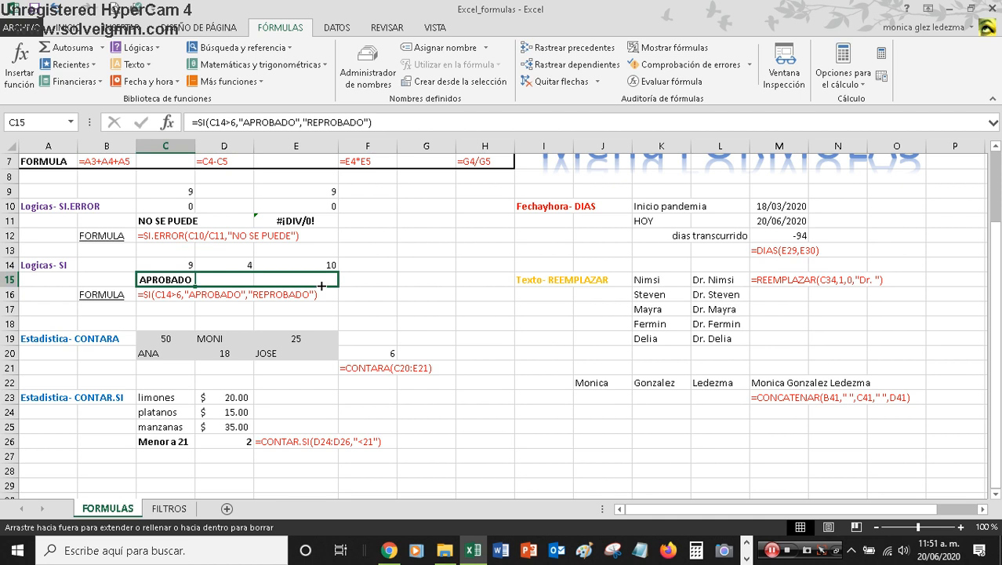
pyautogui.moveTo(322, 287); pyautogui.dragTo(322, 288)
pyautogui.click(224, 266)
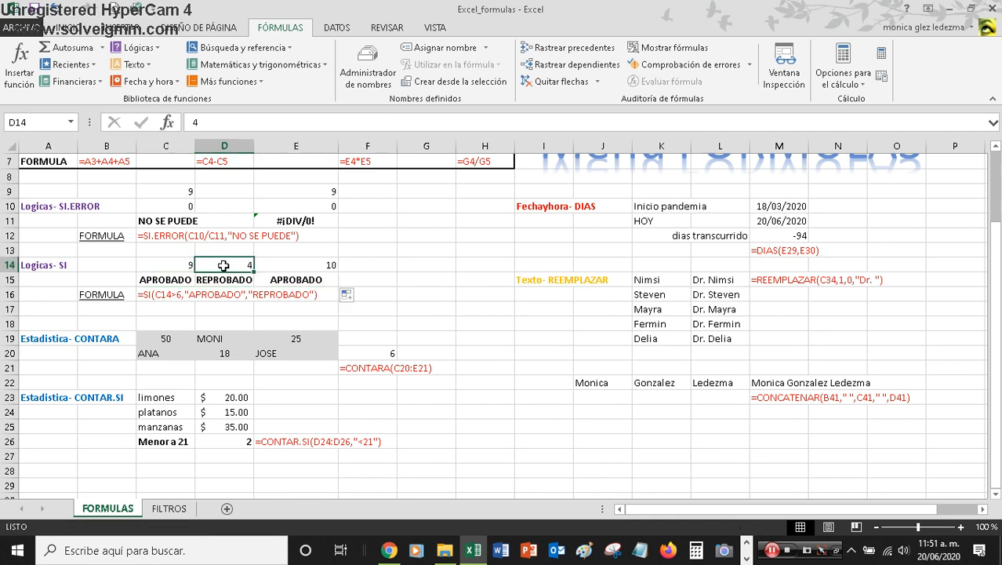
pyautogui.click(227, 279)
pyautogui.click(315, 265)
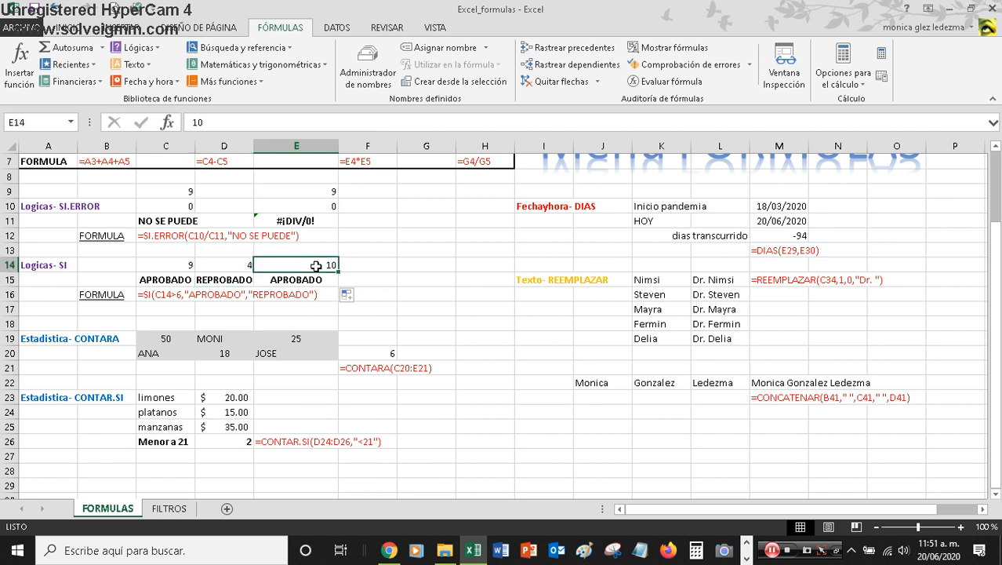
pyautogui.click(311, 283)
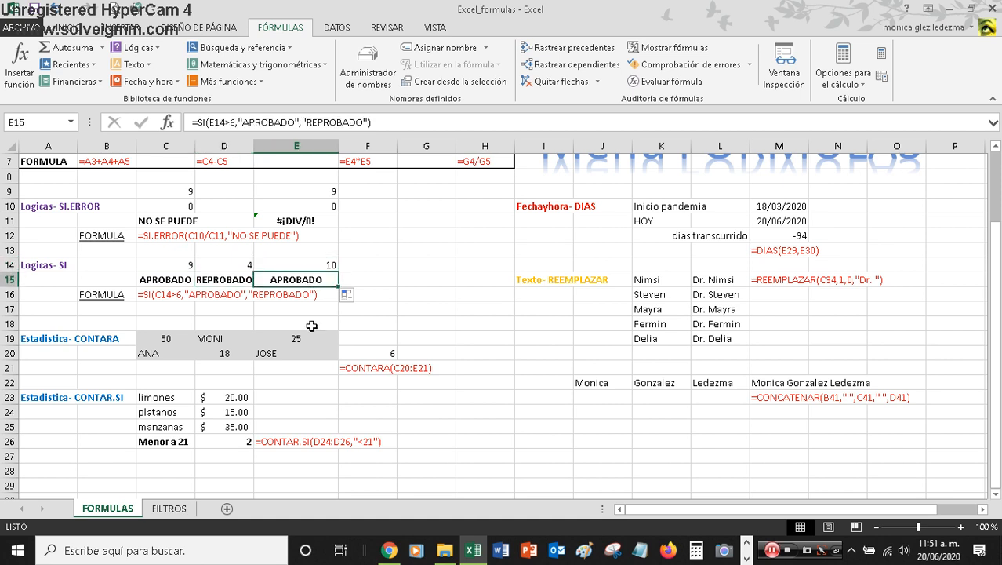
# Step: Test the SI formulas by changing the score in E14 to 6 and the one in D14 to 10
pyautogui.click(312, 265)
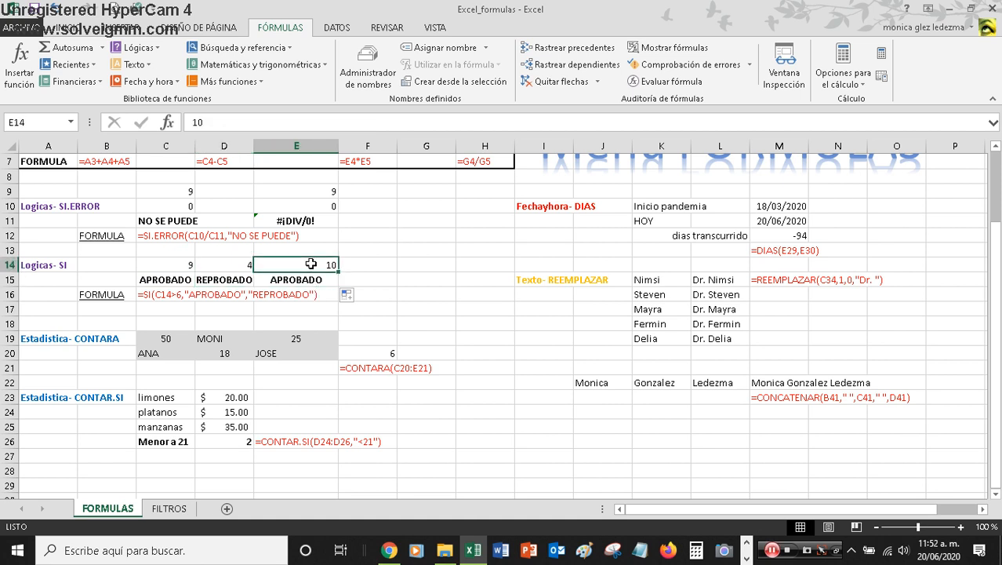
pyautogui.write('6')
pyautogui.press('Return')
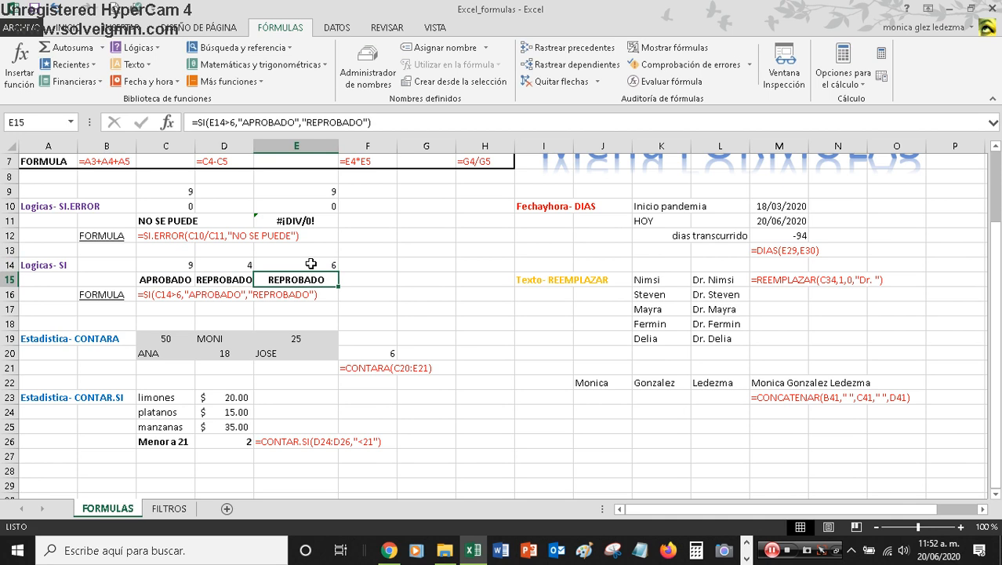
pyautogui.click(248, 265)
pyautogui.write('1')
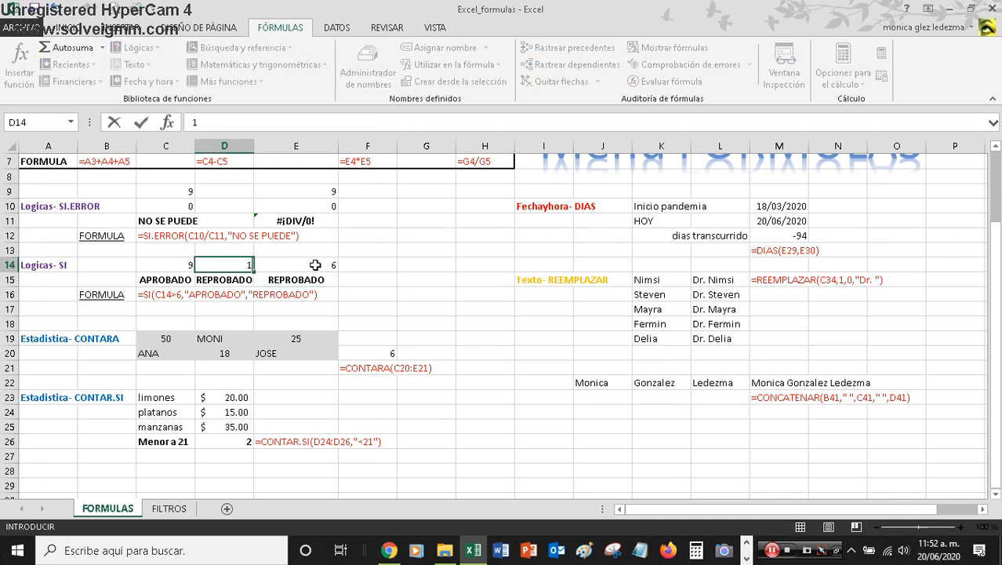
pyautogui.write('0')
pyautogui.press('Return')
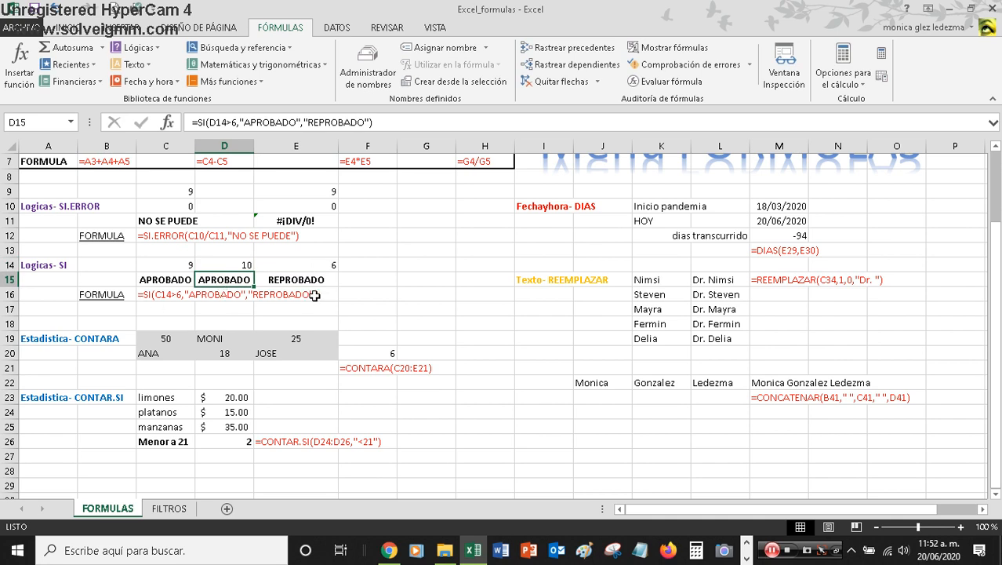
# Step: Review the SI scores, the CONTARA and CONTAR.SI example headings, and where both functions sit among the statistical functions
pyautogui.moveTo(181, 265); pyautogui.dragTo(297, 265)
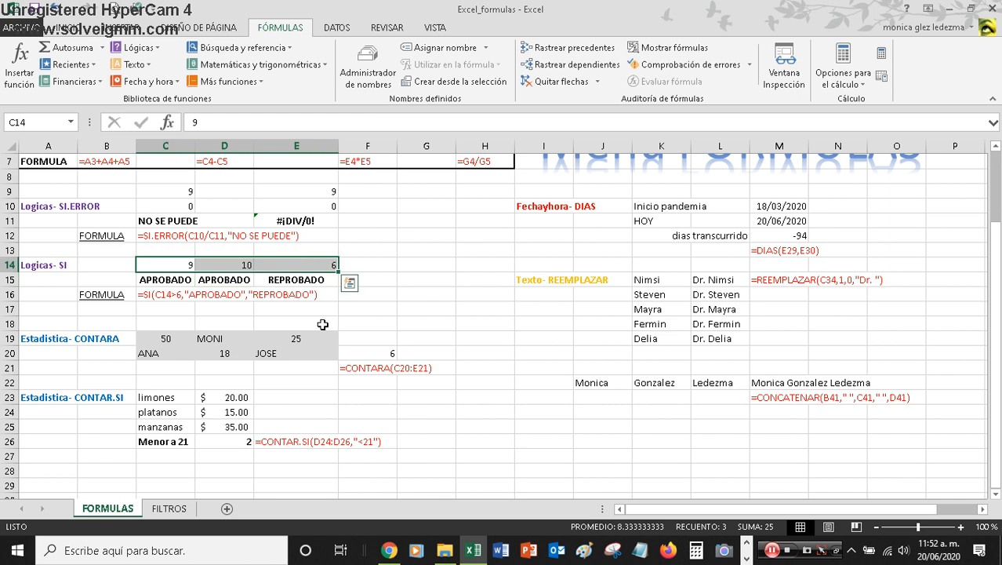
pyautogui.click(34, 338)
pyautogui.click(36, 398)
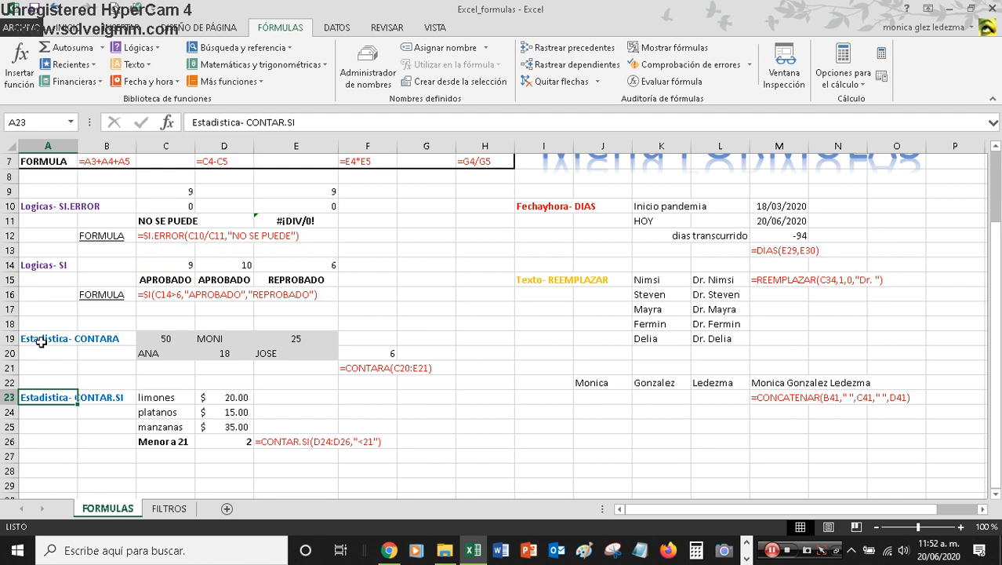
pyautogui.click(42, 341)
pyautogui.click(36, 399)
pyautogui.click(255, 85)
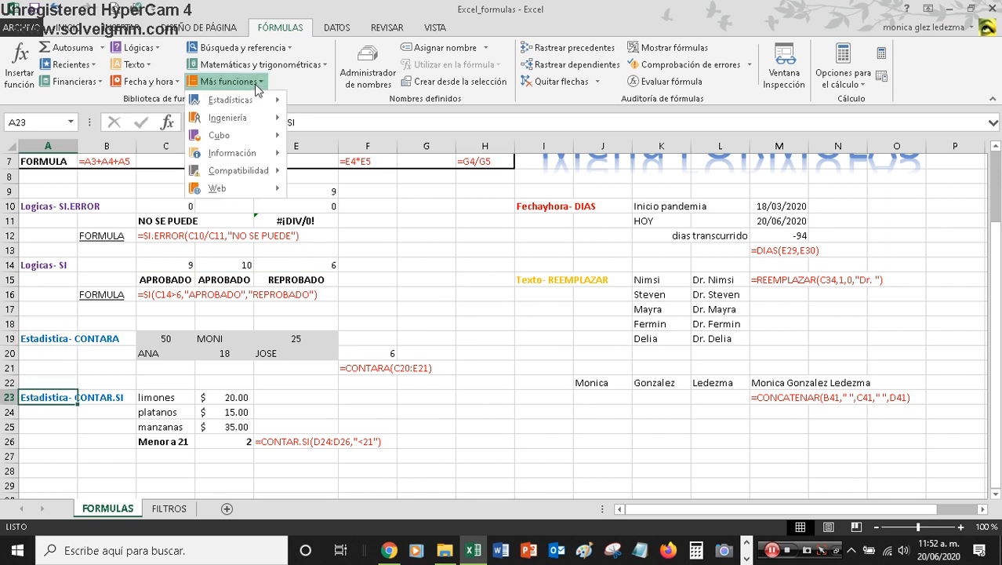
pyautogui.moveTo(260, 105)
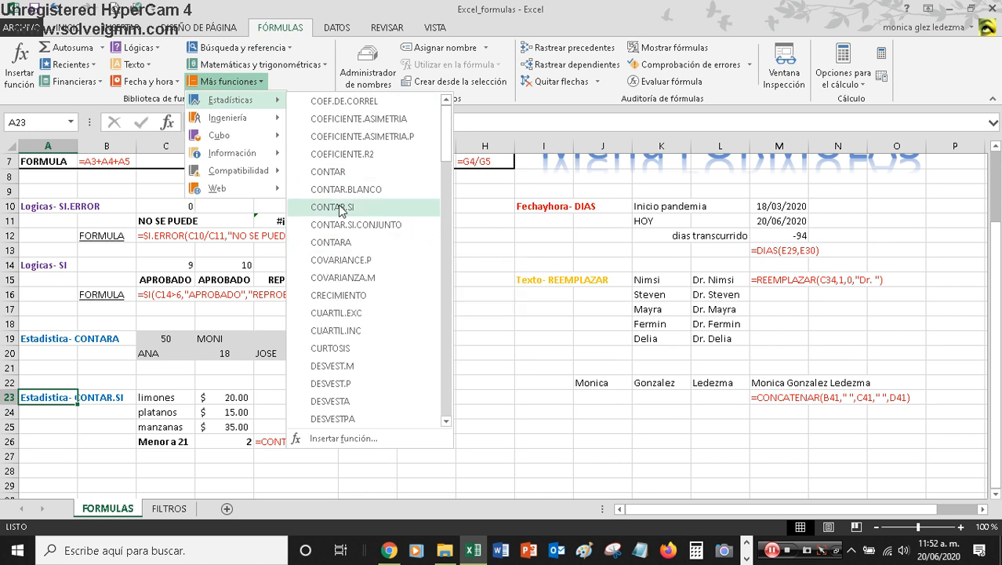
pyautogui.click(76, 360)
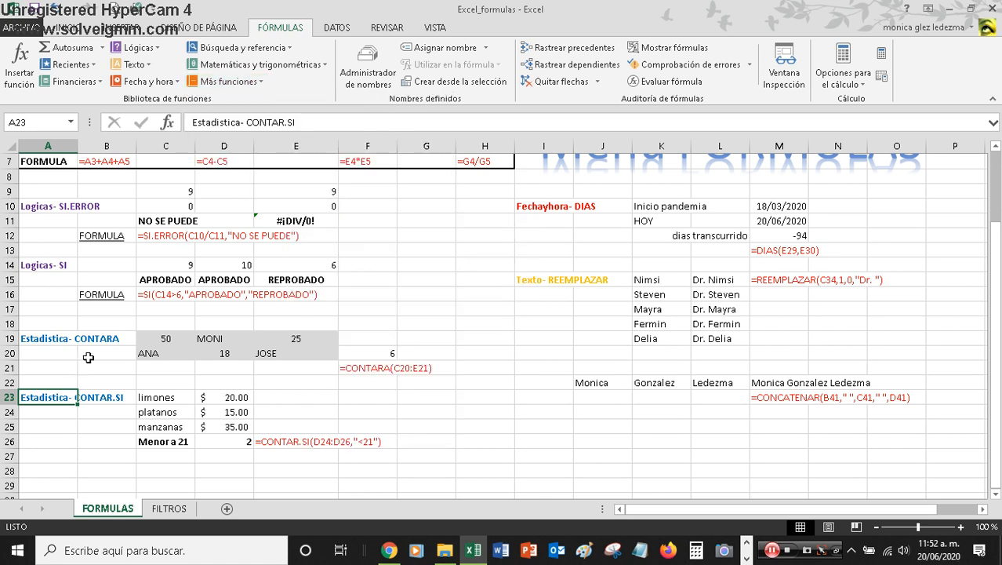
# Step: Review the CONTARA sample data in C19:E20 and clear the result in cell F20
pyautogui.click(101, 354)
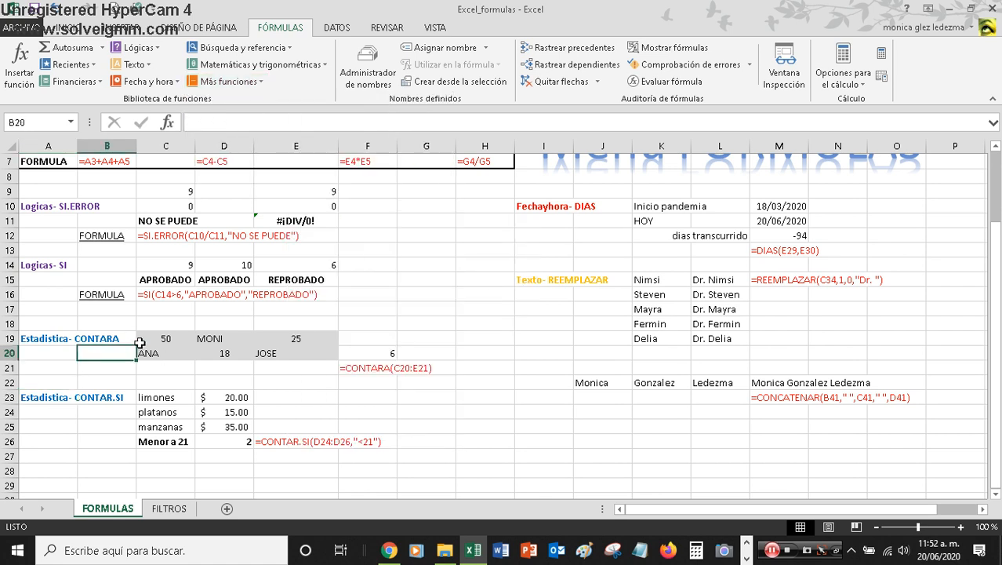
pyautogui.moveTo(151, 336); pyautogui.dragTo(301, 351)
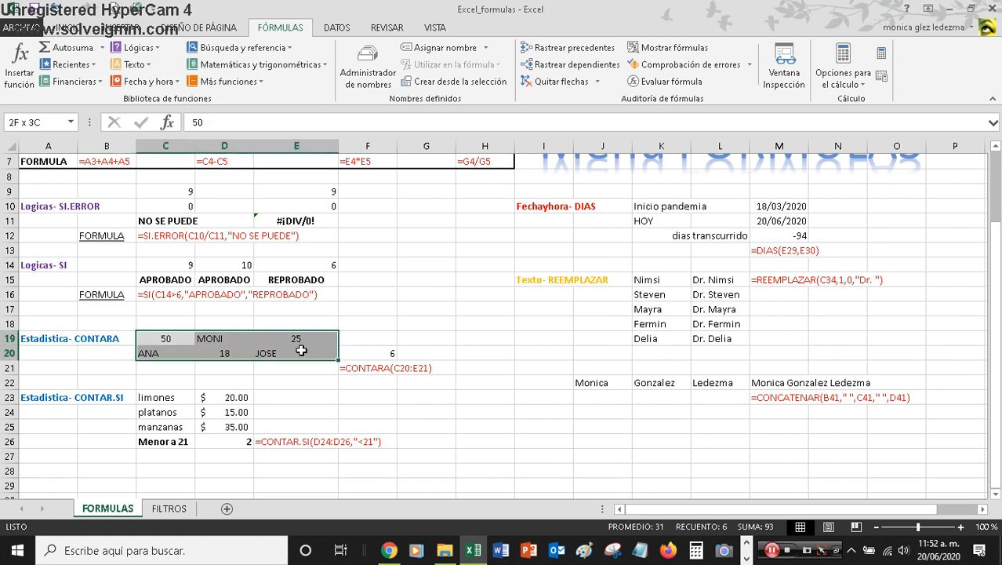
pyautogui.click(354, 352)
pyautogui.press('Delete')
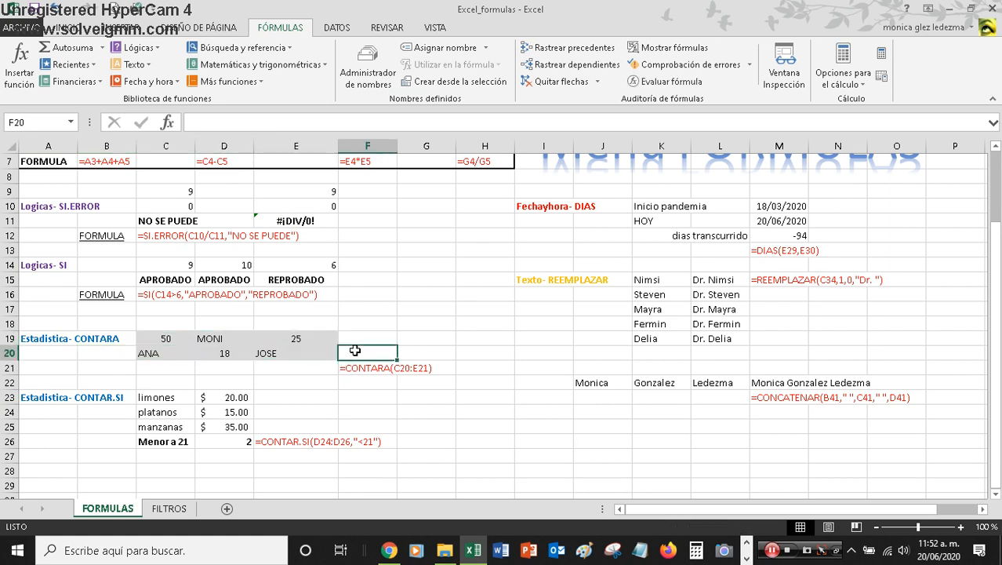
# Step: Insert the CONTARA function in F20 to count the non-empty cells in C19:E20
pyautogui.moveTo(157, 338); pyautogui.dragTo(277, 353)
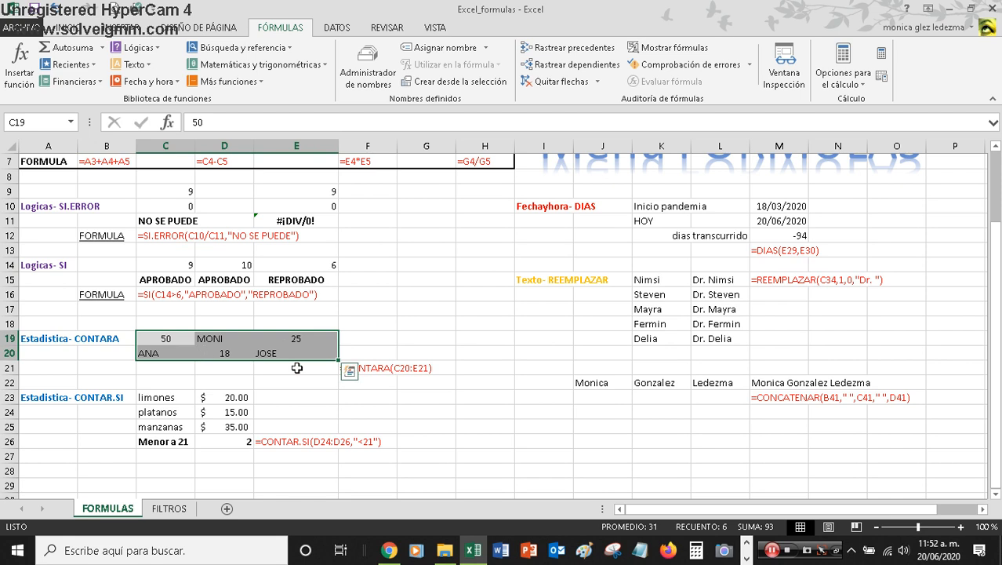
pyautogui.click(373, 353)
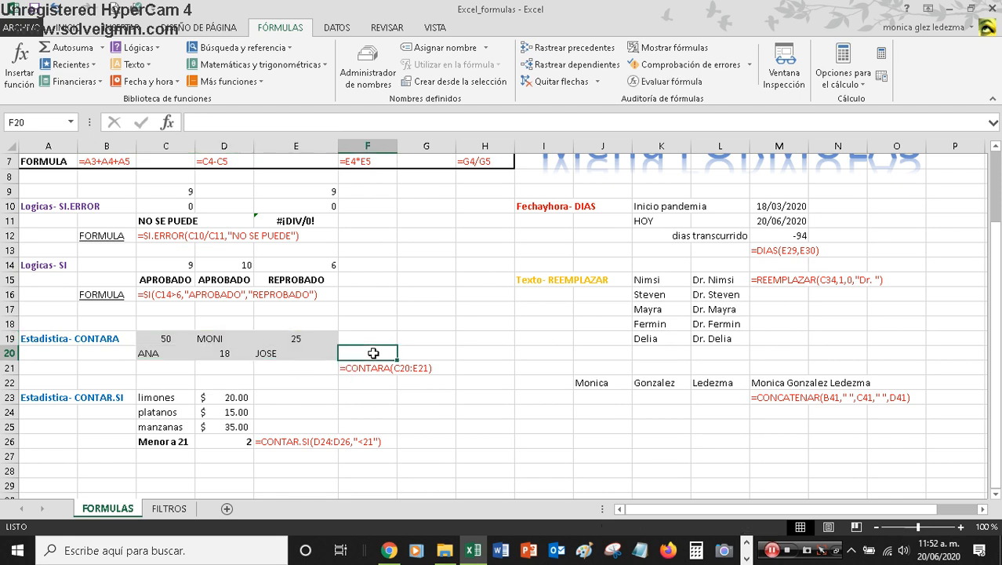
pyautogui.click(252, 82)
pyautogui.moveTo(271, 106)
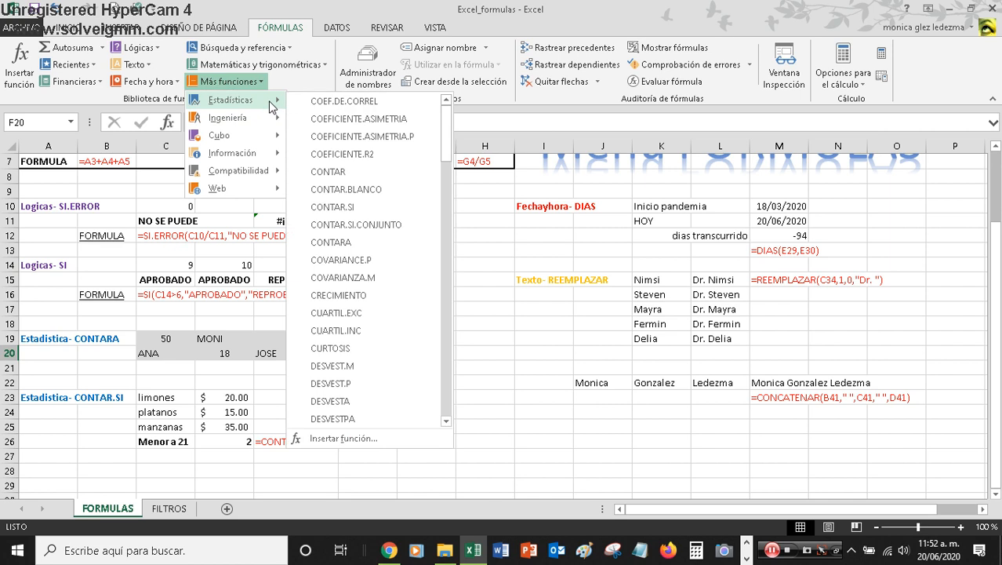
pyautogui.click(348, 246)
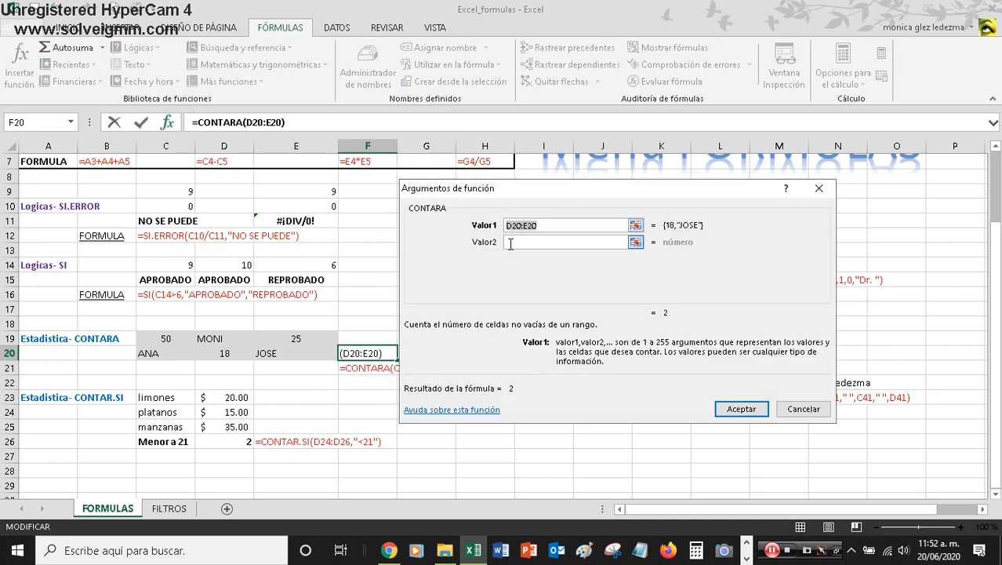
pyautogui.moveTo(156, 338); pyautogui.dragTo(293, 353)
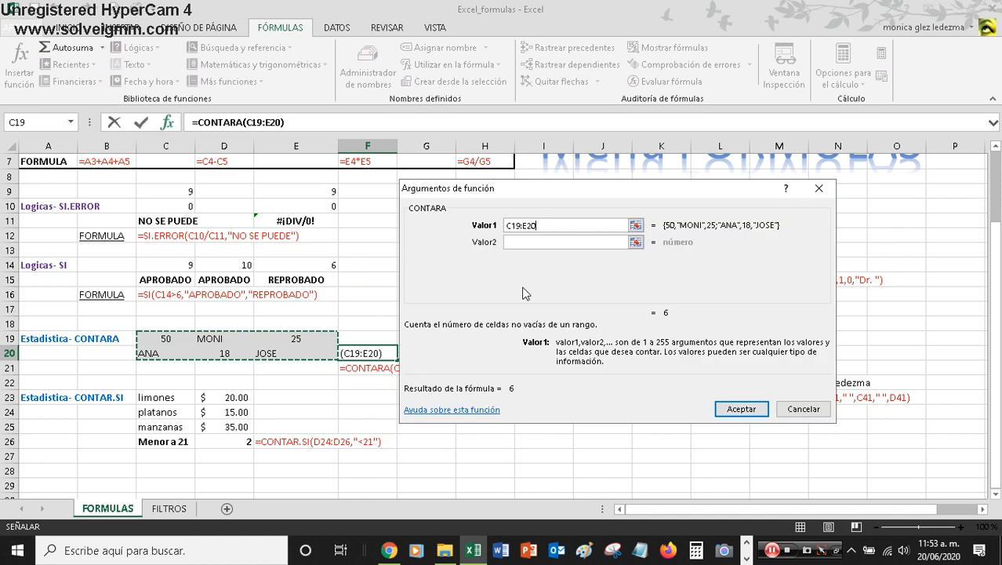
pyautogui.click(737, 410)
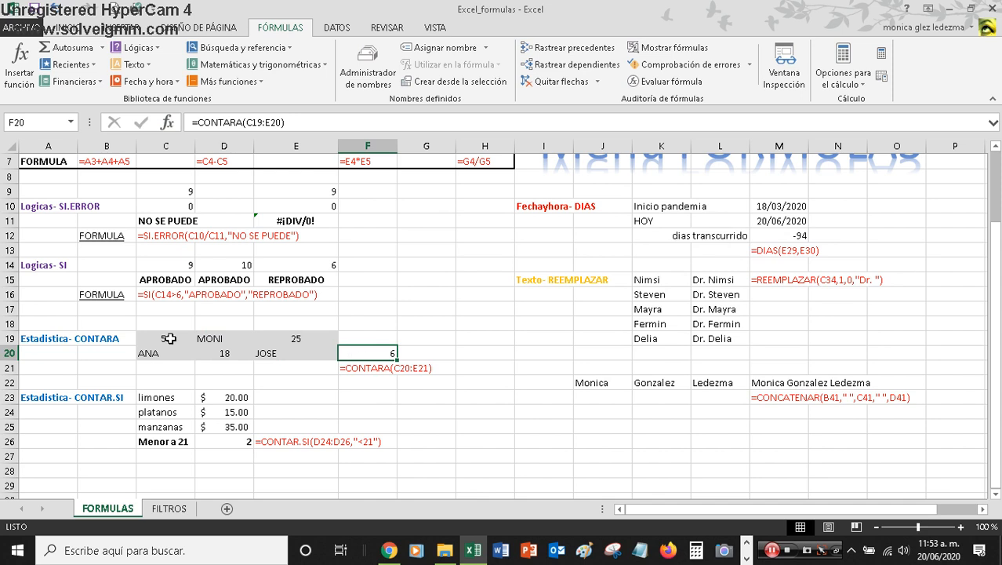
# Step: Go over the text and number cells in C19:E20, and test CONTARA by emptying D20 and entering 5 there
pyautogui.click(211, 340)
pyautogui.click(169, 354)
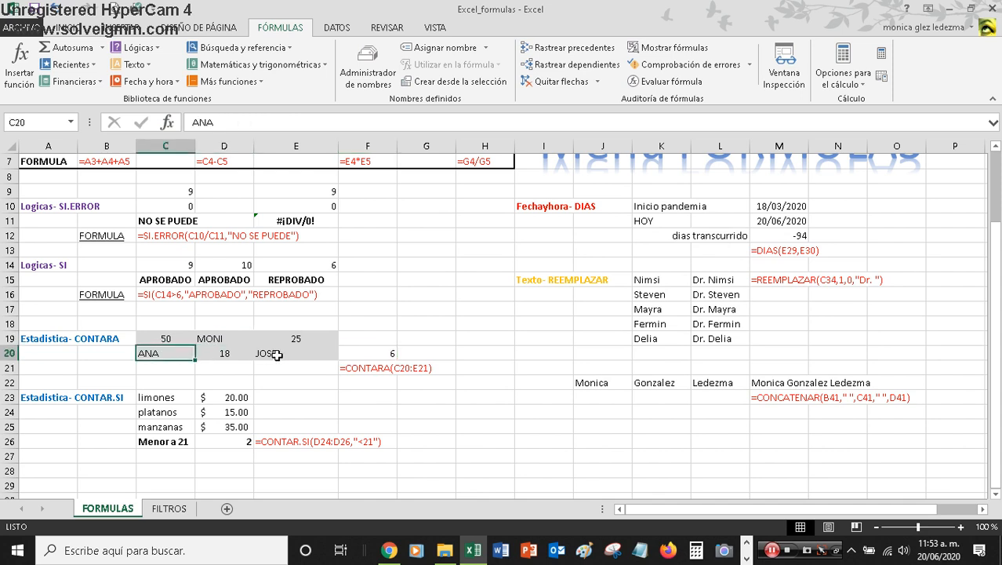
pyautogui.click(274, 353)
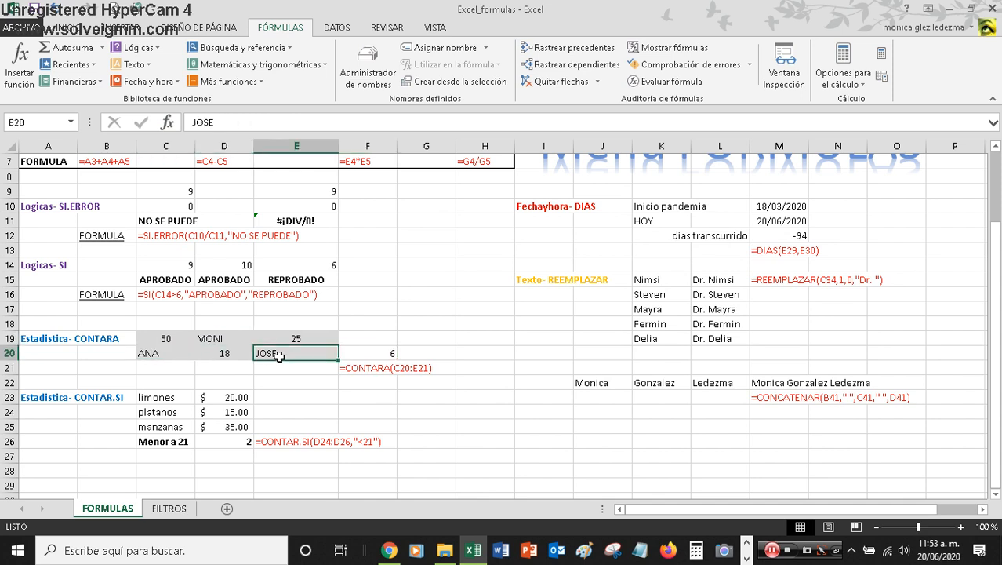
pyautogui.click(213, 354)
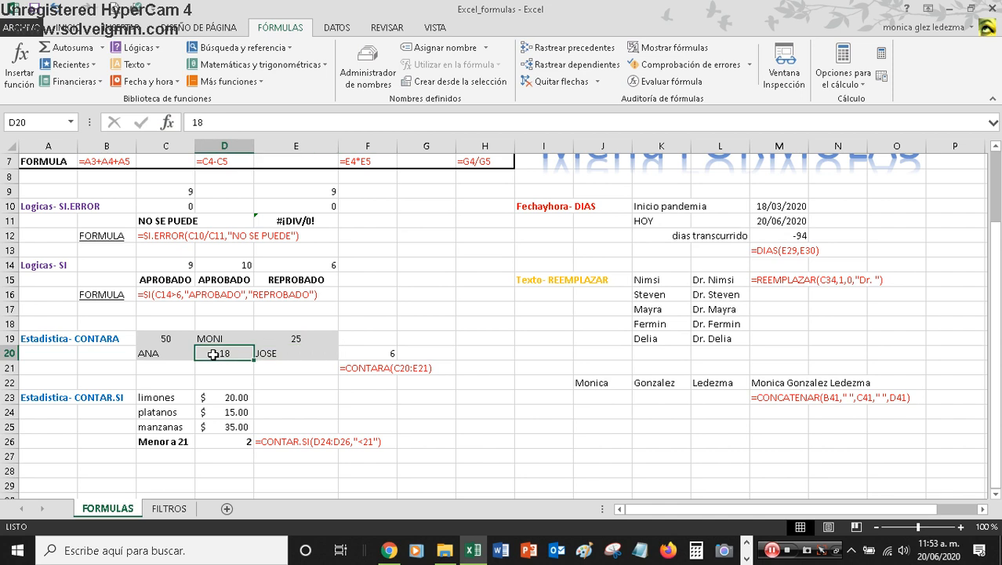
pyautogui.click(165, 339)
pyautogui.click(292, 338)
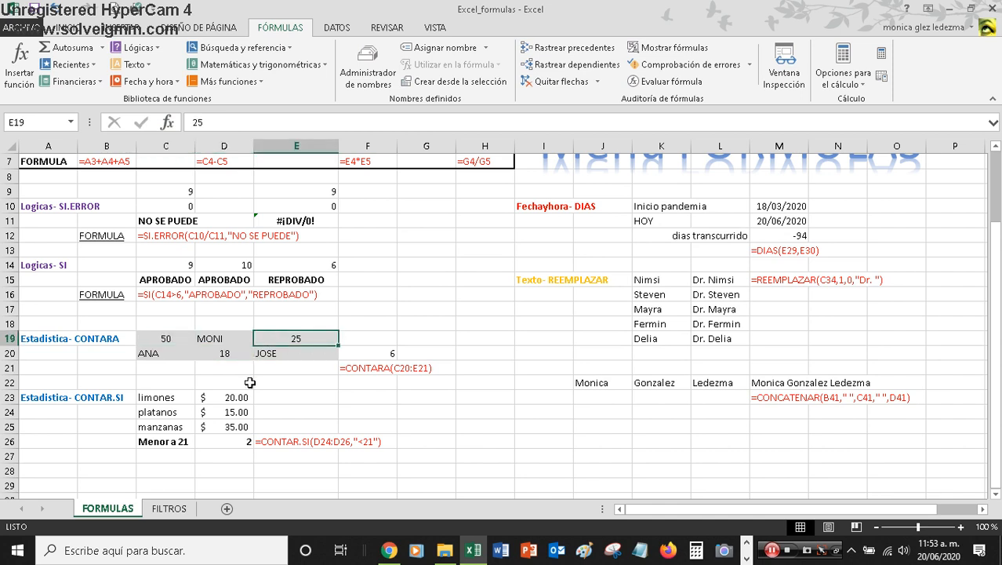
pyautogui.click(218, 354)
pyautogui.press('Delete')
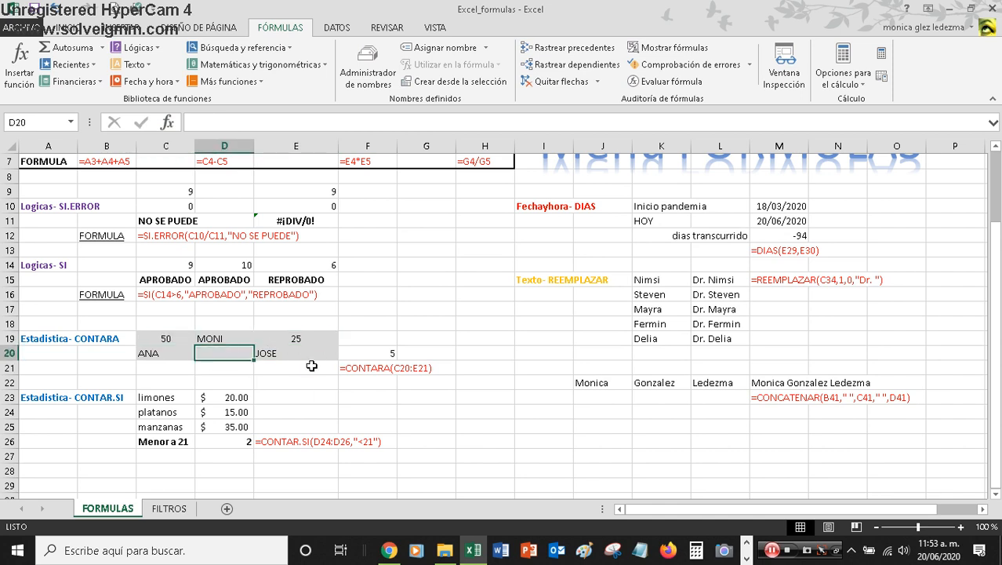
pyautogui.click(220, 396)
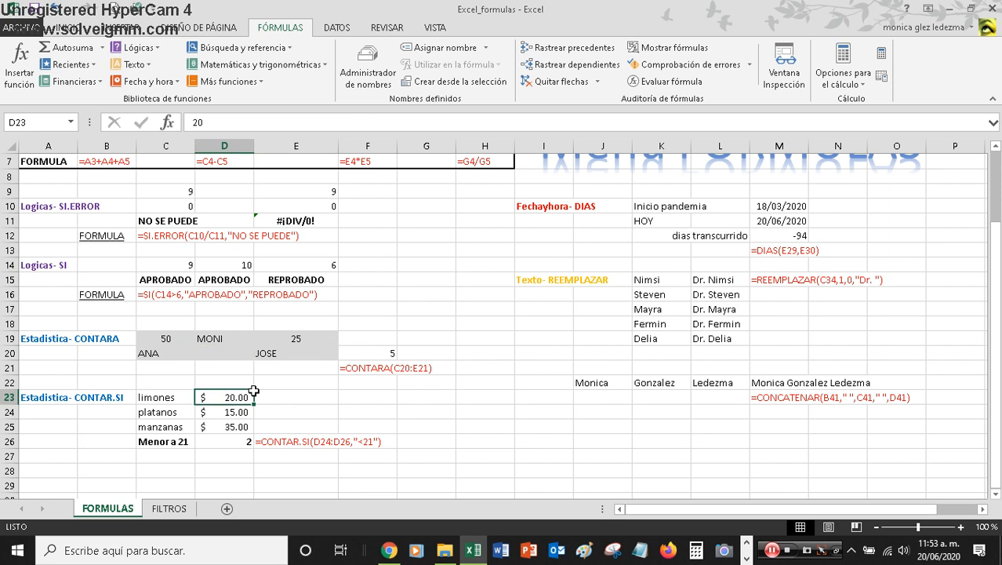
pyautogui.click(227, 355)
pyautogui.write('5')
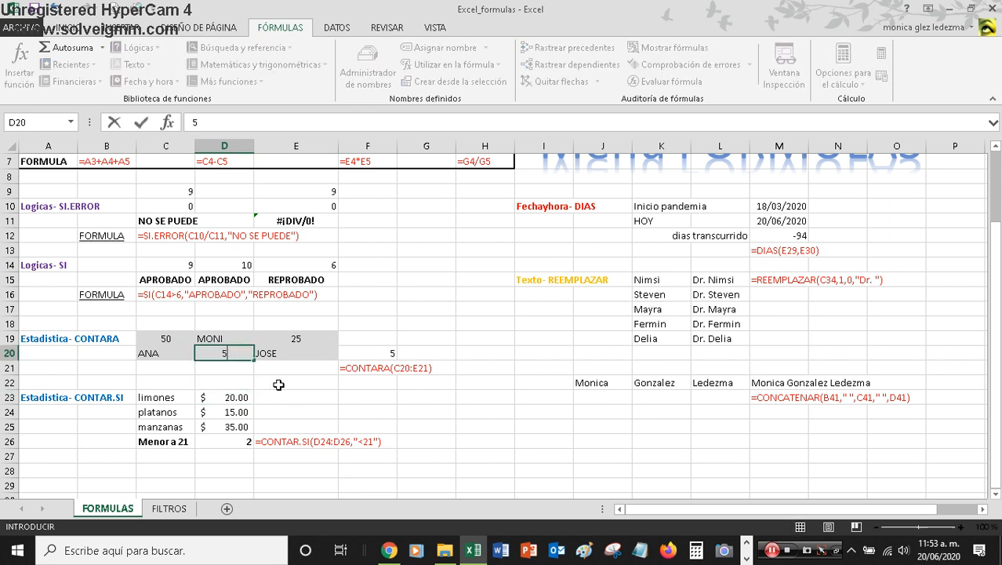
pyautogui.click(302, 398)
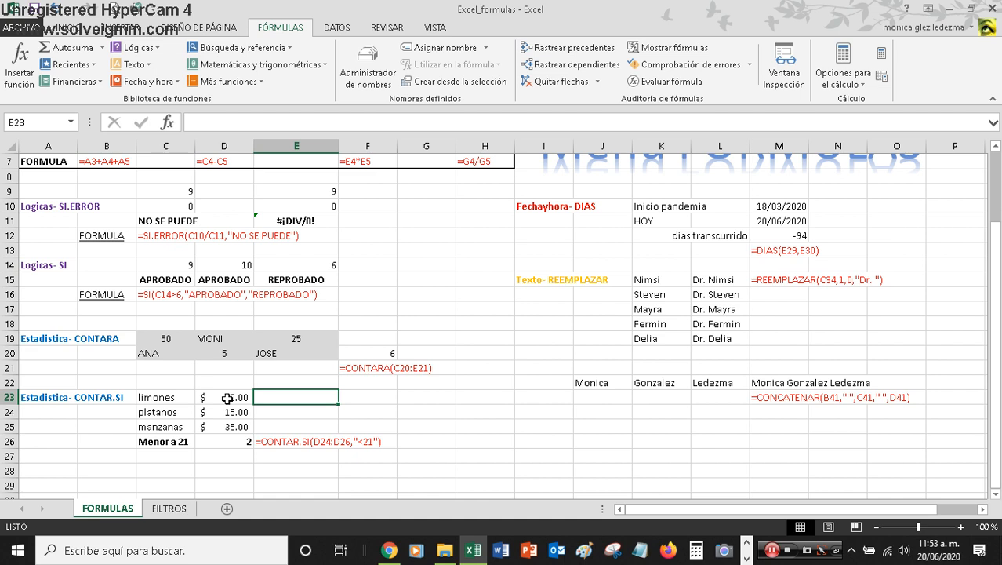
# Step: Review the CONTAR.SI example and clear the existing formula from D26
pyautogui.click(101, 425)
pyautogui.scroll(-1, 100, 425)
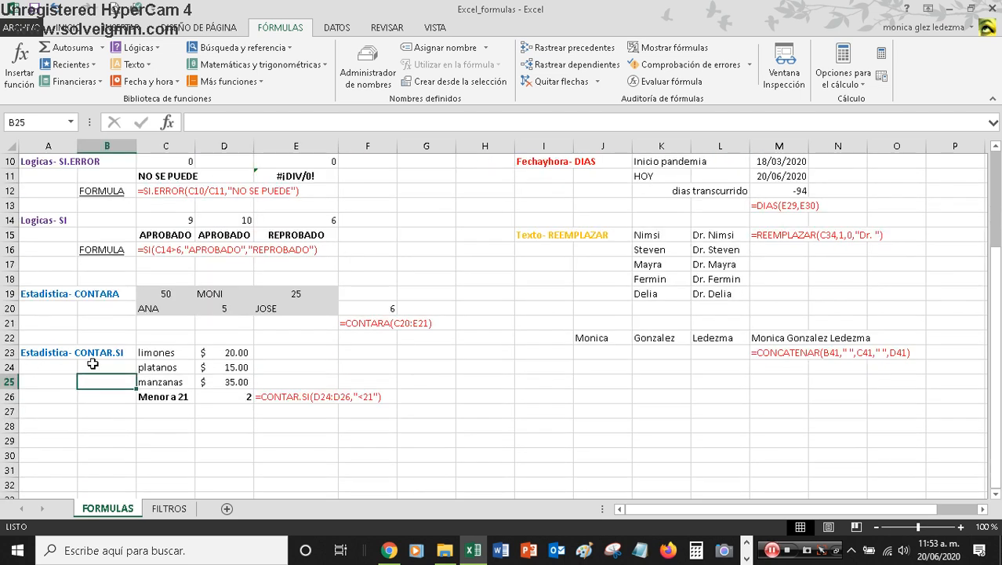
pyautogui.click(47, 356)
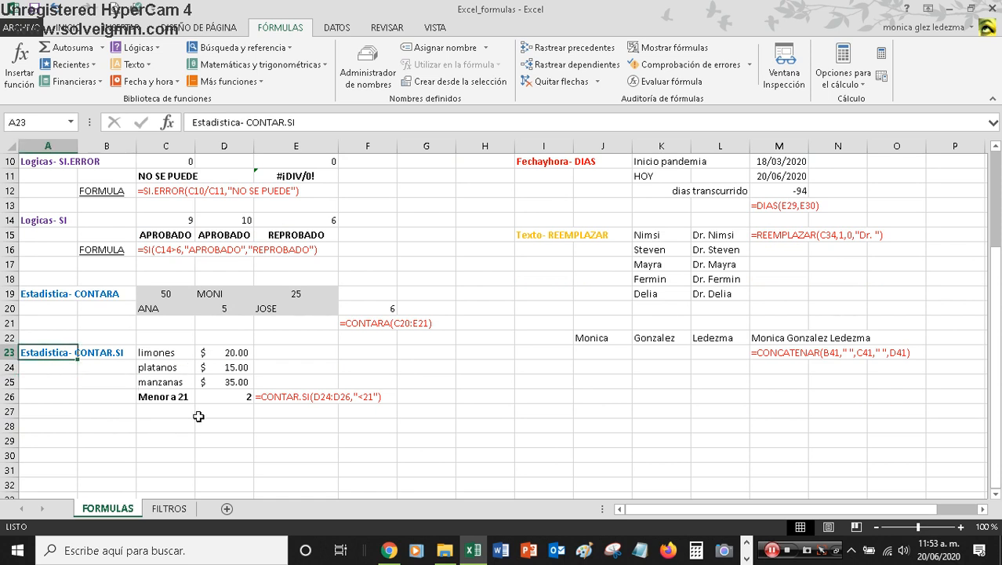
pyautogui.click(224, 398)
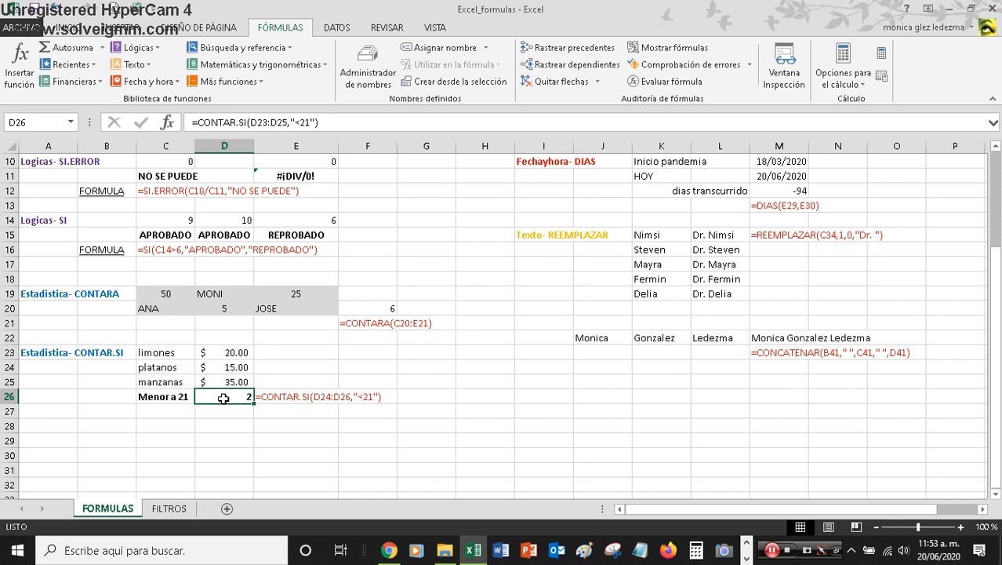
pyautogui.press('Delete')
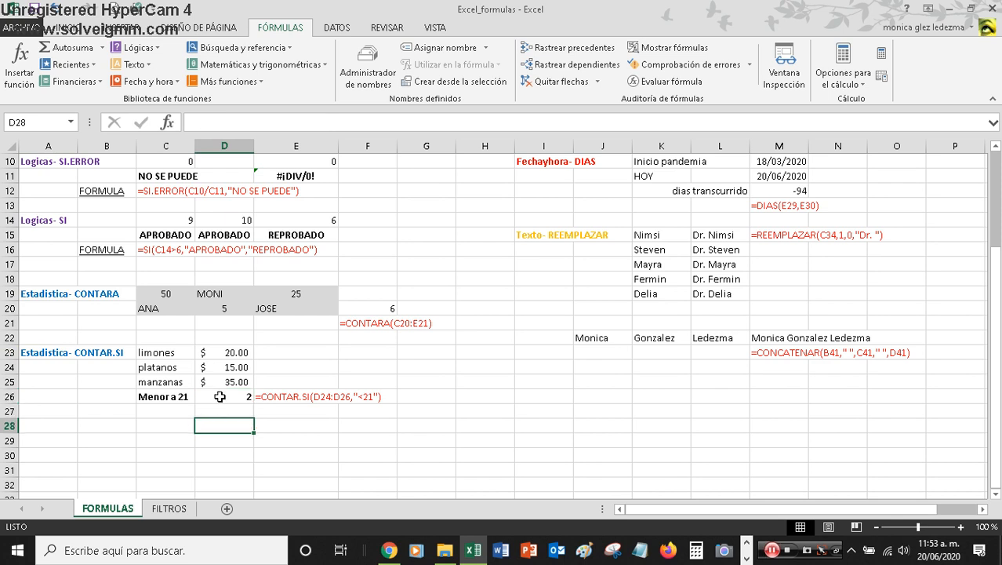
pyautogui.hotkey('ctrl', 'z')
pyautogui.press('Delete')
pyautogui.click(255, 453)
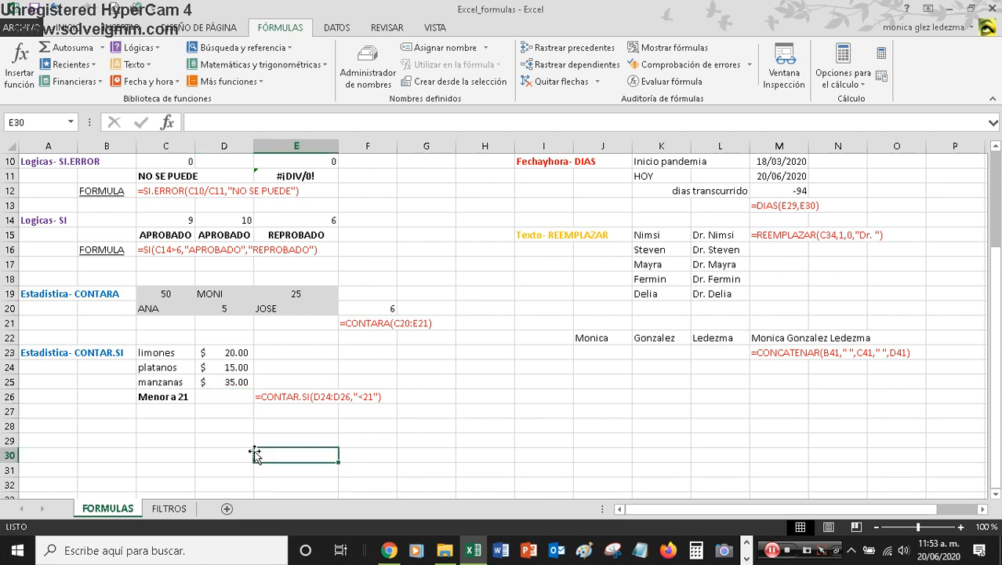
# Step: Insert the CONTAR.SI function in D26 with range D23:D25 and criterion <21, matching the "Menor a 21" label
pyautogui.click(162, 398)
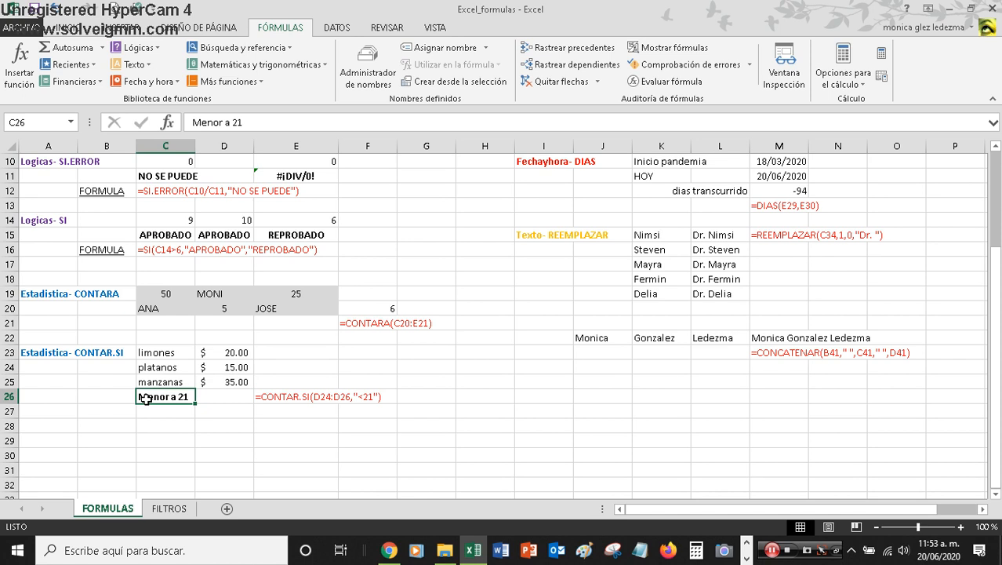
pyautogui.click(248, 399)
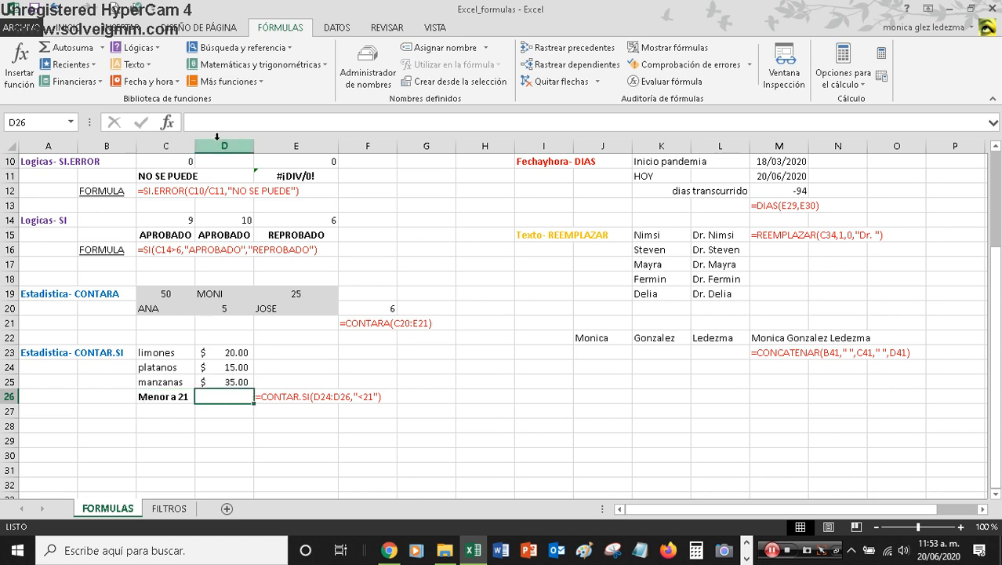
pyautogui.click(262, 84)
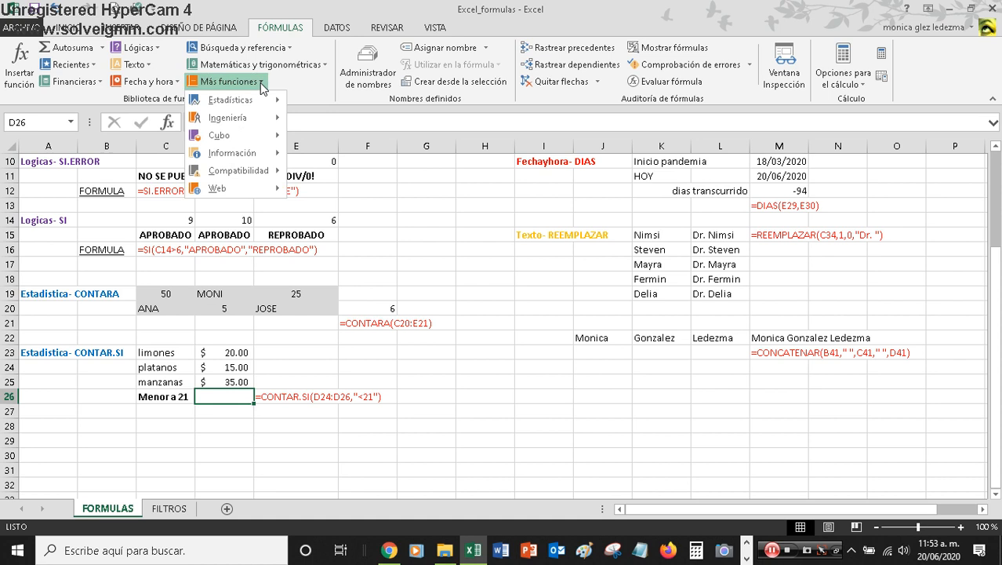
pyautogui.moveTo(274, 100)
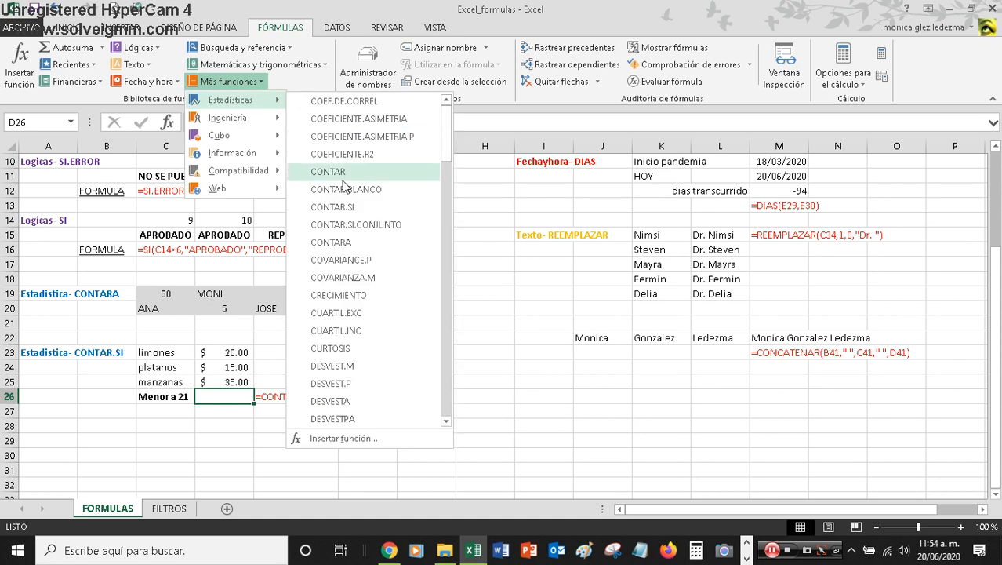
pyautogui.click(337, 209)
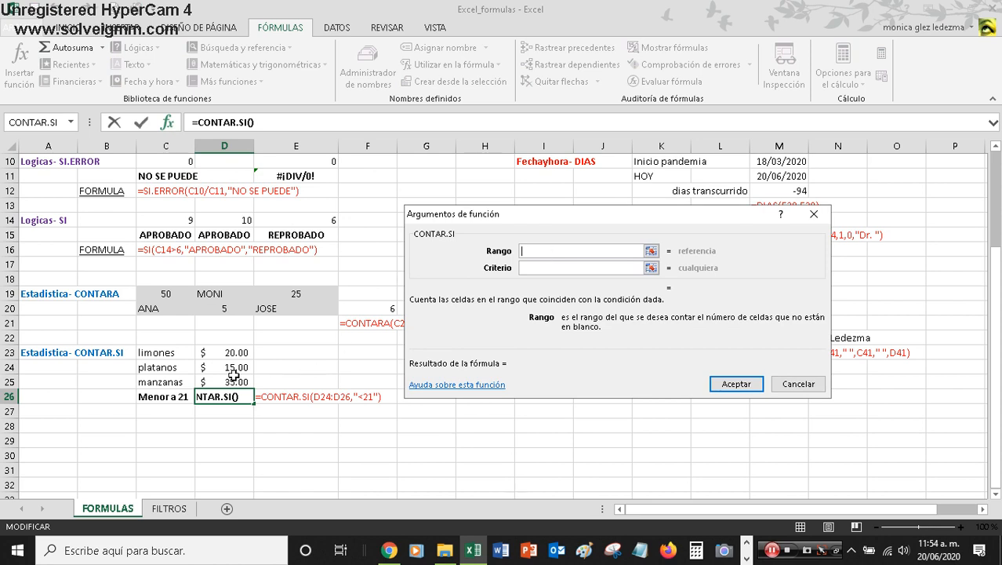
pyautogui.moveTo(231, 352); pyautogui.dragTo(231, 384)
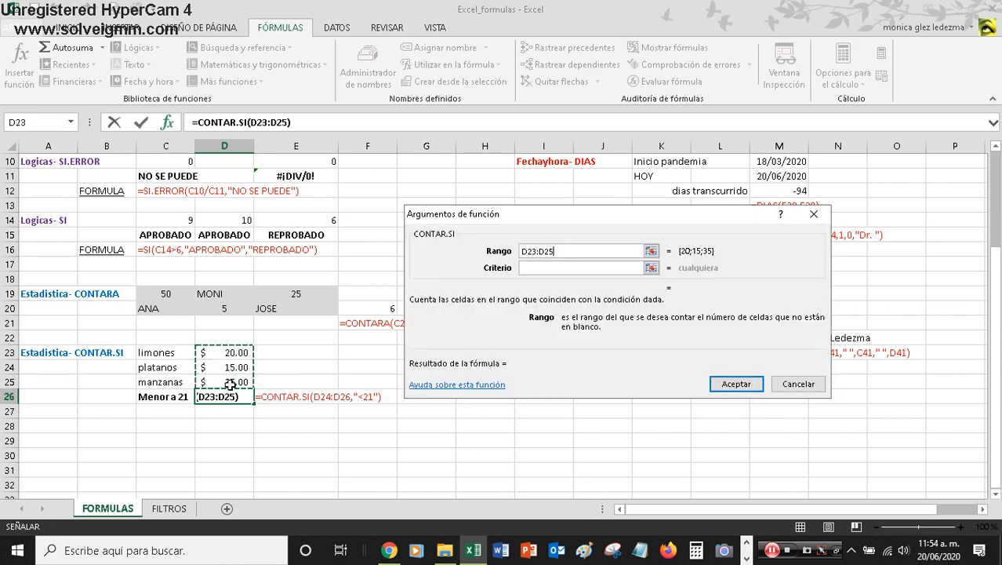
pyautogui.click(543, 268)
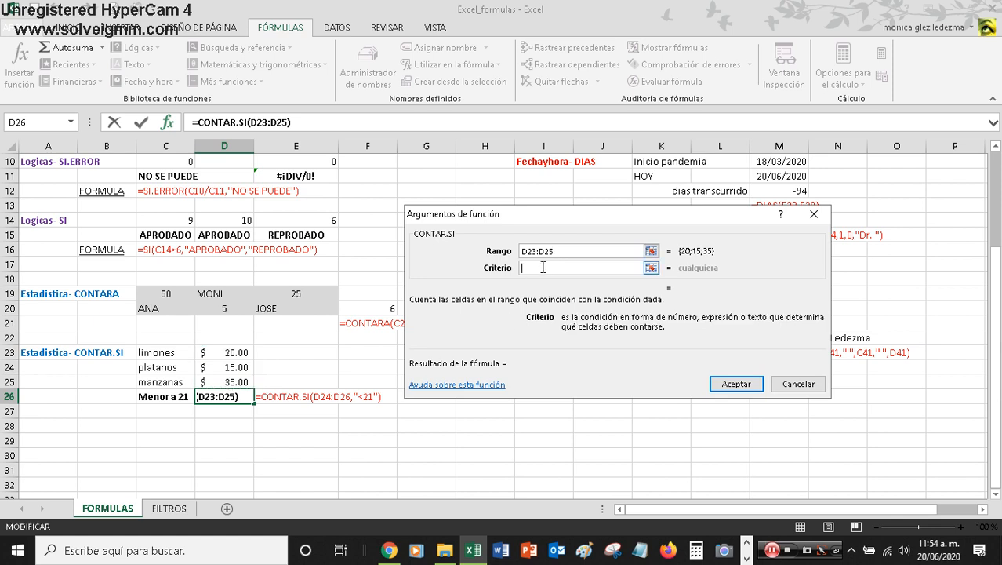
pyautogui.write('<')
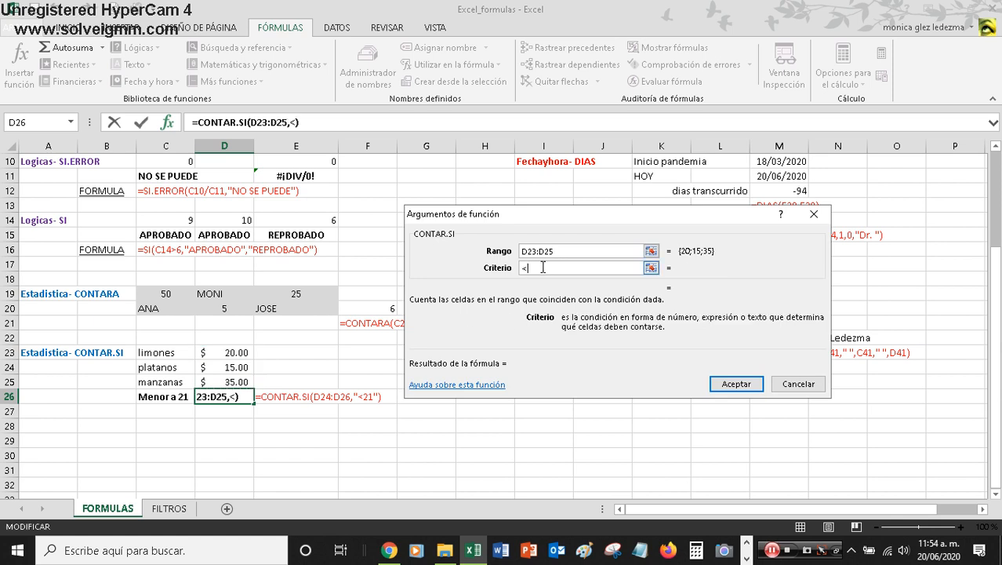
pyautogui.write('21')
pyautogui.click(739, 383)
pyautogui.click(213, 460)
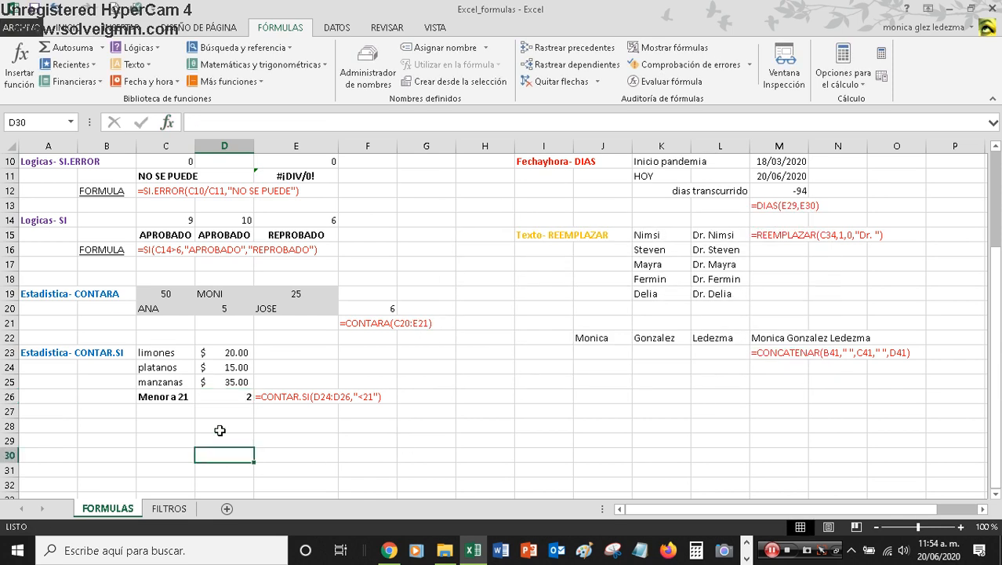
# Step: Check the CONTAR.SI result against the prices, and test it by changing the limones price in D23 to 40
pyautogui.click(225, 397)
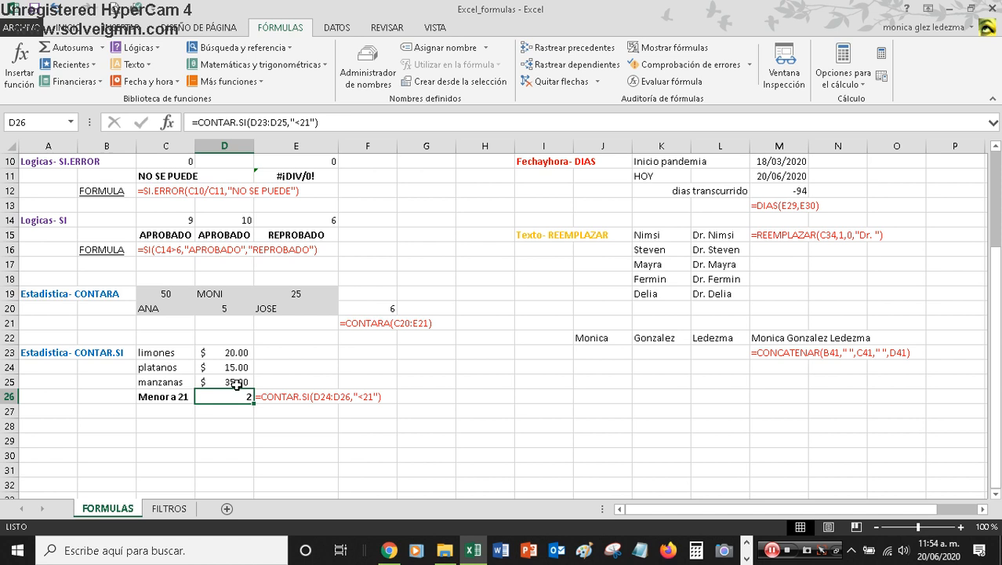
pyautogui.moveTo(235, 353); pyautogui.dragTo(237, 361)
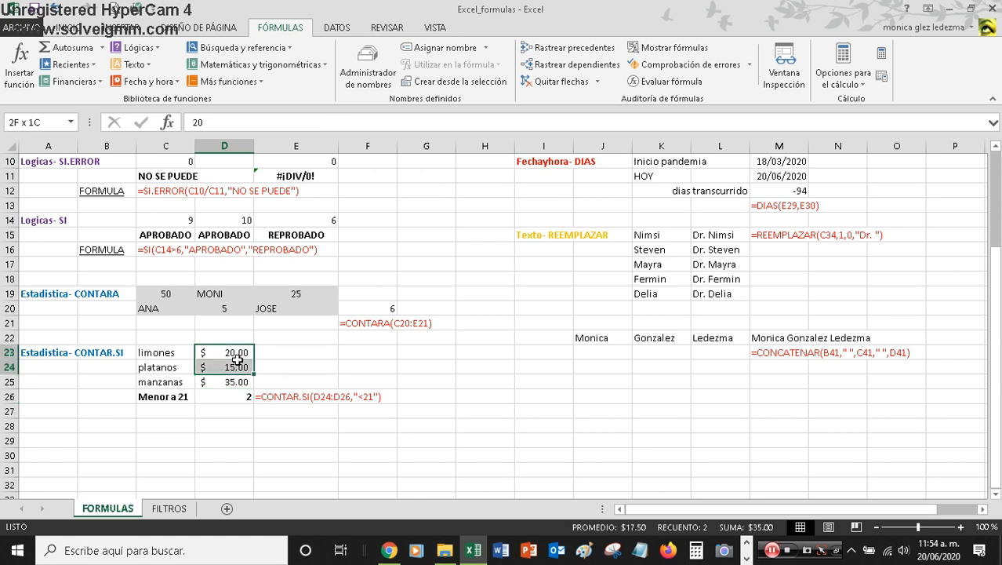
pyautogui.click(235, 426)
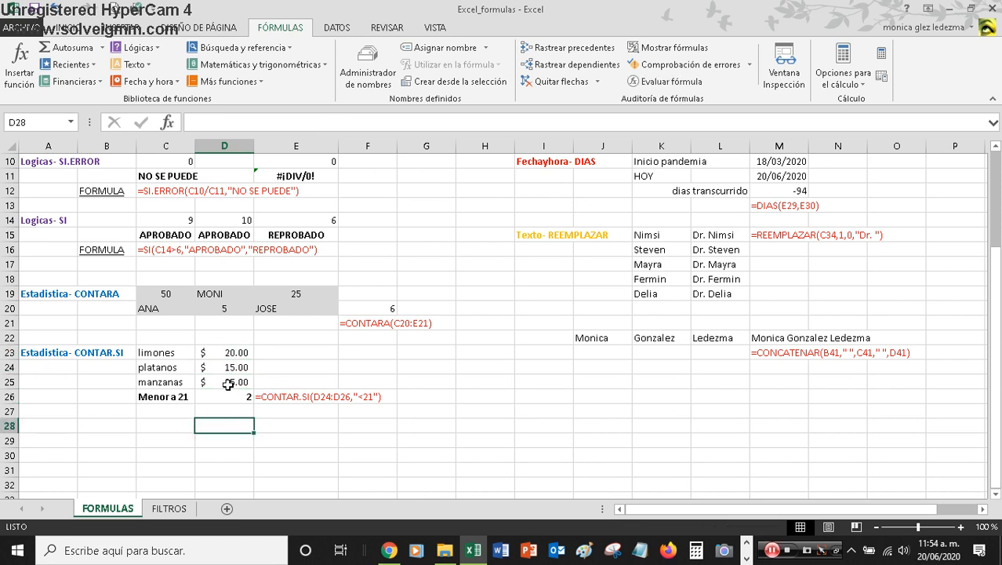
pyautogui.click(221, 351)
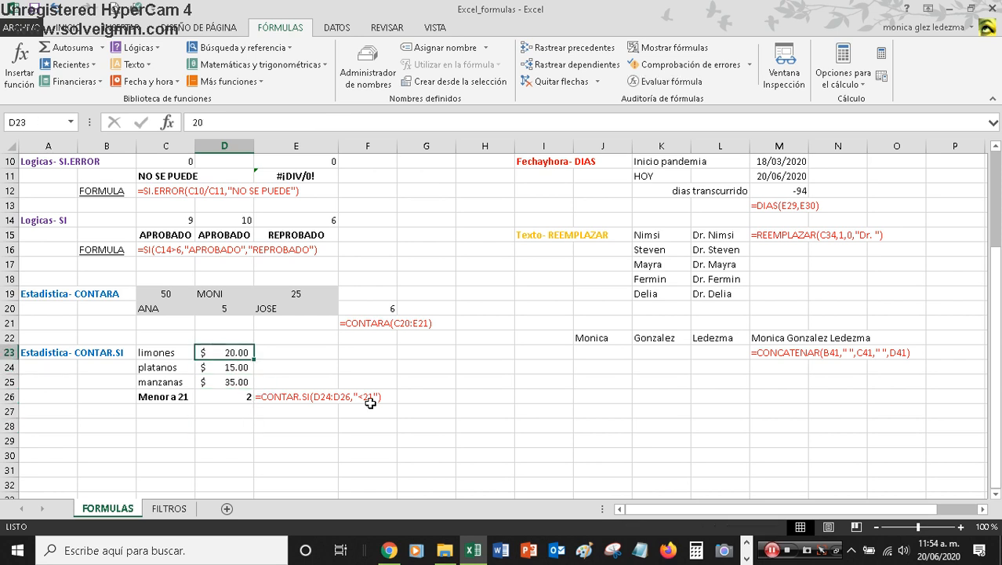
pyautogui.write('4')
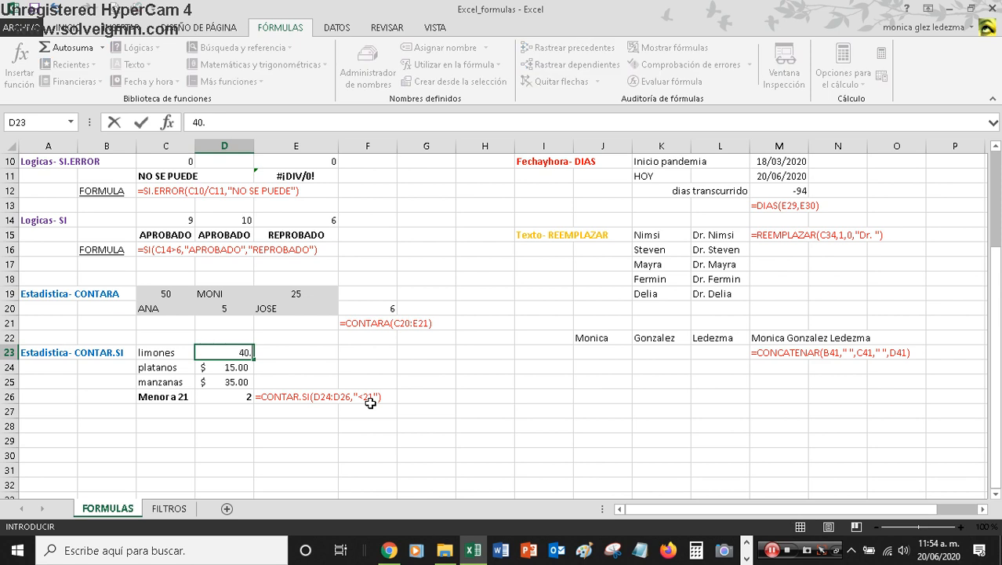
pyautogui.write('0.')
pyautogui.press('Return')
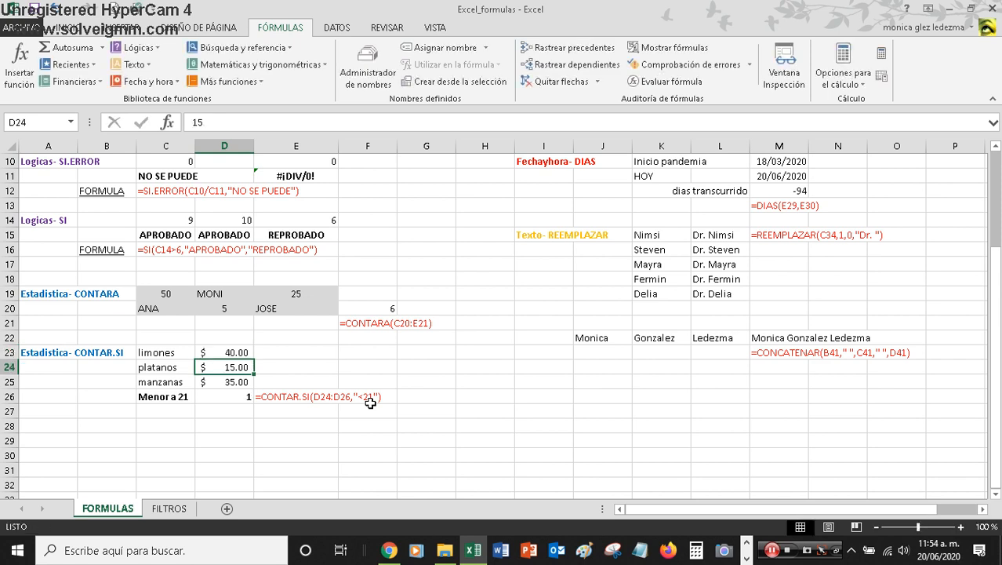
pyautogui.click(234, 395)
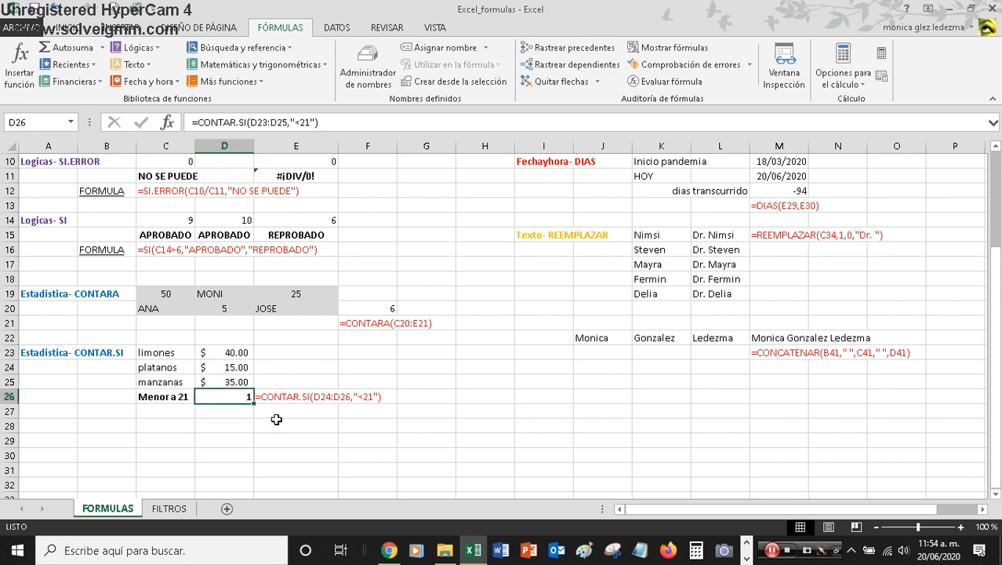
# Step: Set the limones price in D23 to 20 and check the CONTAR.SI result in D26
pyautogui.click(232, 353)
pyautogui.write('20')
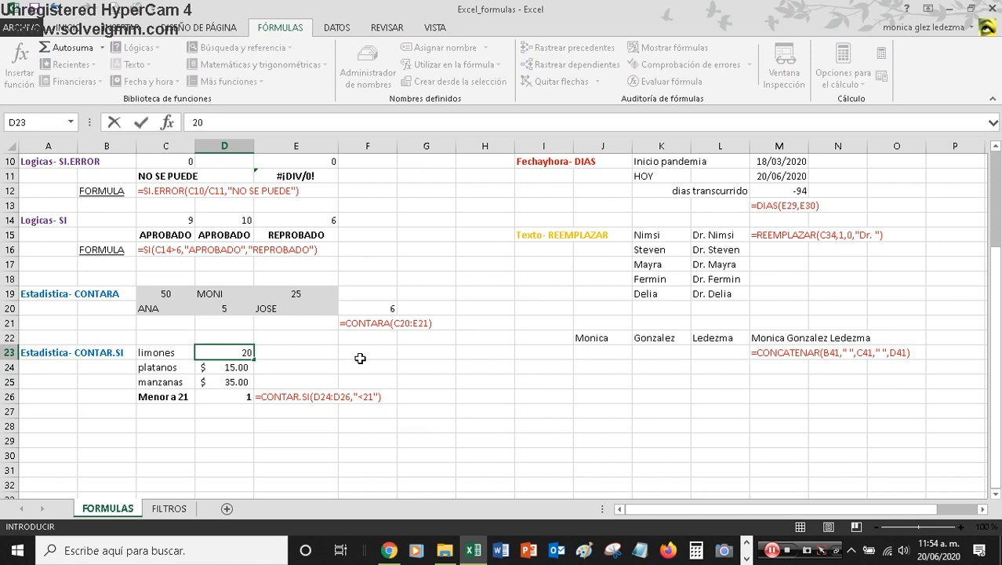
pyautogui.press('Return')
pyautogui.click(224, 396)
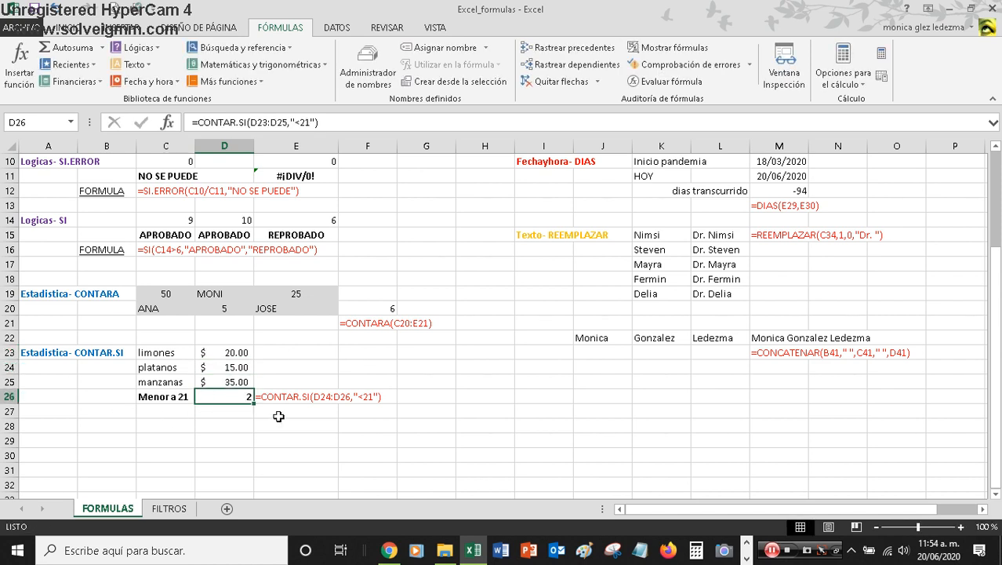
# Step: Go to the DIAS example and clear the existing elapsed-days formula from M12
pyautogui.click(532, 273)
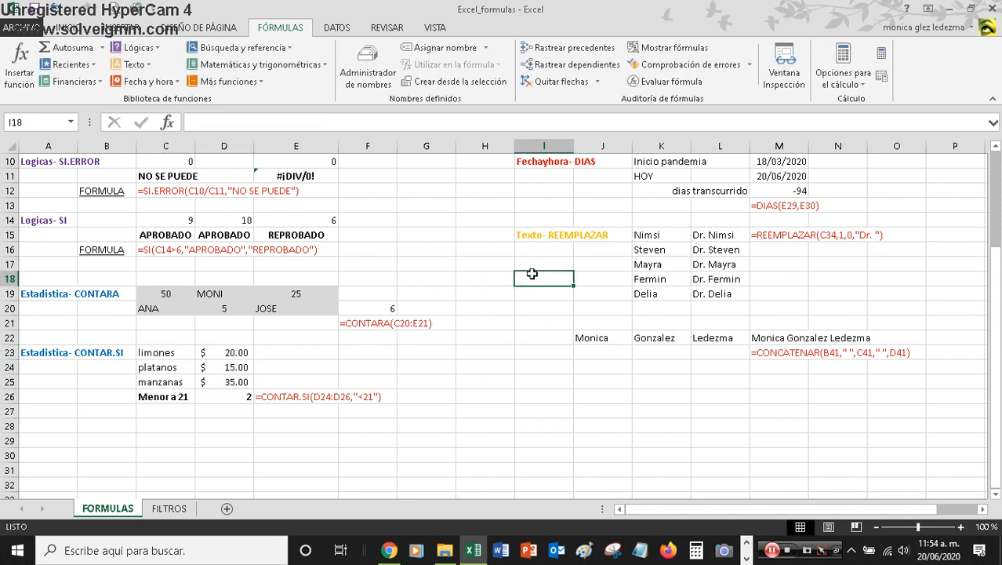
pyautogui.scroll(2, 532, 273)
pyautogui.scroll(1, 532, 274)
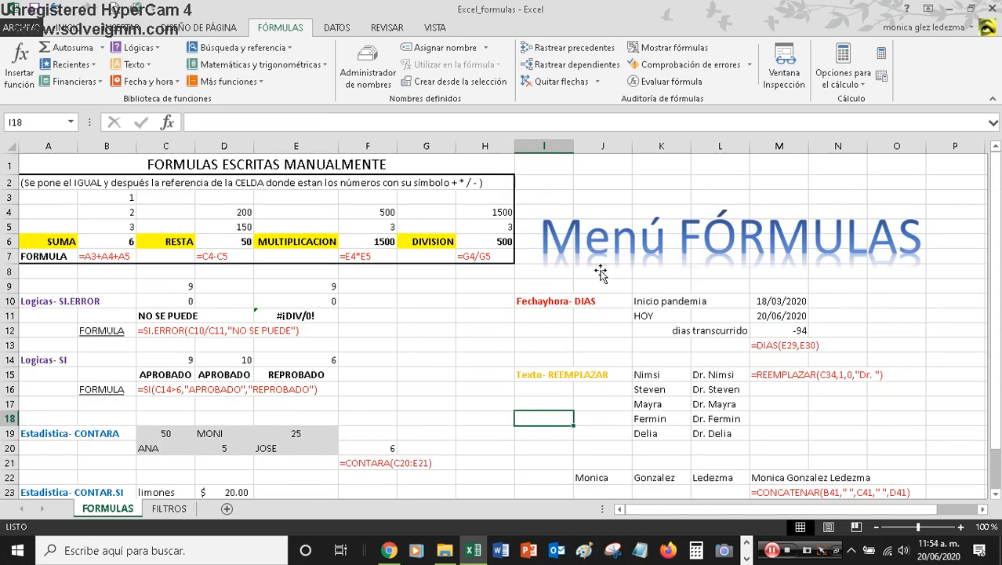
pyautogui.click(554, 323)
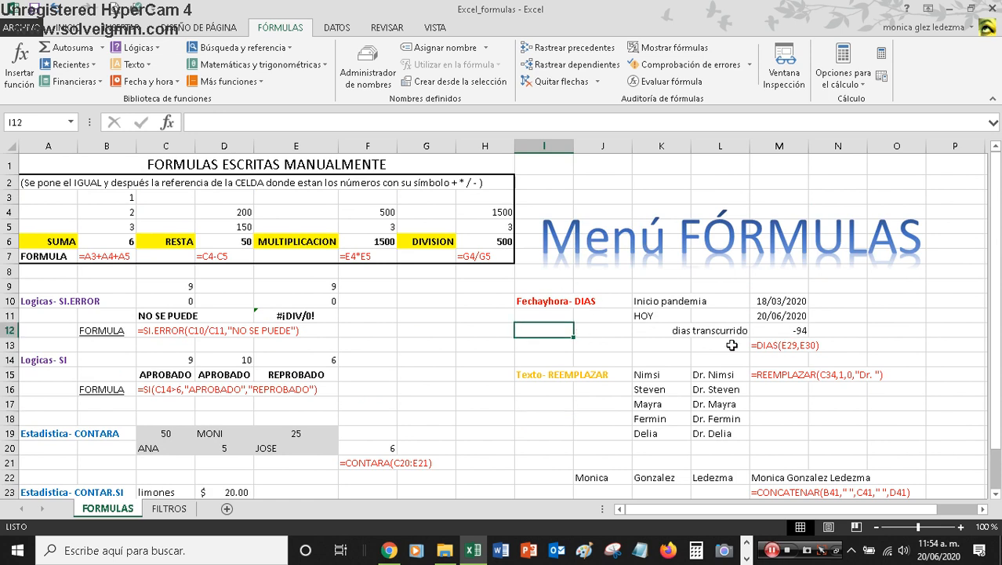
pyautogui.click(794, 330)
pyautogui.press('Delete')
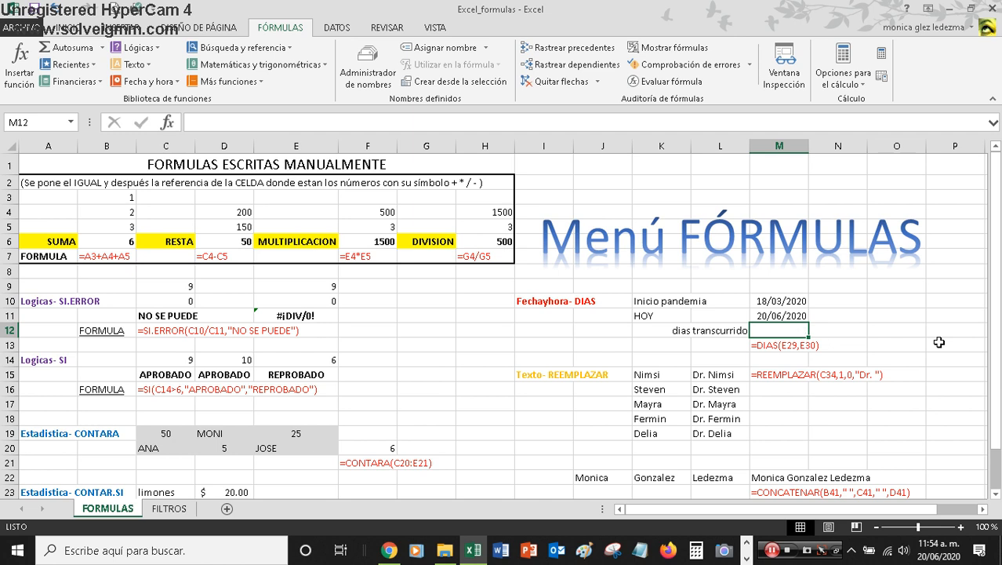
# Step: Review the two dates, and insert the DIAS function in M12 with M10 as Fecha_inicial and M11 as Fecha_final
pyautogui.click(854, 317)
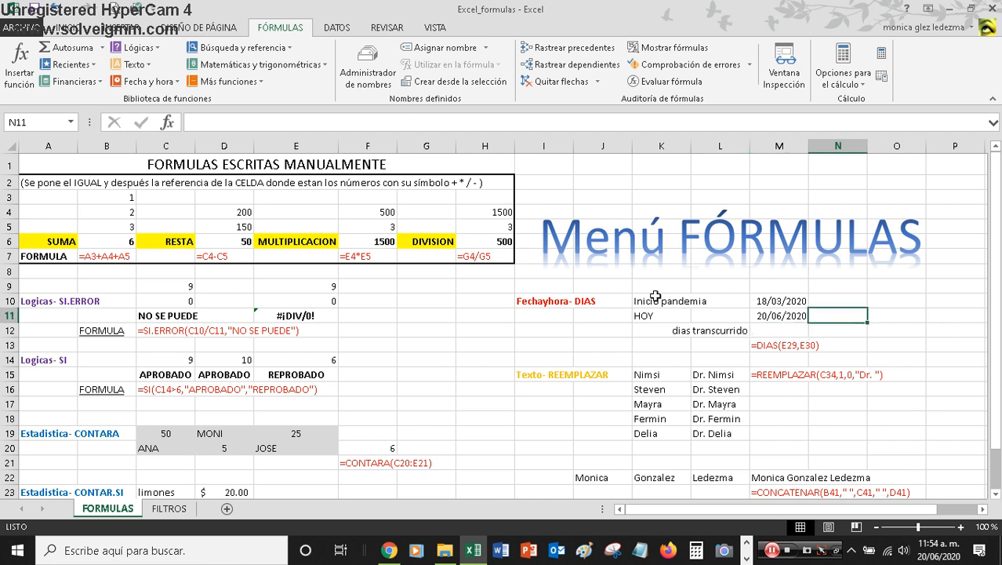
pyautogui.click(776, 303)
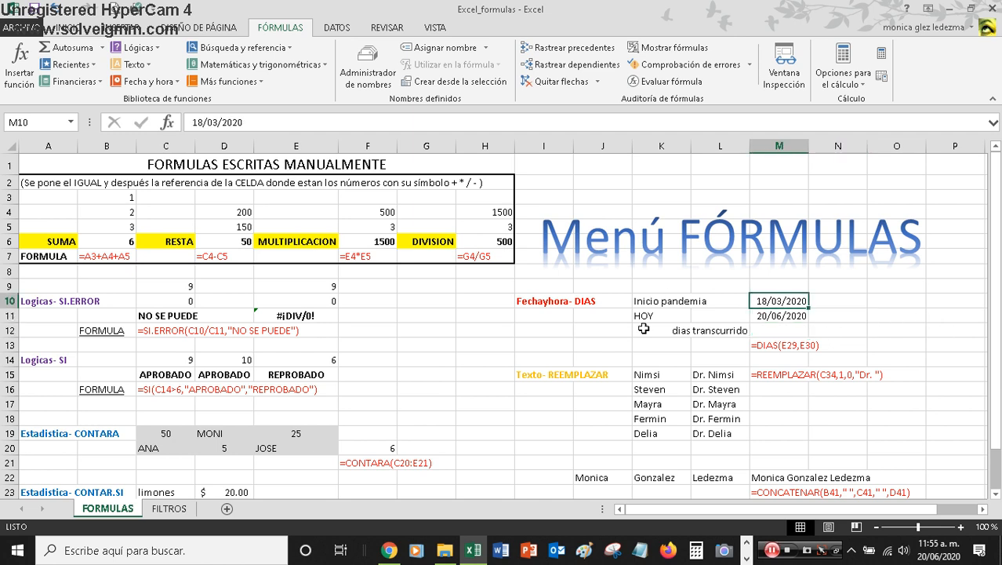
pyautogui.click(763, 317)
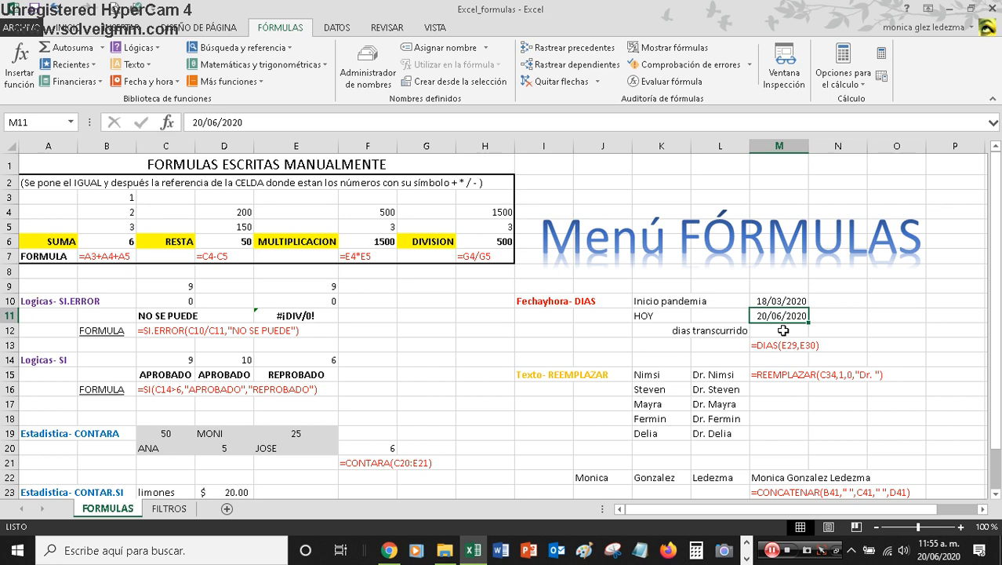
pyautogui.click(788, 331)
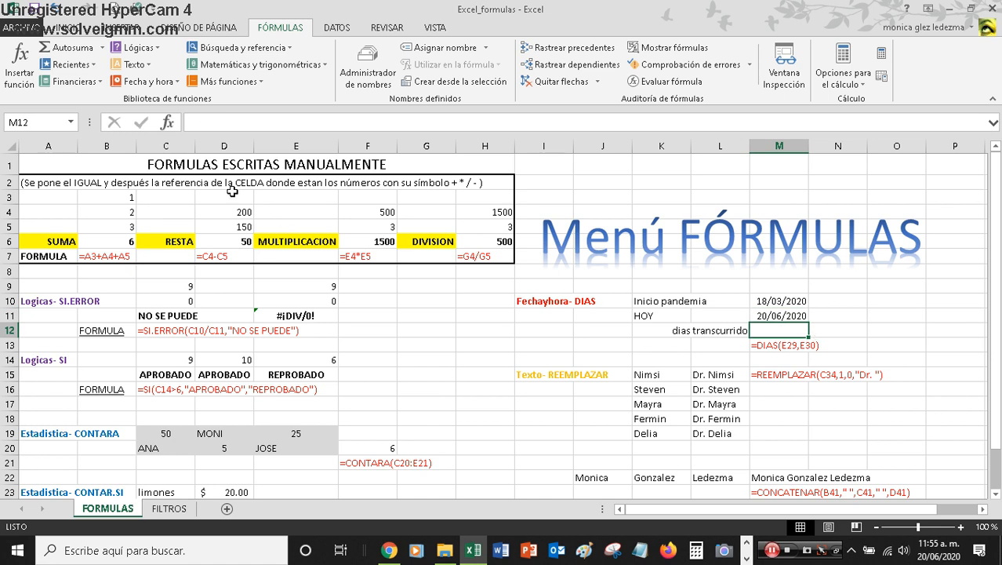
pyautogui.click(175, 82)
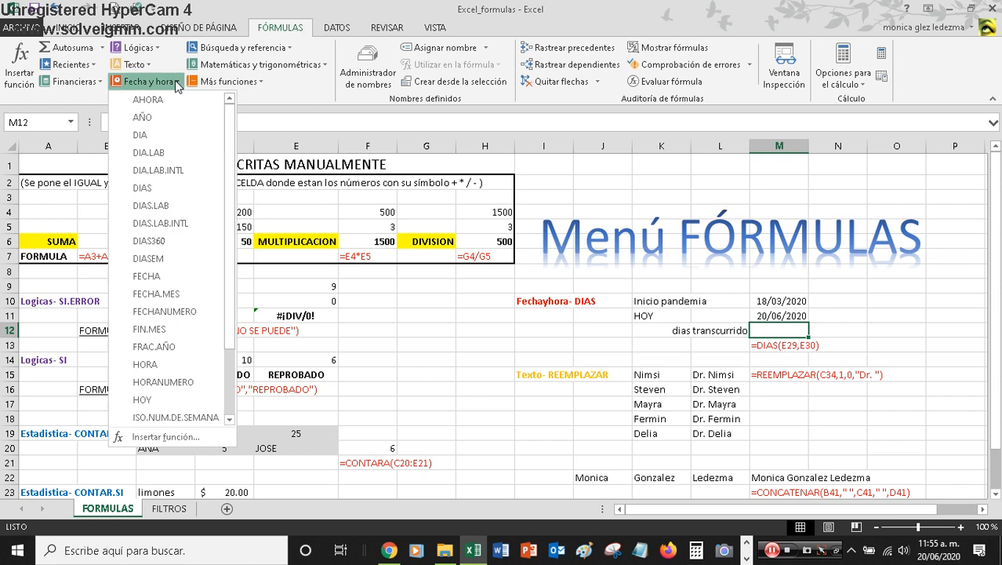
pyautogui.click(162, 189)
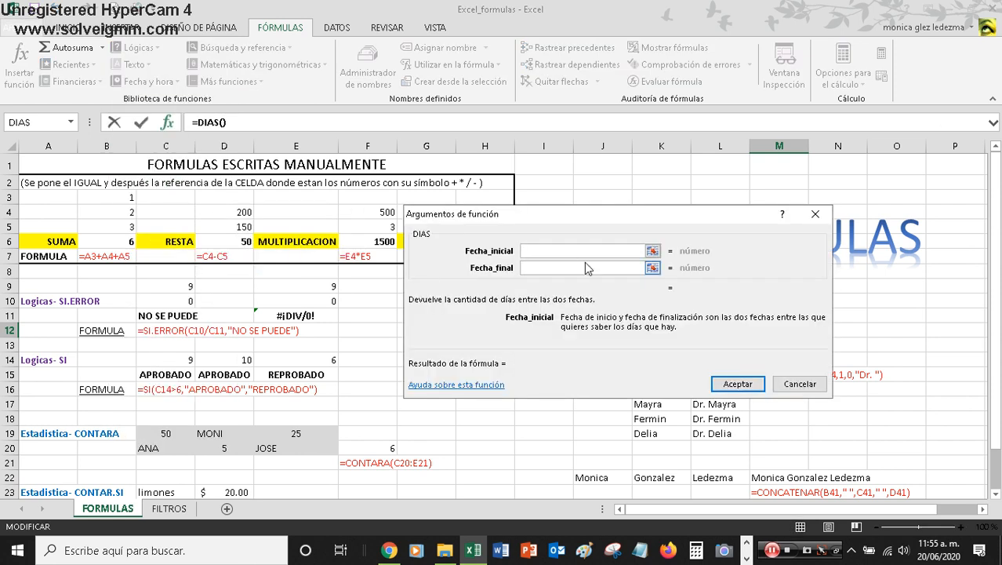
pyautogui.moveTo(656, 212); pyautogui.dragTo(443, 271)
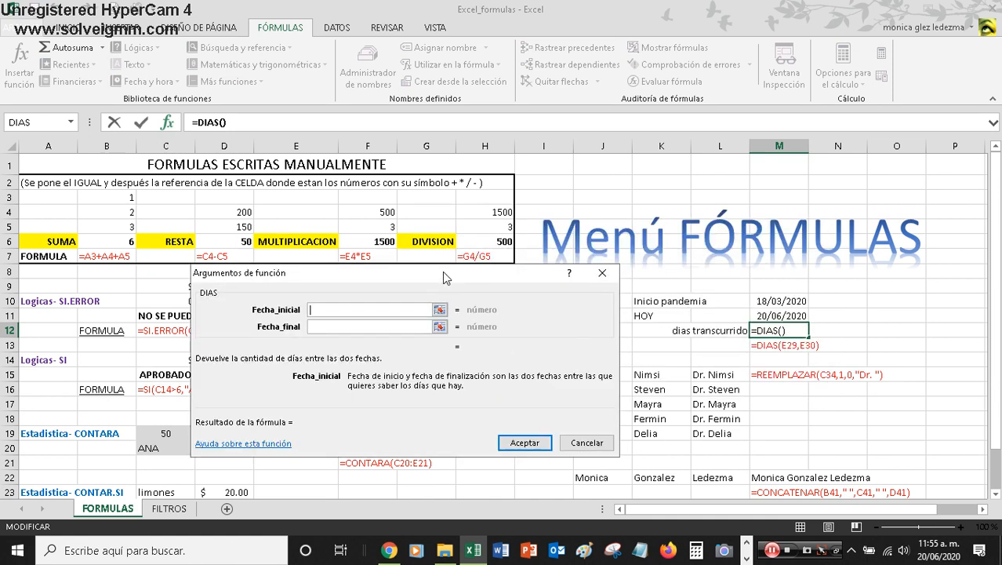
pyautogui.click(781, 301)
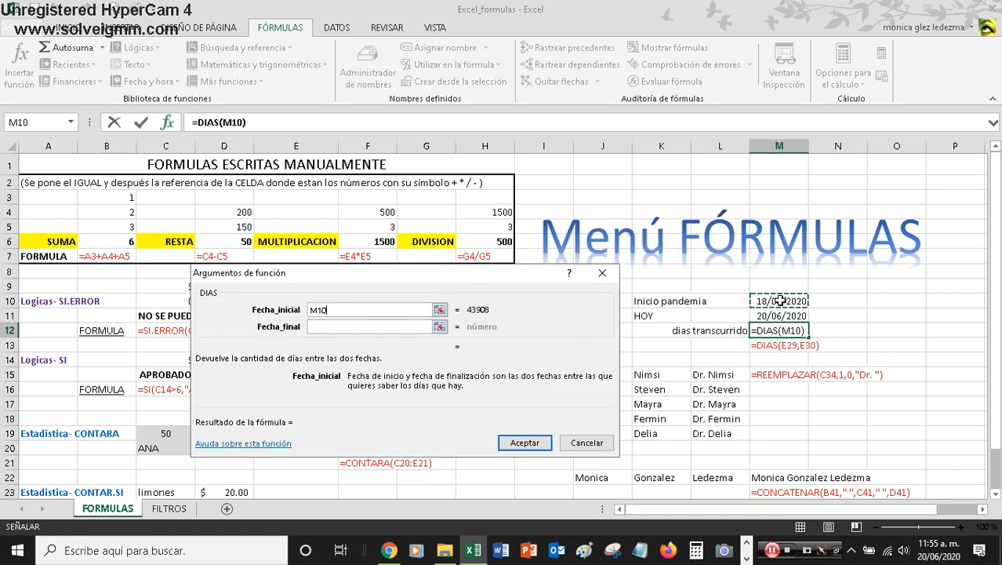
pyautogui.click(341, 328)
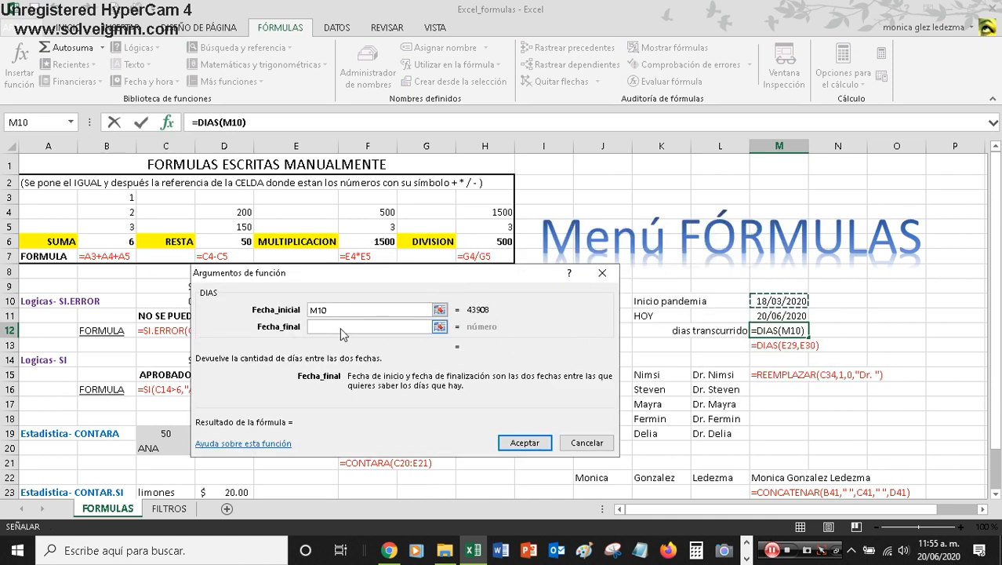
pyautogui.click(777, 316)
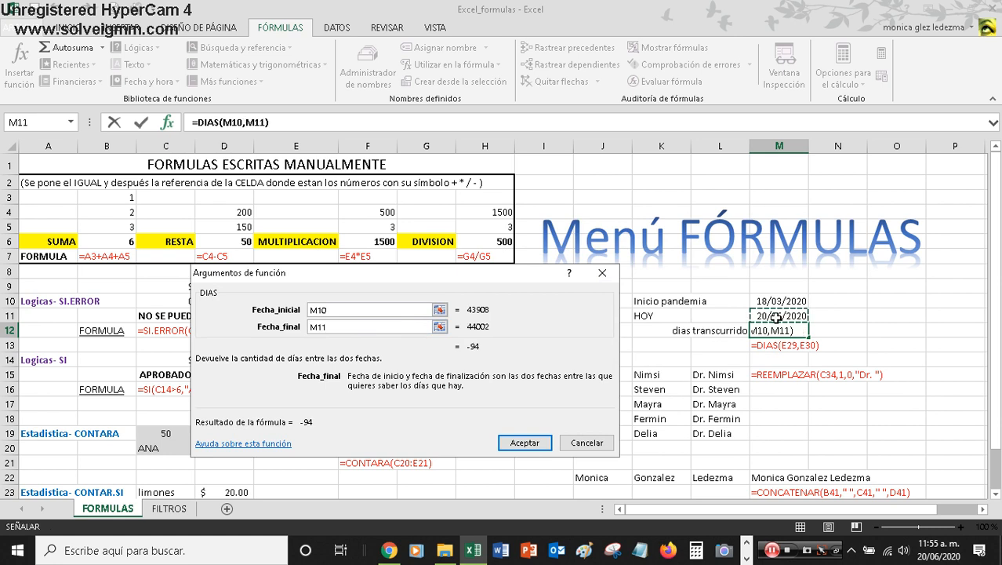
pyautogui.click(524, 444)
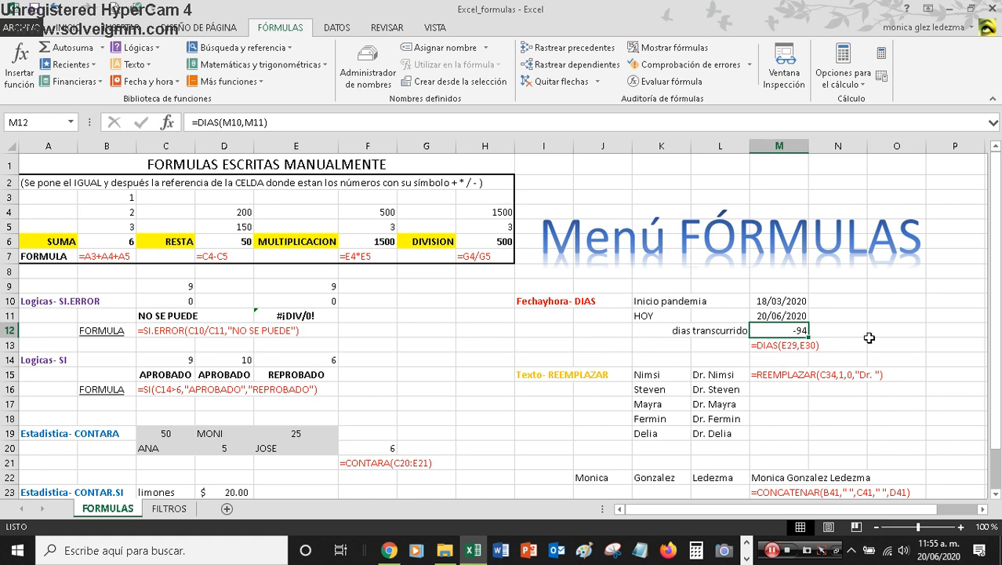
# Step: Enter the days of each month beside the DIAS example: =31-18 in O10, and 30, 31 and 20 in O11:O13
pyautogui.click(872, 301)
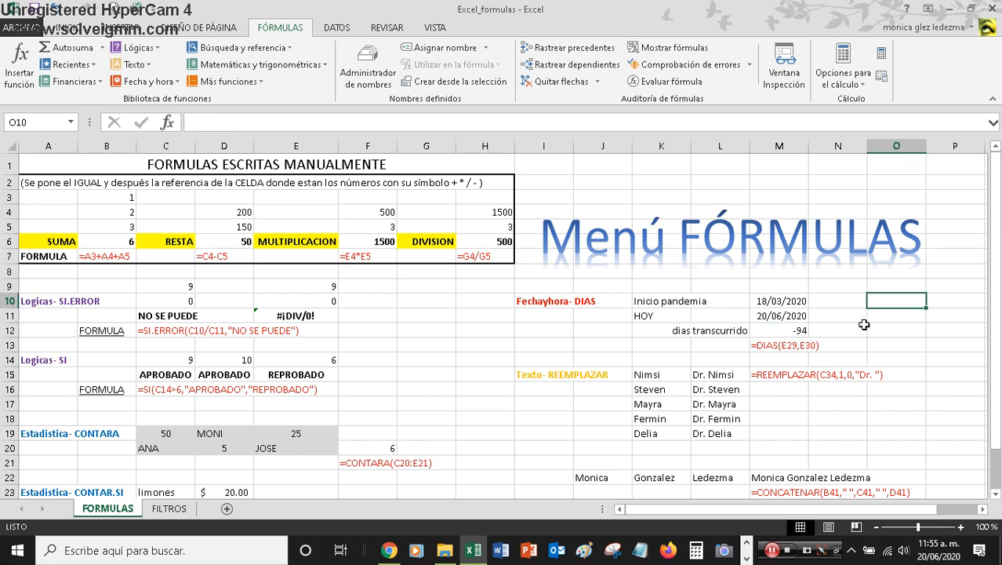
pyautogui.write('=')
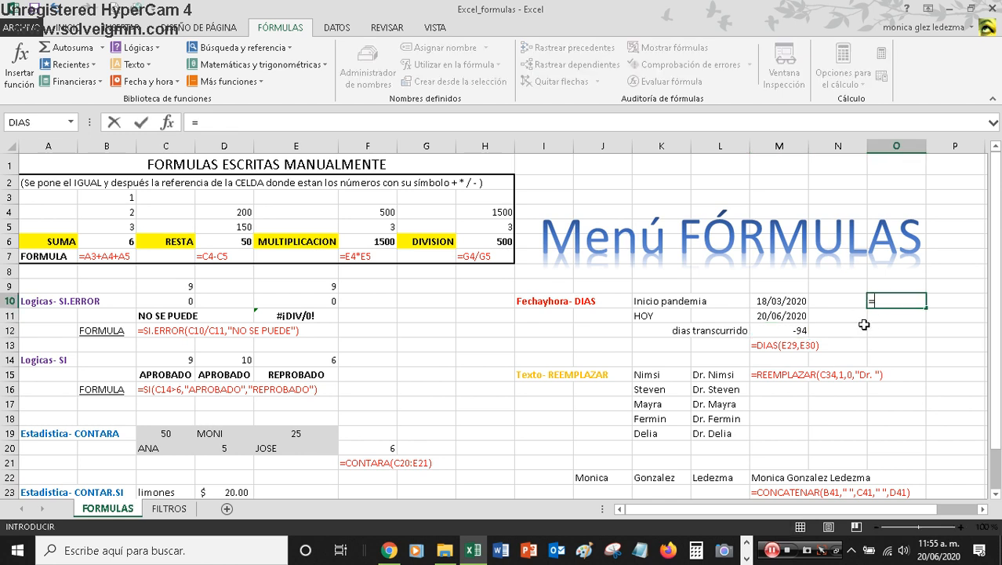
pyautogui.write('31-18')
pyautogui.press('Return')
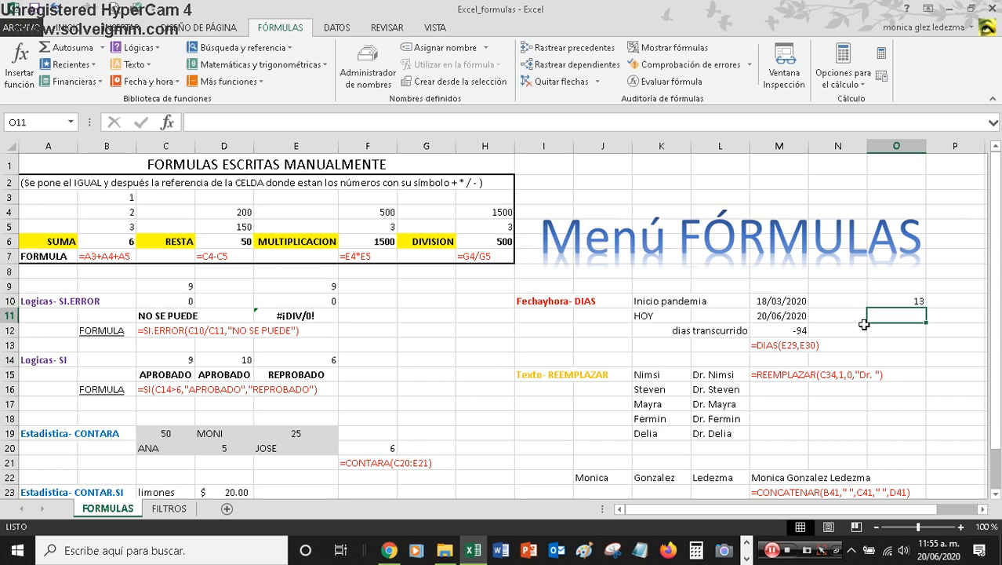
pyautogui.write('30')
pyautogui.press('Return')
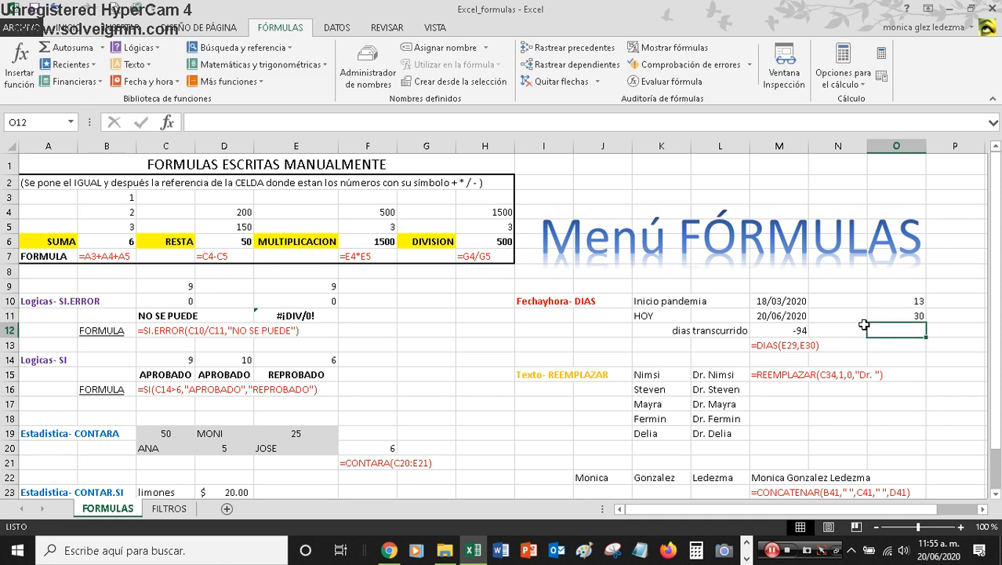
pyautogui.write('31')
pyautogui.press('Return')
pyautogui.write('20')
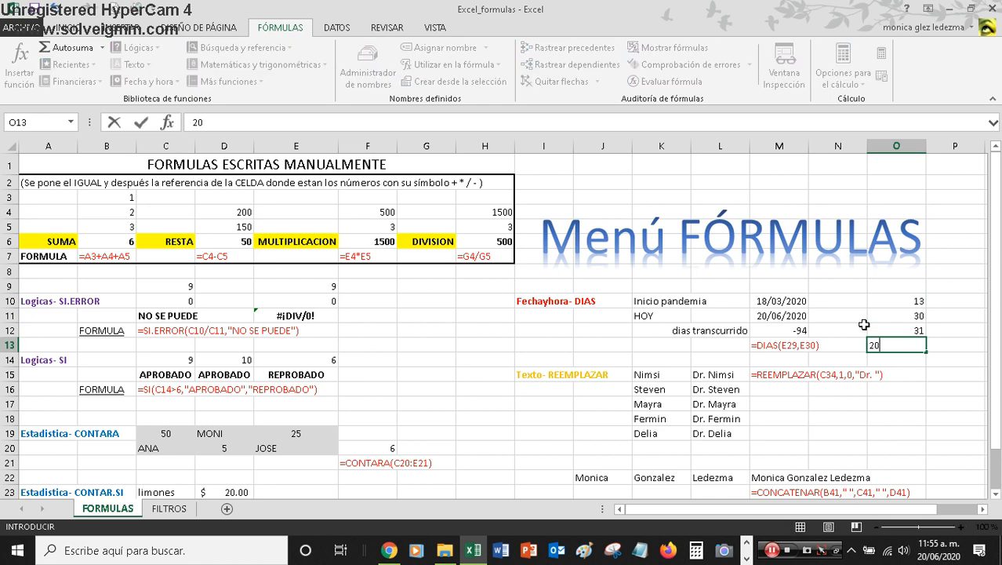
pyautogui.press('Return')
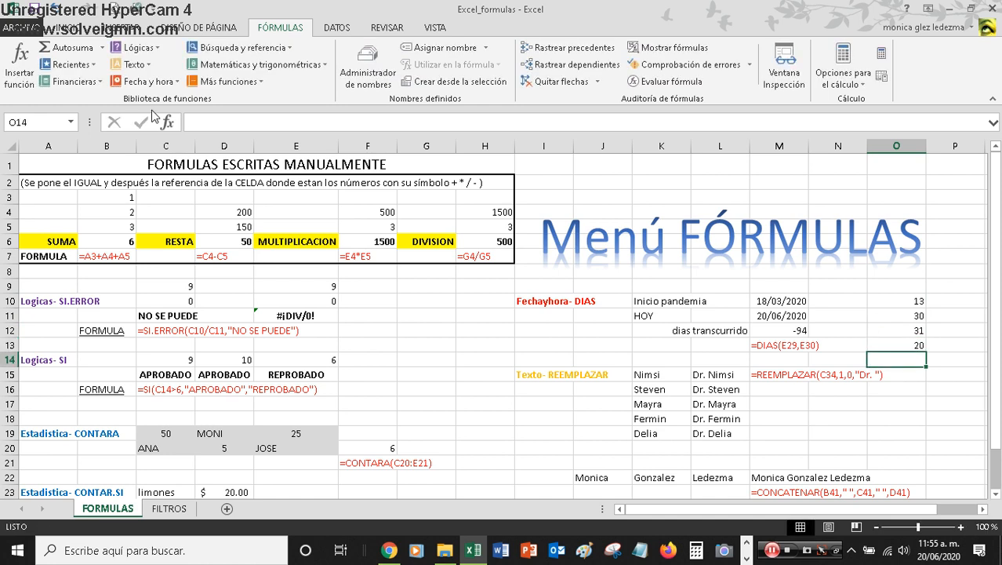
# Step: Total O10:O13 with AutoSum in O14 to verify the elapsed days, and clear the check values from O10:O14
pyautogui.click(68, 48)
pyautogui.press('Return')
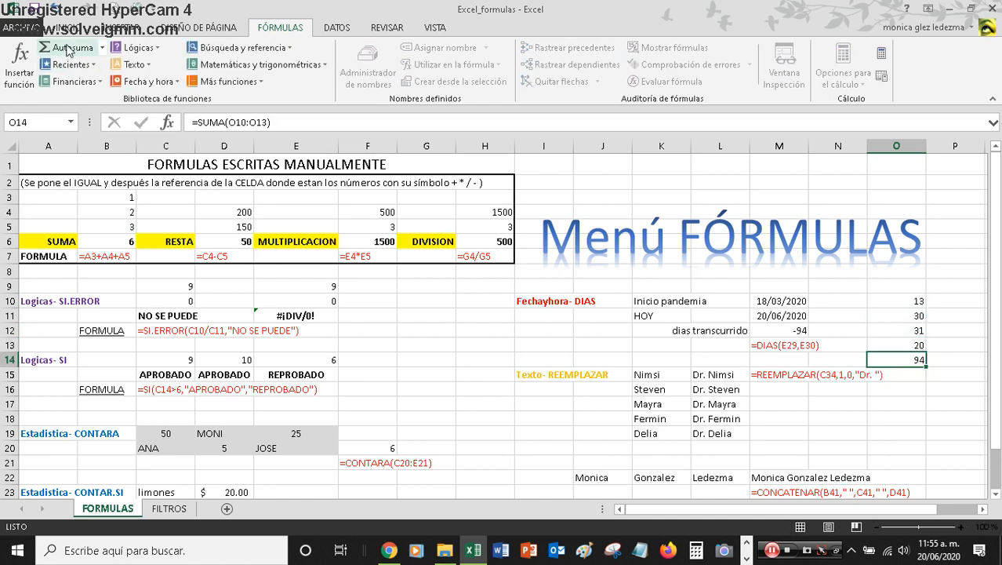
pyautogui.click(898, 355)
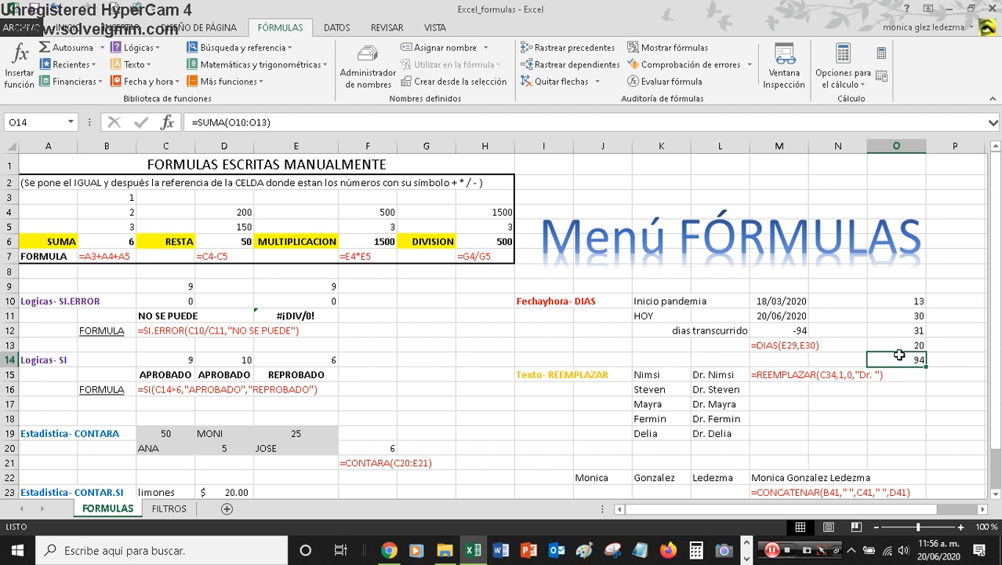
pyautogui.moveTo(915, 300); pyautogui.dragTo(917, 358)
pyautogui.press('Delete')
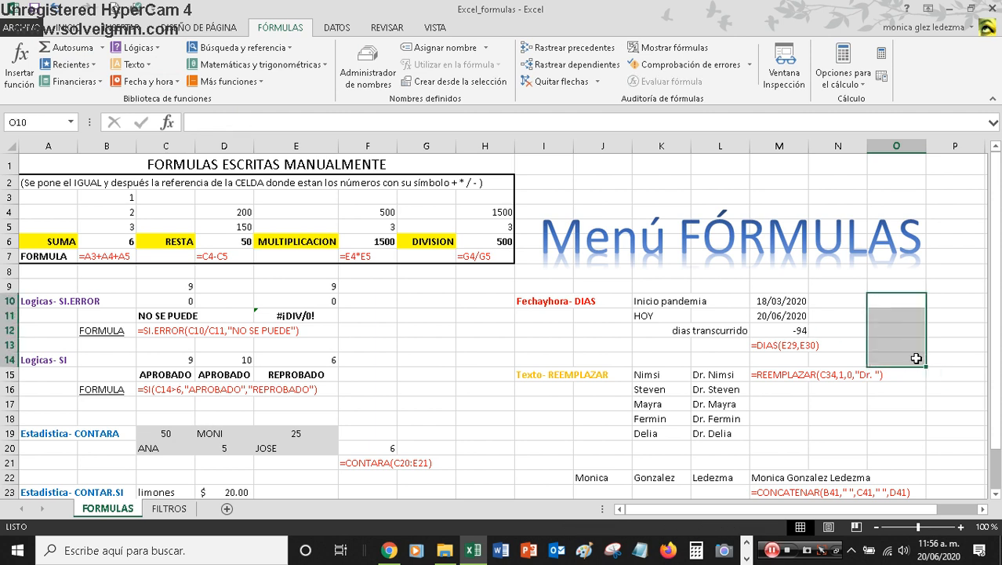
# Step: Go to the REEMPLAZAR example and clear the existing results from L15:L19
pyautogui.click(541, 418)
pyautogui.scroll(-2, 539, 419)
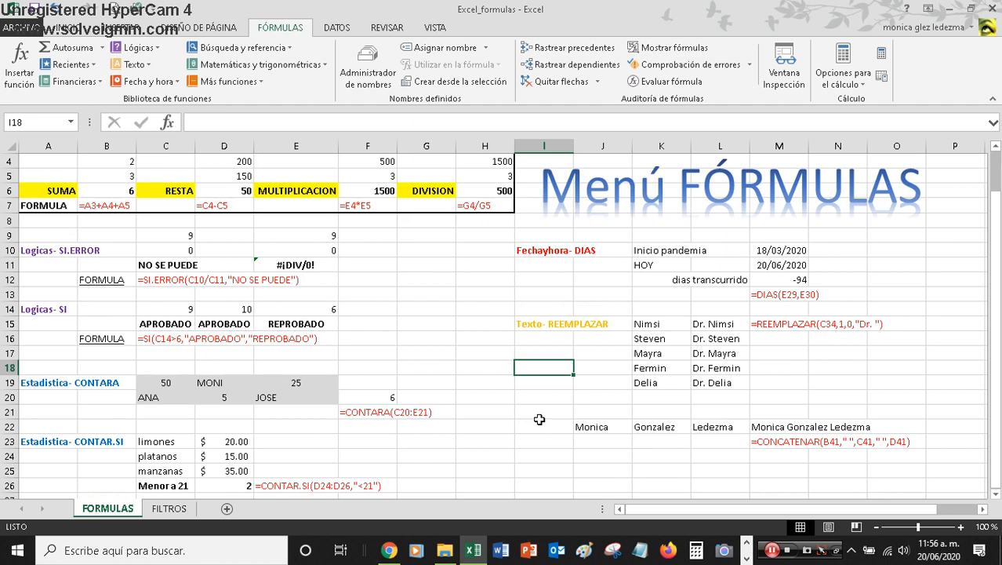
pyautogui.click(543, 286)
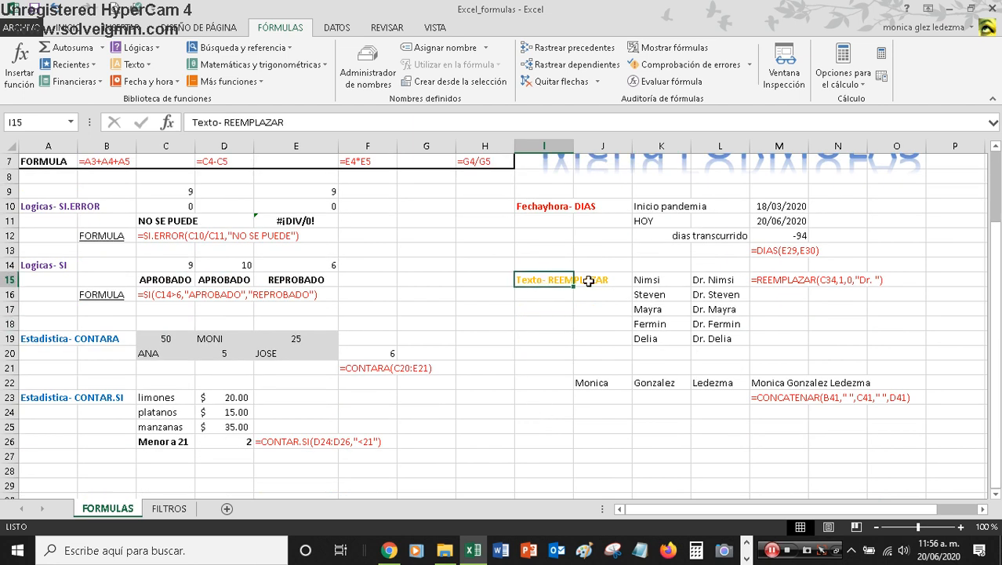
pyautogui.moveTo(718, 279); pyautogui.dragTo(715, 335)
pyautogui.press('Delete')
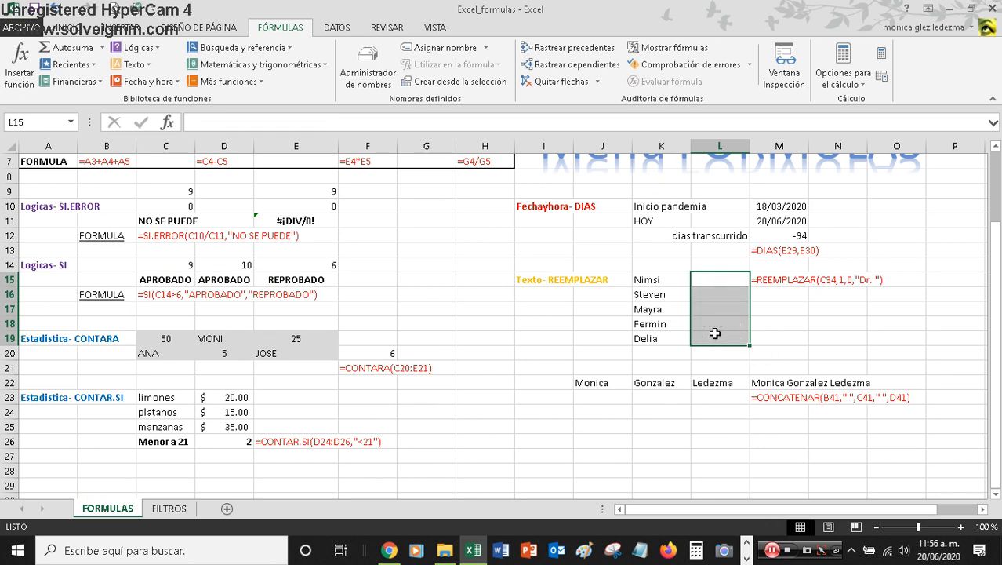
# Step: Review the names in K15:K19, and insert the REEMPLAZAR text function in L15 with K15 as Texto_original
pyautogui.click(781, 323)
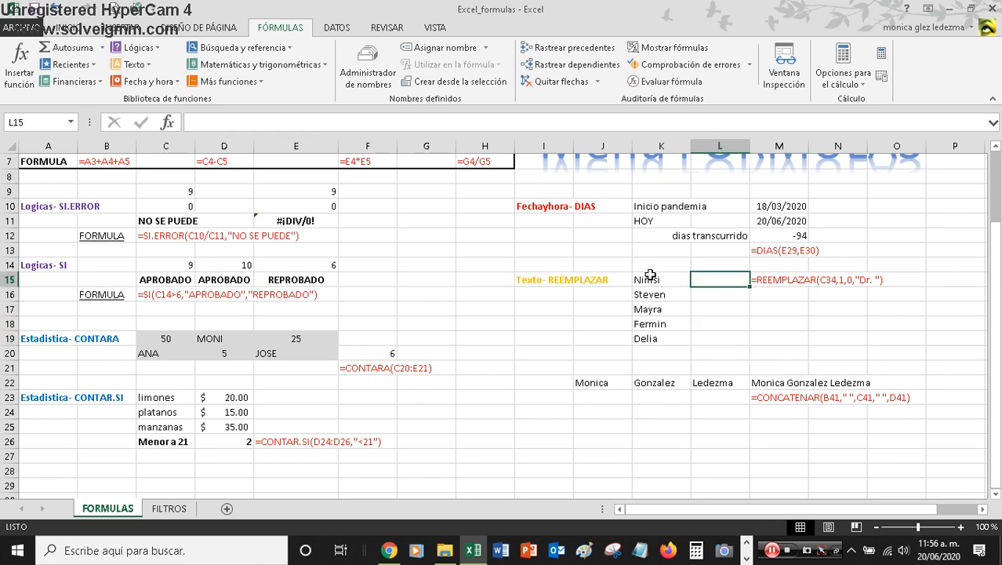
pyautogui.moveTo(650, 279); pyautogui.dragTo(654, 338)
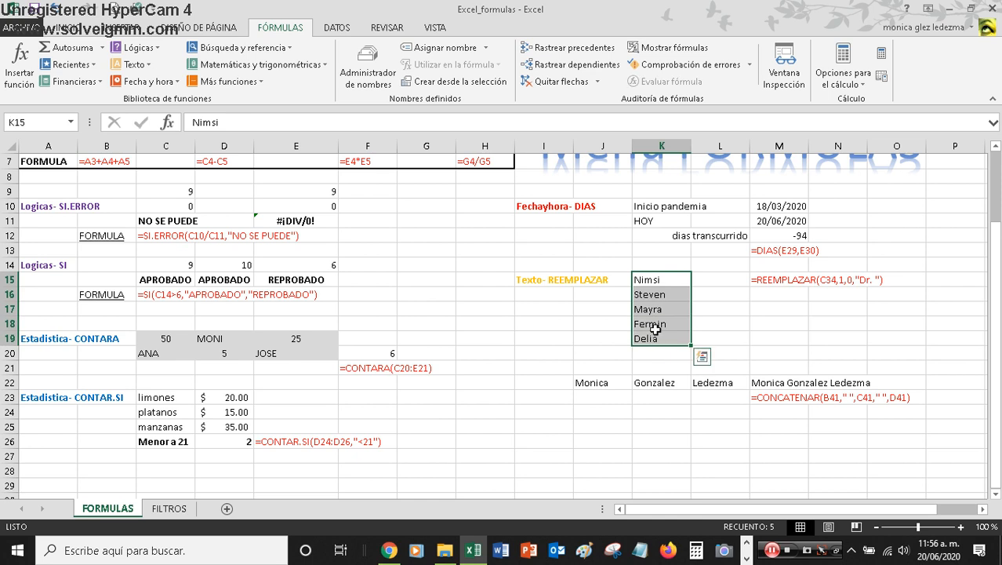
pyautogui.click(706, 278)
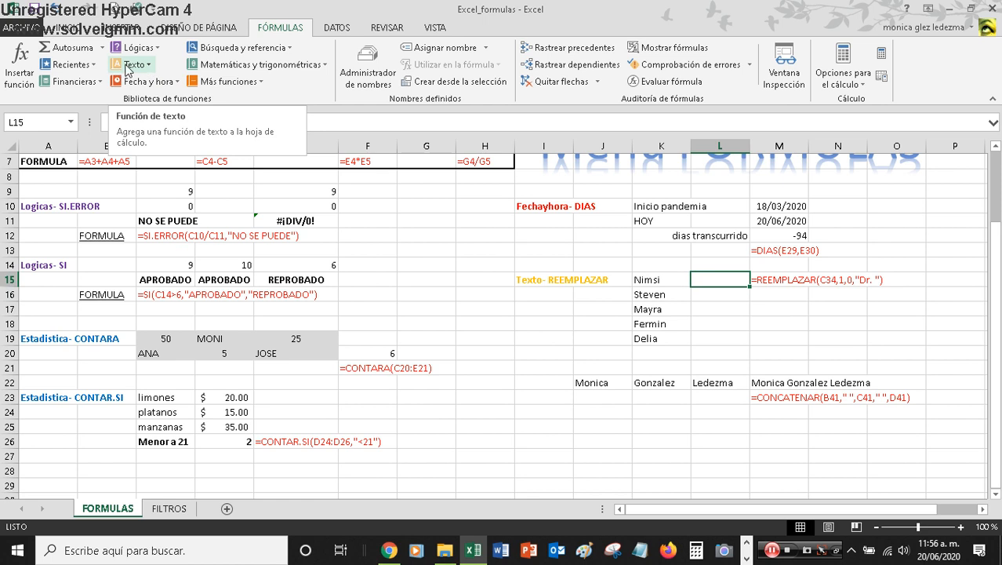
pyautogui.click(152, 69)
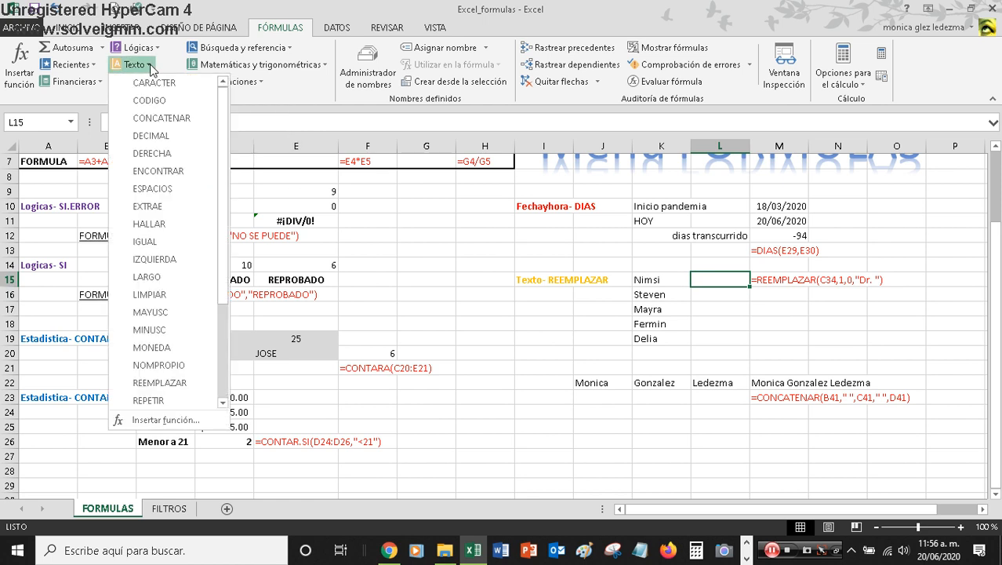
pyautogui.click(163, 383)
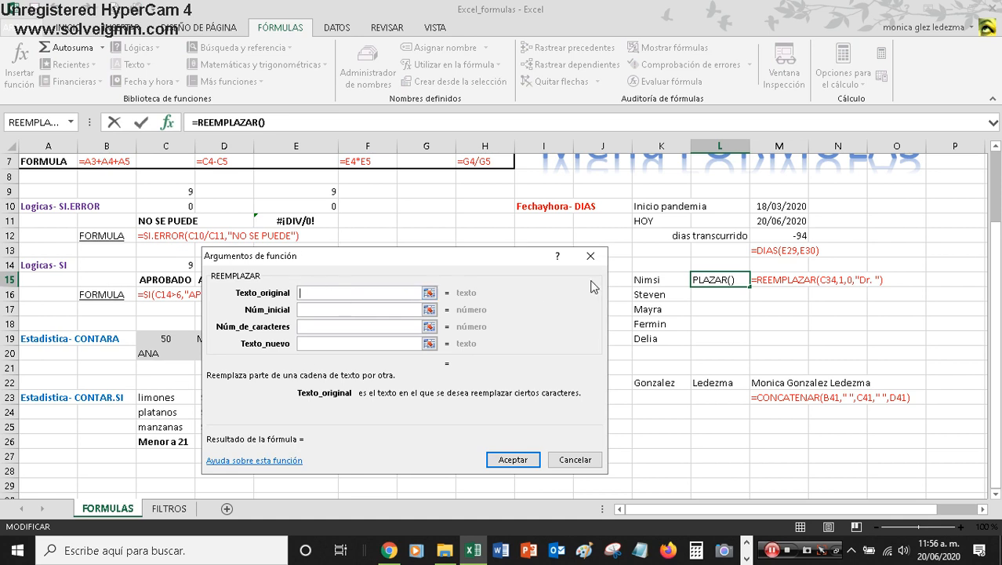
pyautogui.click(650, 279)
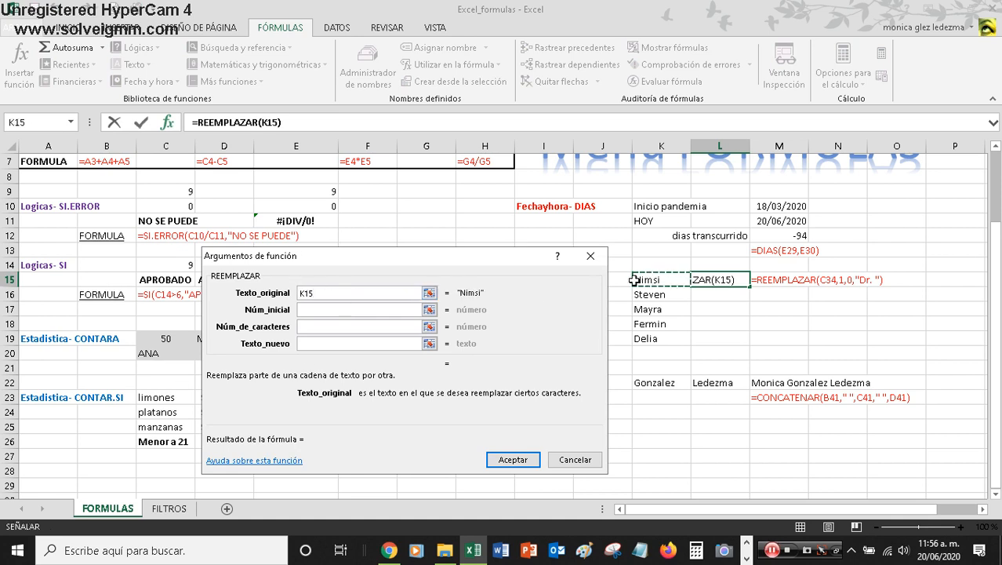
# Step: Set the REEMPLAZAR arguments Núm_inicial to 1 and Núm_de_caracteres to 0
pyautogui.click(311, 310)
pyautogui.click(313, 309)
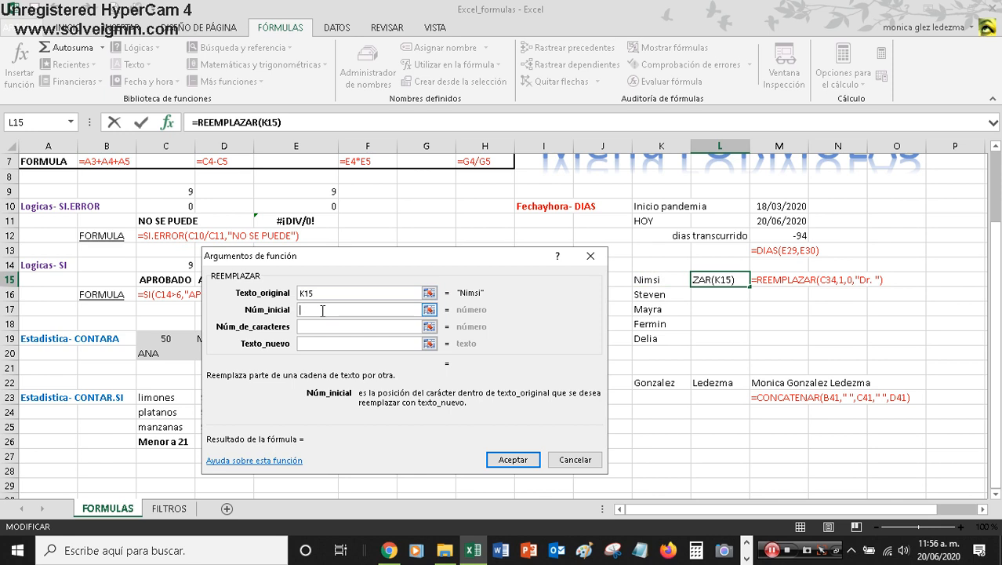
pyautogui.write('1')
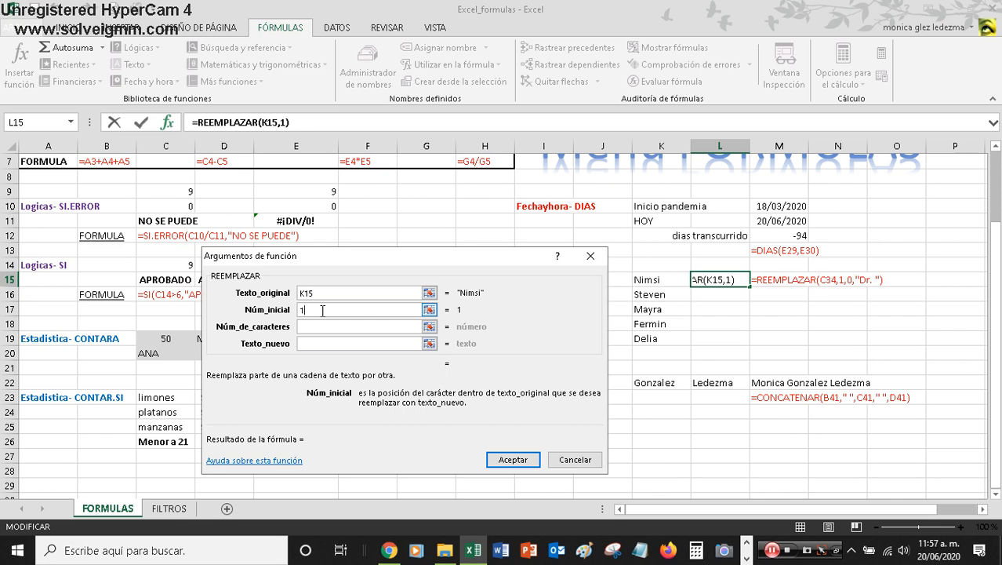
pyautogui.click(311, 327)
pyautogui.click(309, 325)
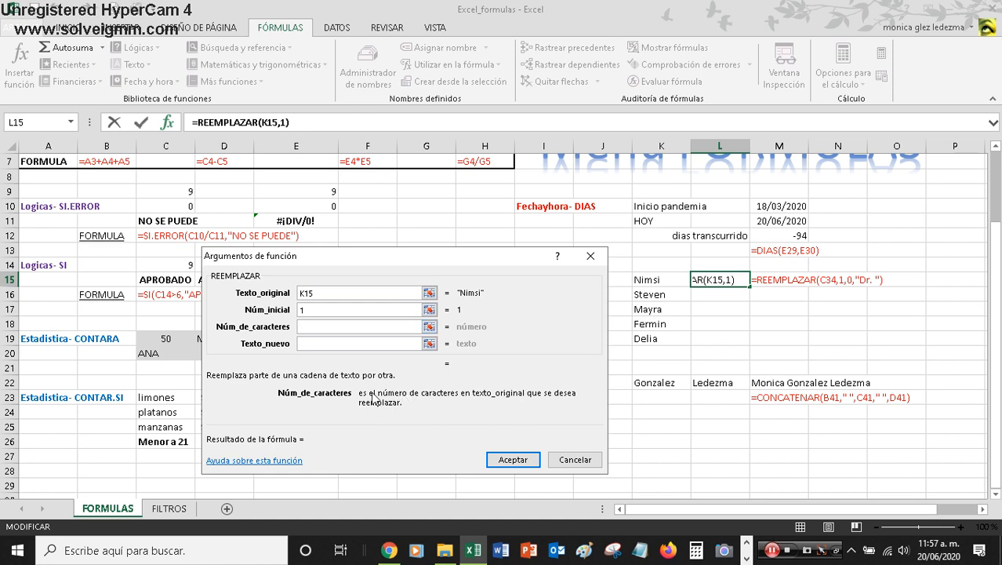
pyautogui.write('0')
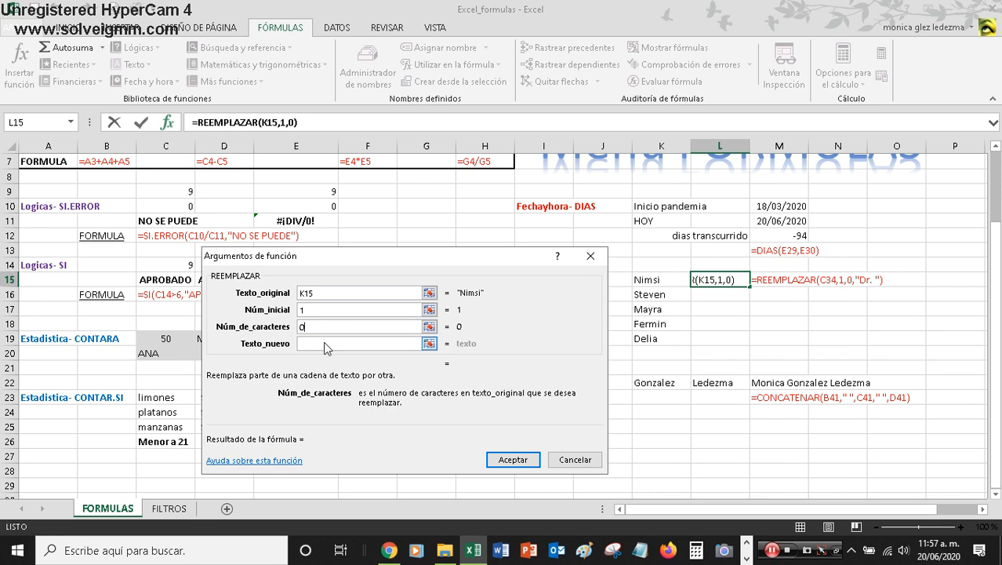
# Step: Set Texto_nuevo to "DR. " with a trailing space, accept the function, and fill the L15 formula down to L19
pyautogui.click(326, 343)
pyautogui.write('DR.')
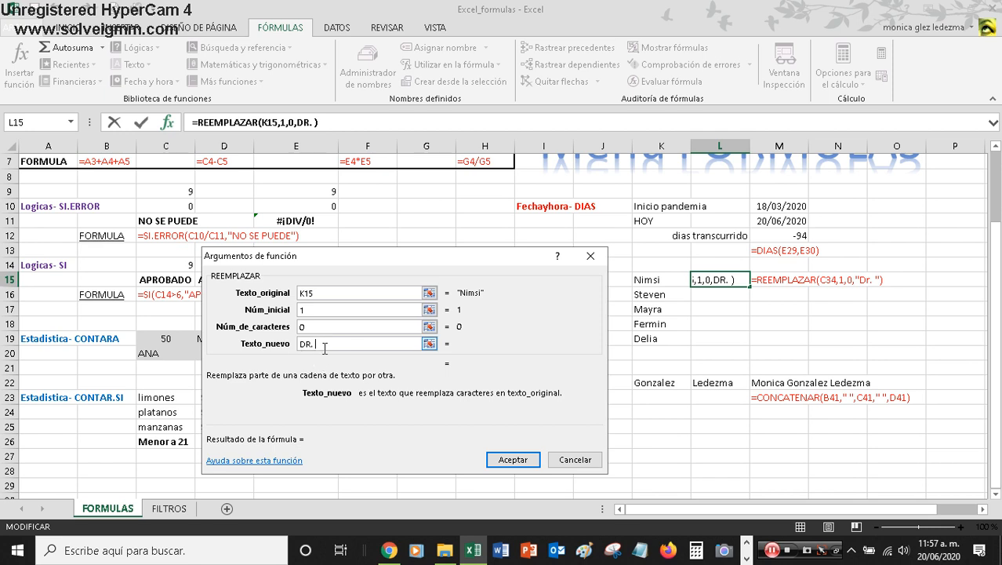
pyautogui.click(513, 461)
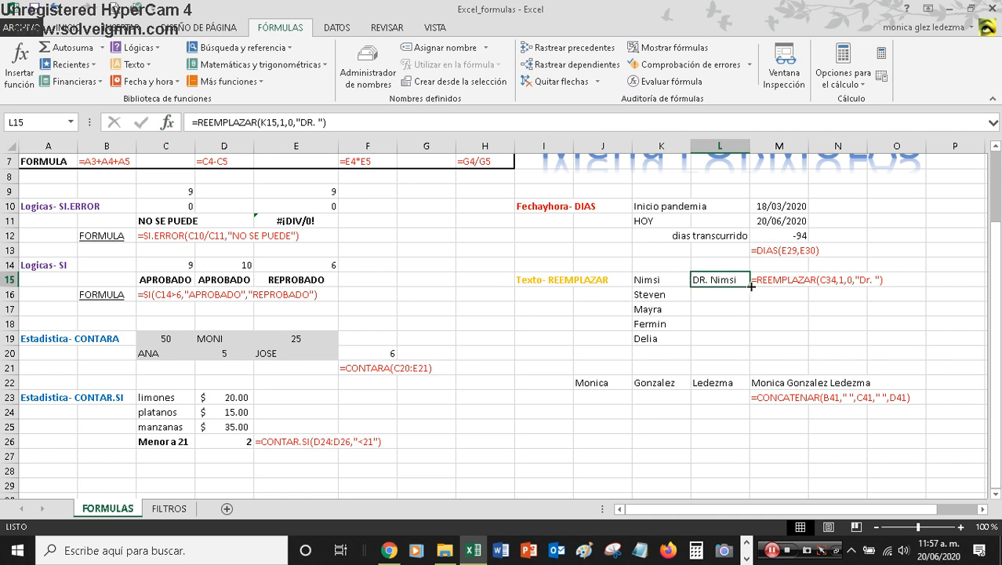
pyautogui.moveTo(751, 287); pyautogui.dragTo(743, 340)
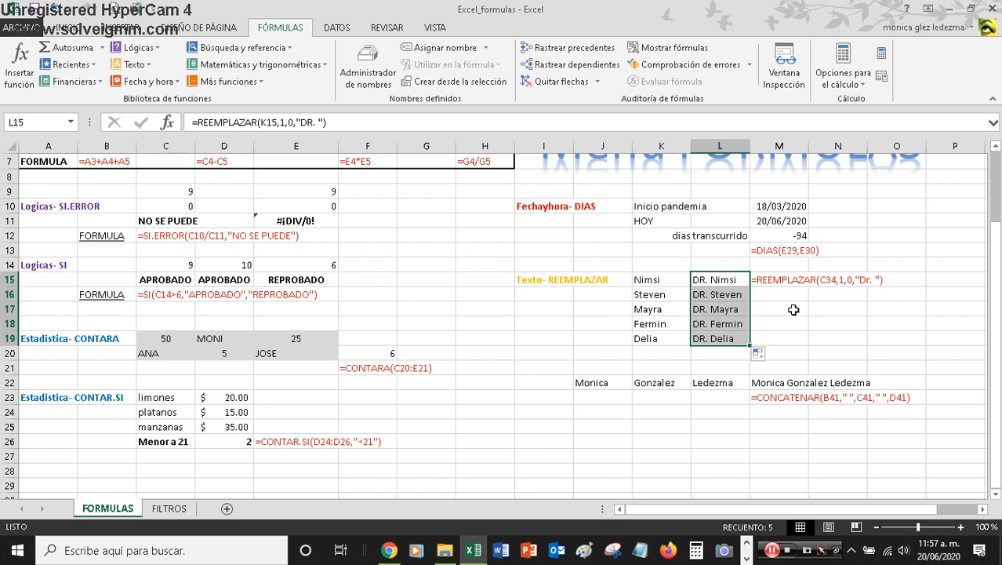
pyautogui.click(792, 309)
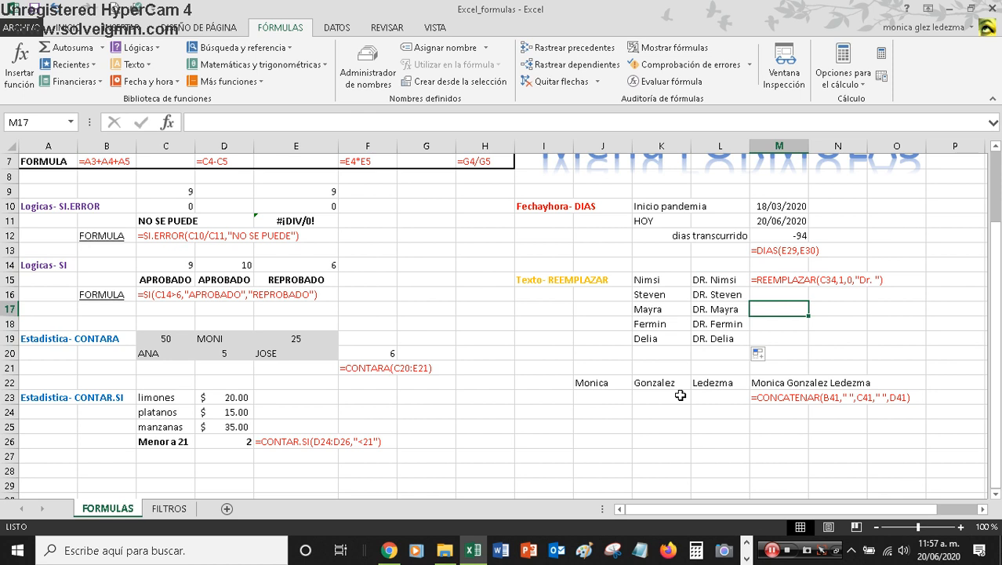
# Step: Examine the separate first name and surname cells J22, K22 and L22 of the CONCATENAR example
pyautogui.click(648, 409)
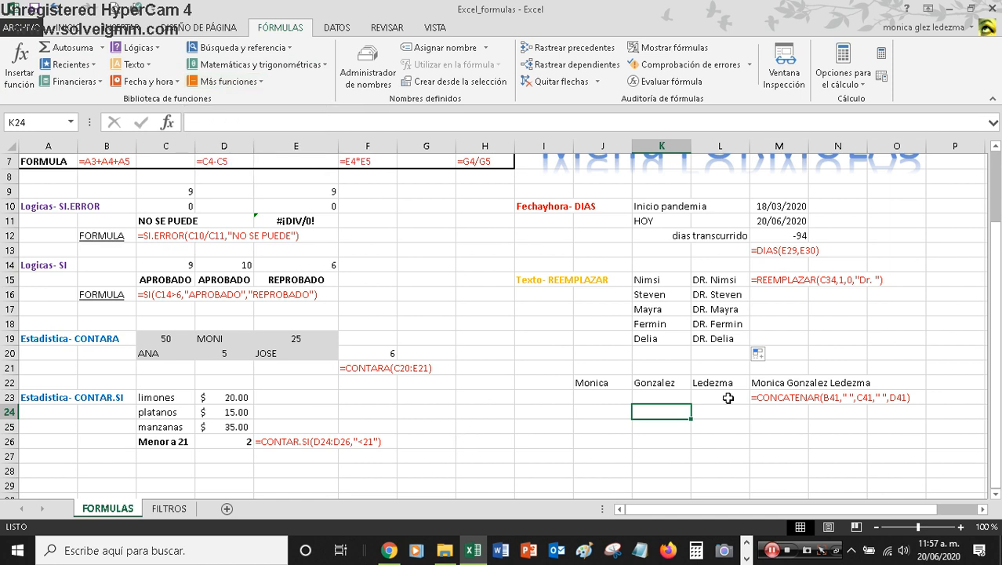
pyautogui.click(596, 383)
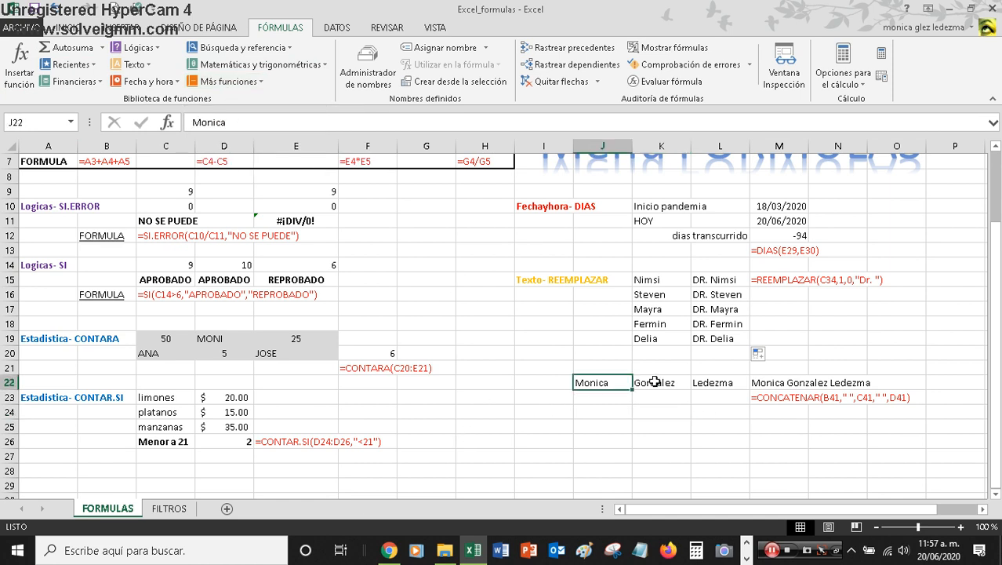
pyautogui.click(663, 383)
pyautogui.click(699, 383)
pyautogui.click(606, 384)
pyautogui.click(651, 384)
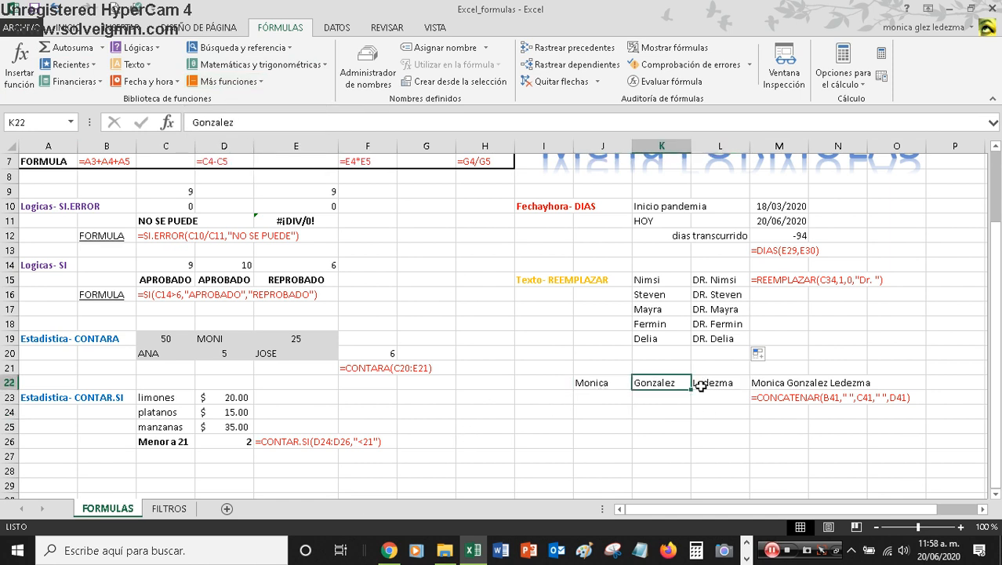
pyautogui.click(700, 384)
pyautogui.click(596, 383)
pyautogui.click(655, 383)
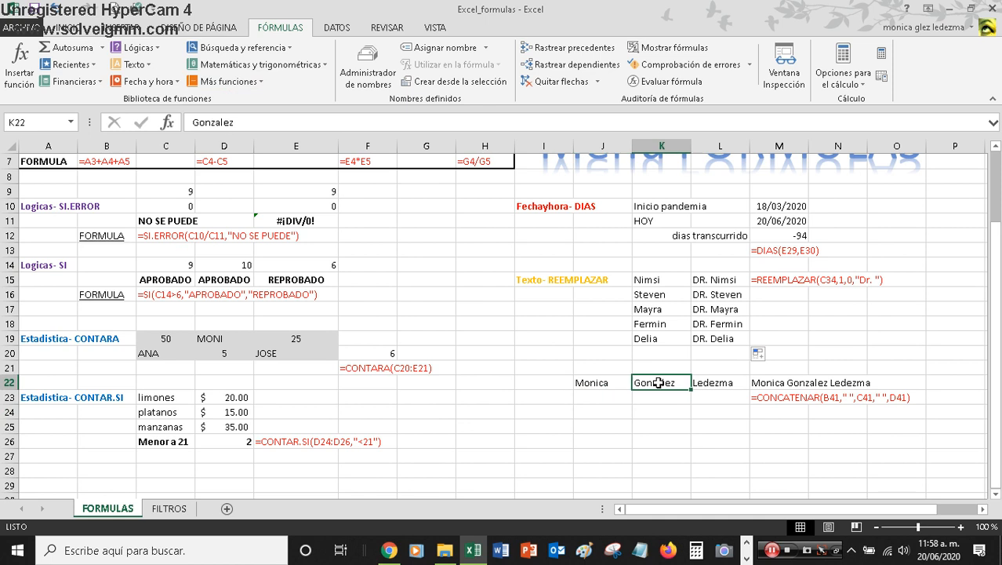
pyautogui.click(702, 382)
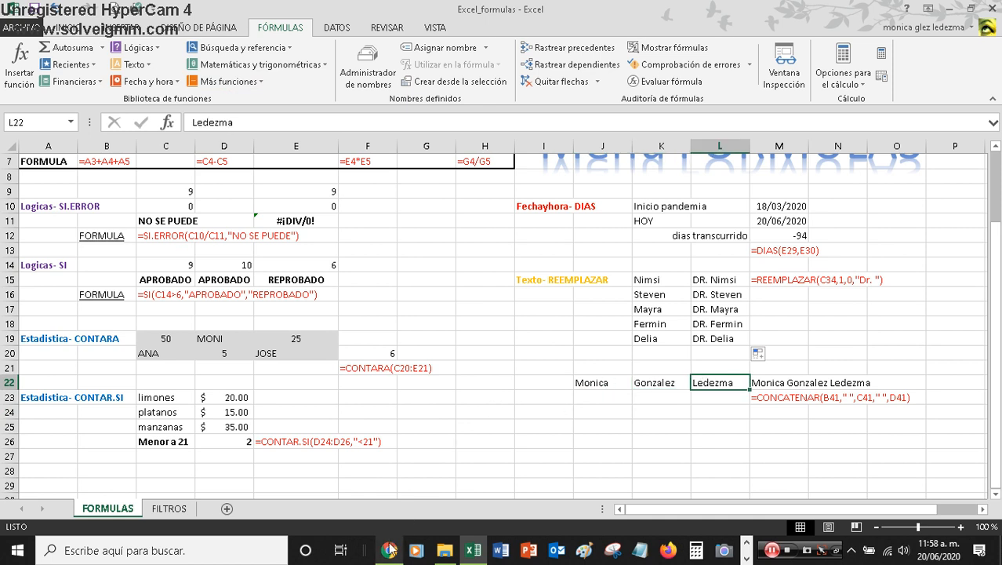
# Step: Switch to Chrome and read the Google result for "como junto nombres y apellidos en excel", highlighting the function name CONCATENAR
pyautogui.moveTo(387, 555)
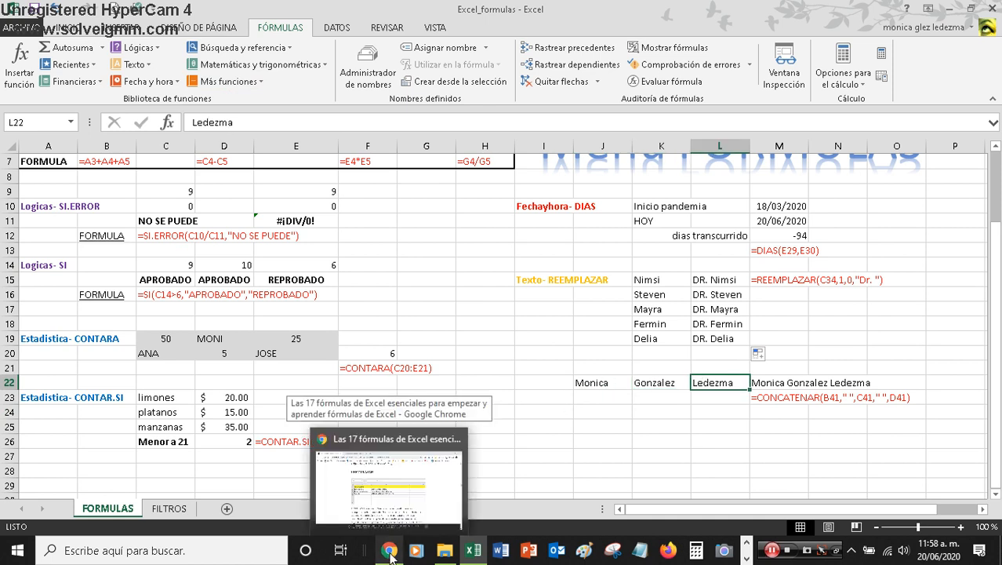
pyautogui.click(390, 554)
pyautogui.click(289, 12)
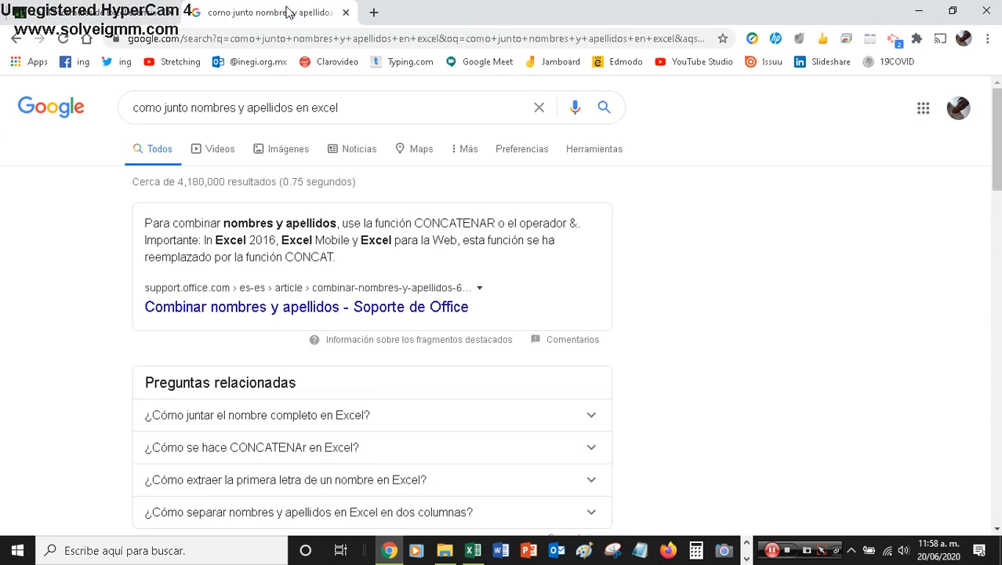
pyautogui.moveTo(338, 107); pyautogui.dragTo(110, 104)
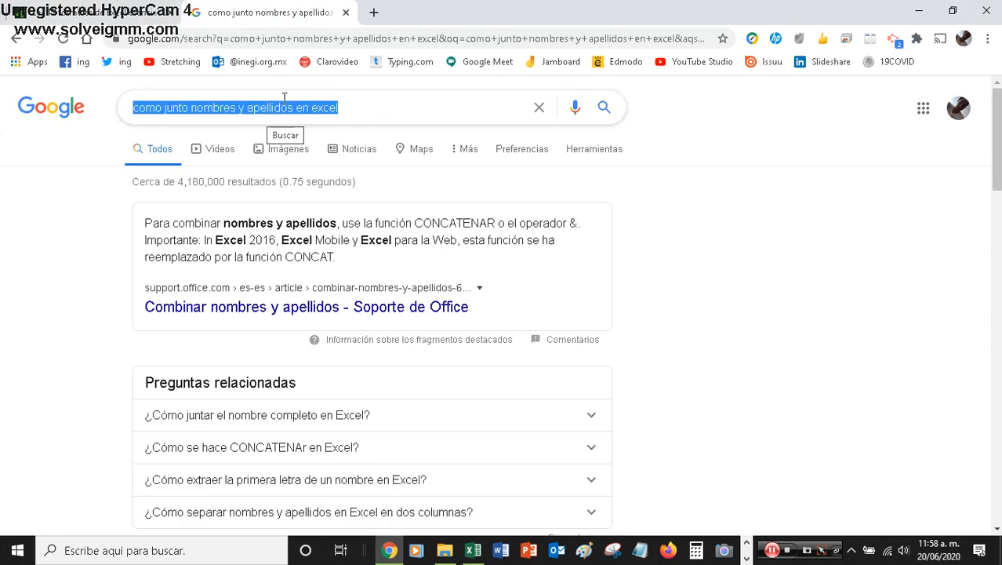
pyautogui.click(411, 233)
pyautogui.moveTo(414, 223); pyautogui.dragTo(497, 223)
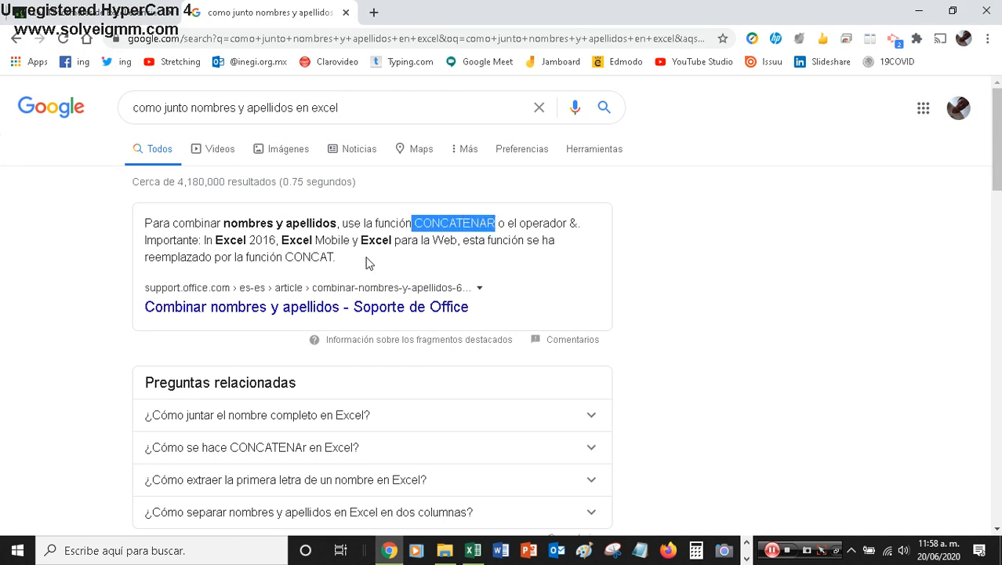
# Step: Switch back to Excel and clear the existing CONCATENAR formula from M22
pyautogui.click(473, 550)
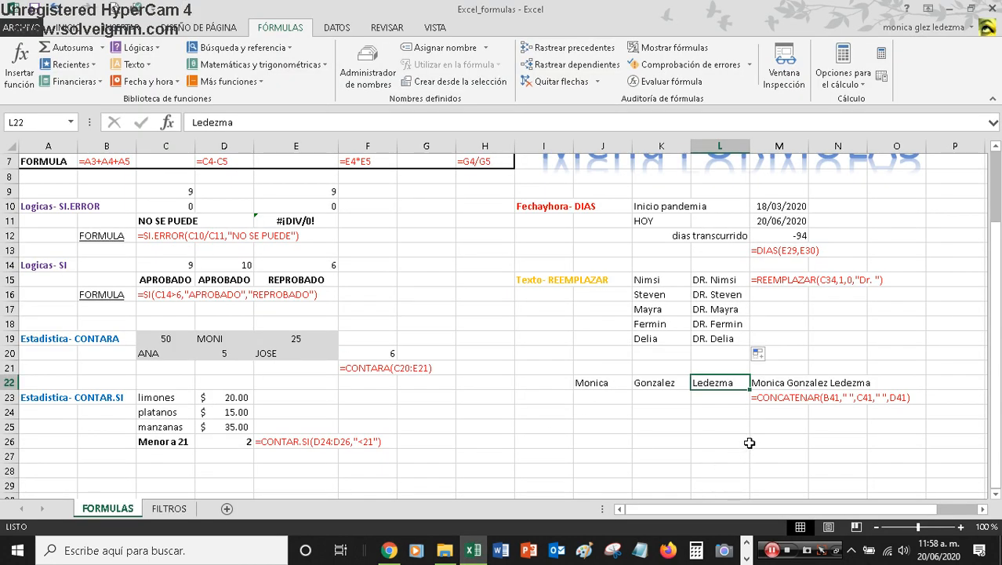
pyautogui.click(779, 382)
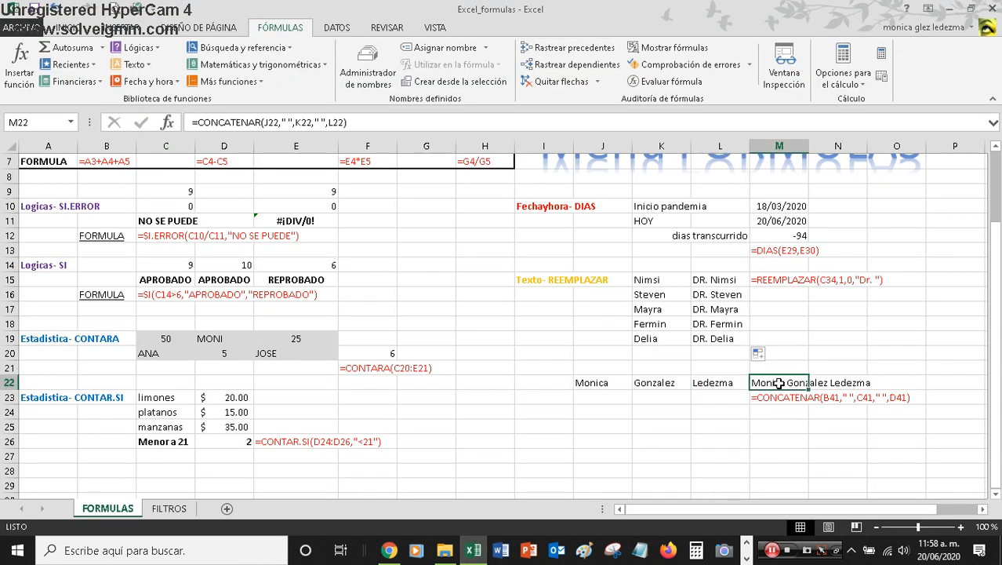
pyautogui.press('Delete')
pyautogui.click(787, 444)
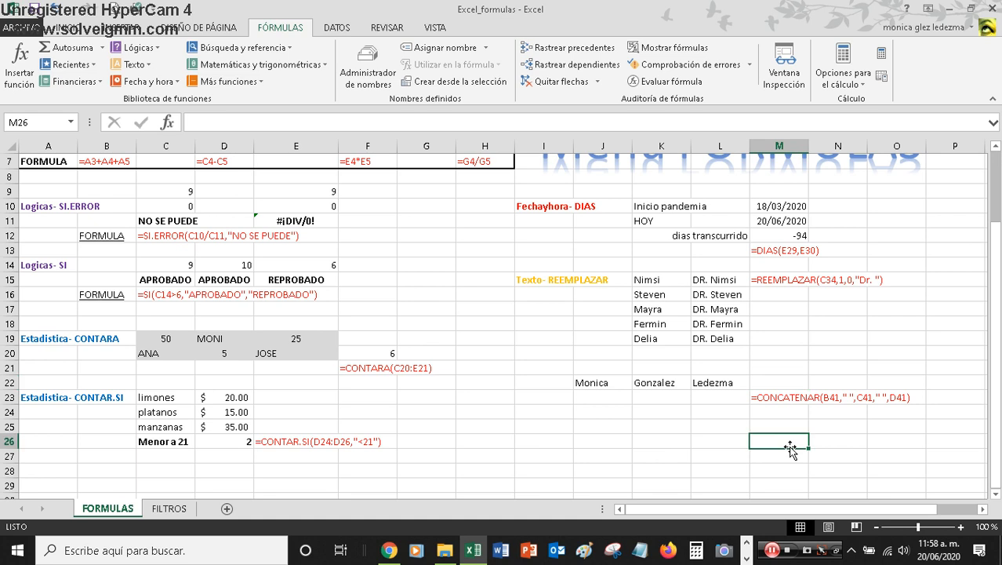
# Step: Search the function library for CONCATENAR and insert that function in M22
pyautogui.click(773, 382)
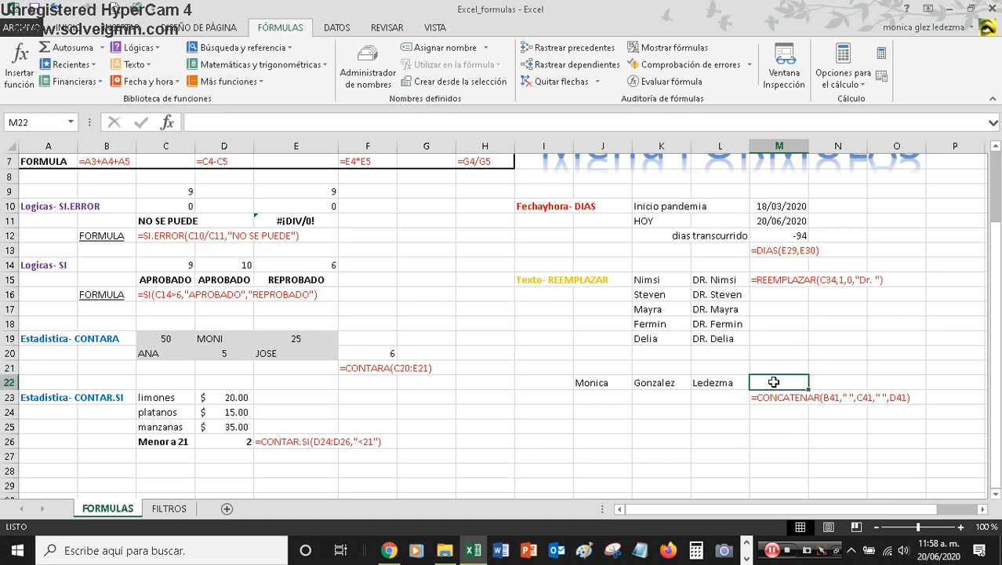
pyautogui.click(21, 57)
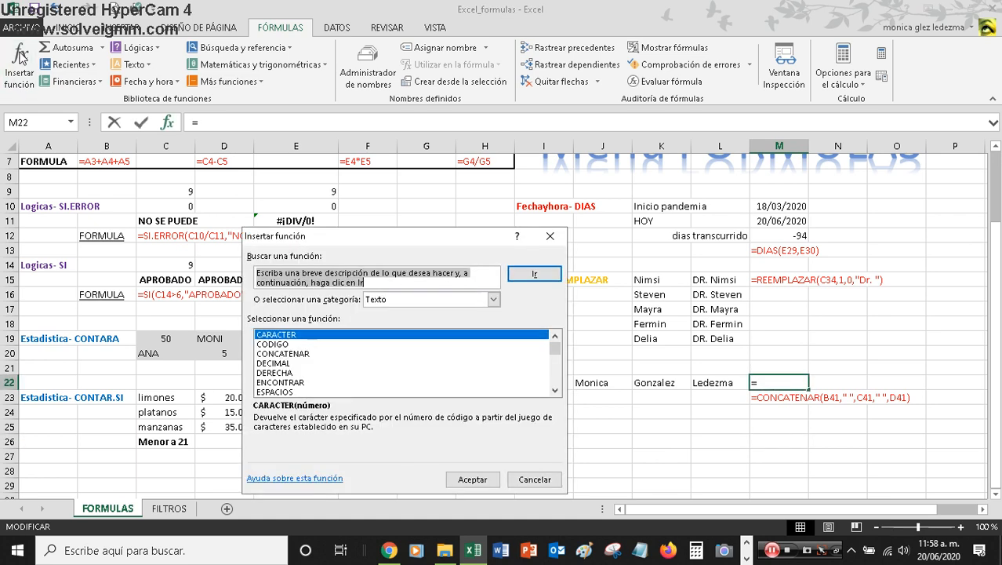
pyautogui.write('CONCA')
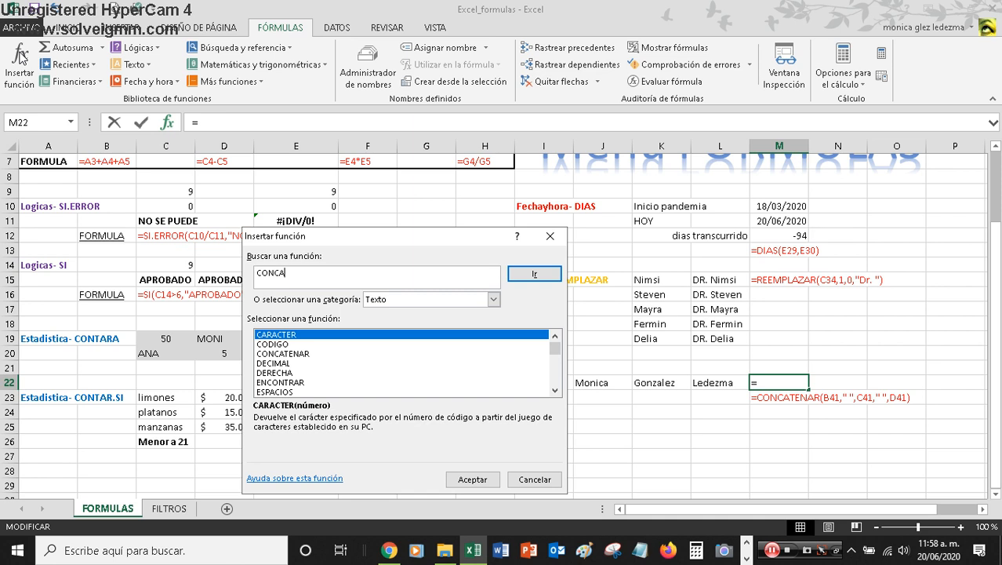
pyautogui.write('TENAR')
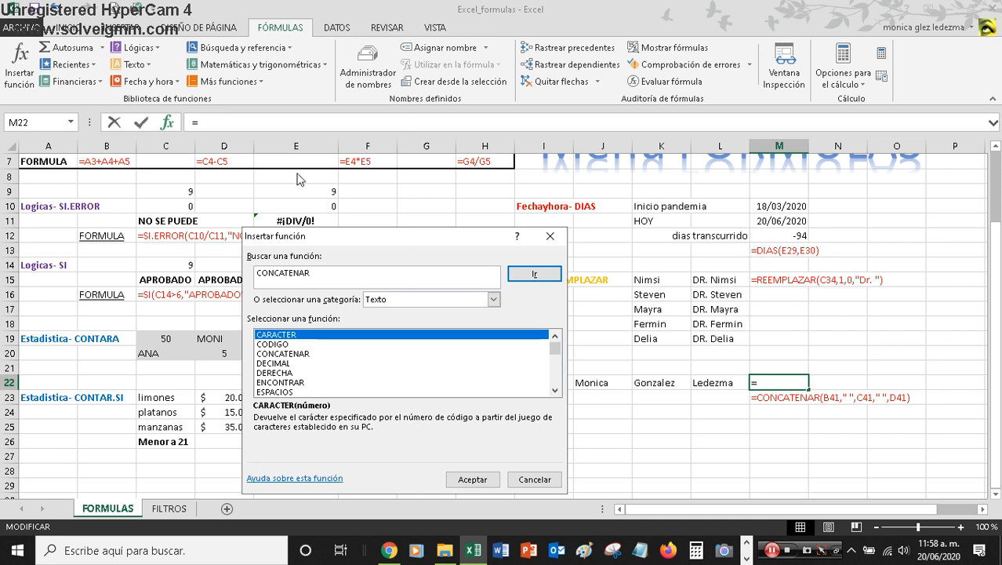
pyautogui.click(523, 276)
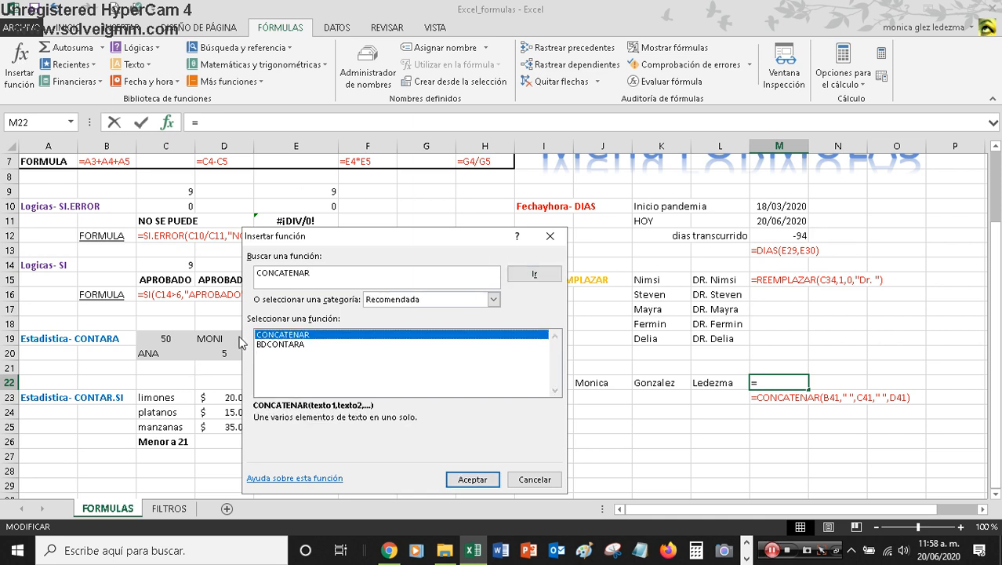
pyautogui.click(471, 479)
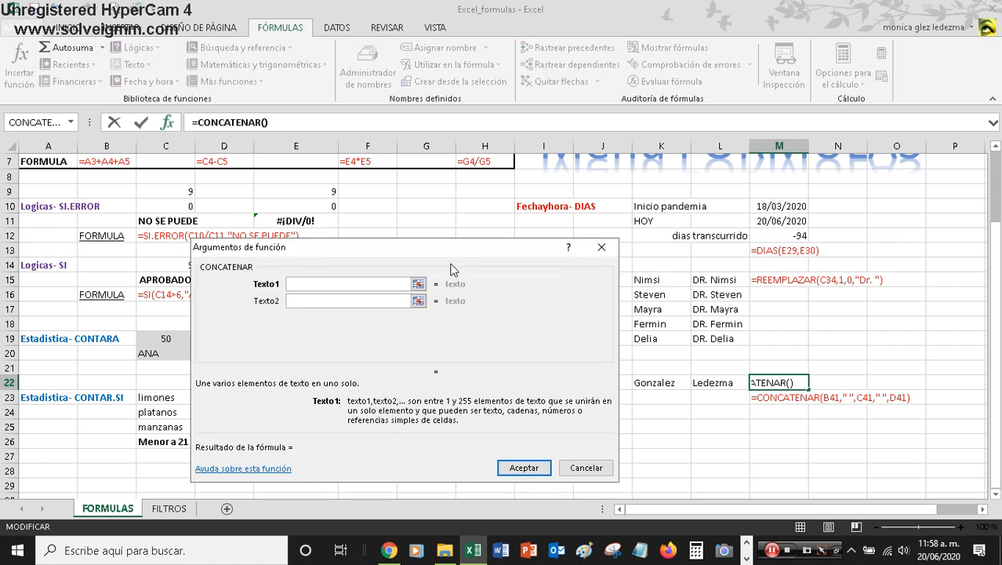
# Step: Fill the CONCATENAR arguments with J22 as Texto1, K22 as Texto2 and L22 as Texto3, and accept the function in M22
pyautogui.moveTo(453, 251); pyautogui.dragTo(318, 203)
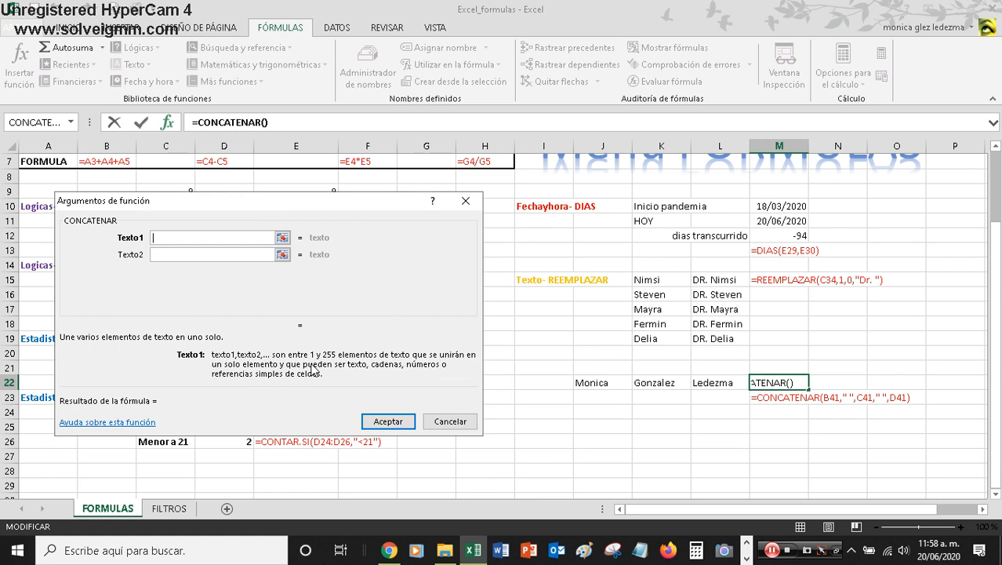
pyautogui.click(601, 385)
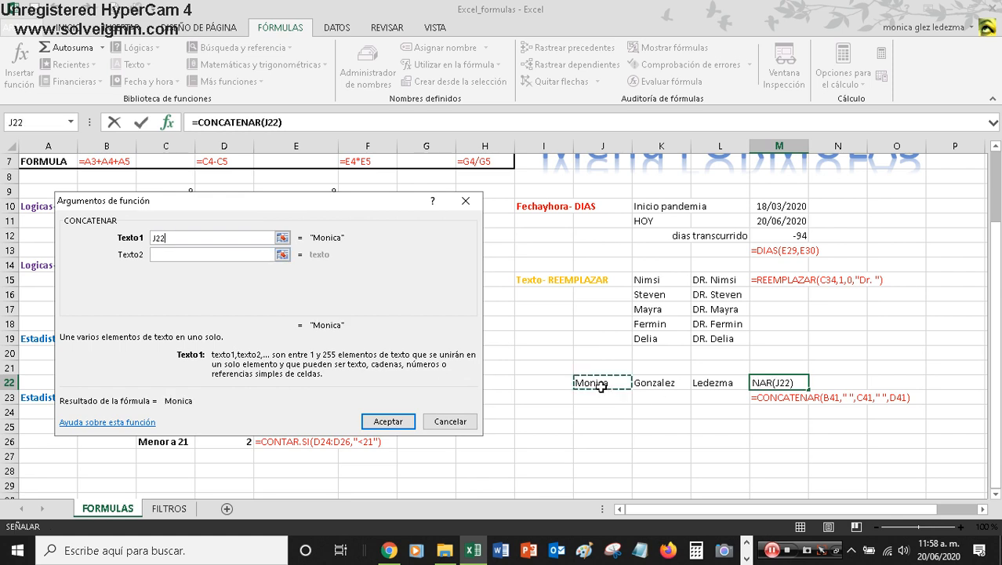
pyautogui.click(179, 254)
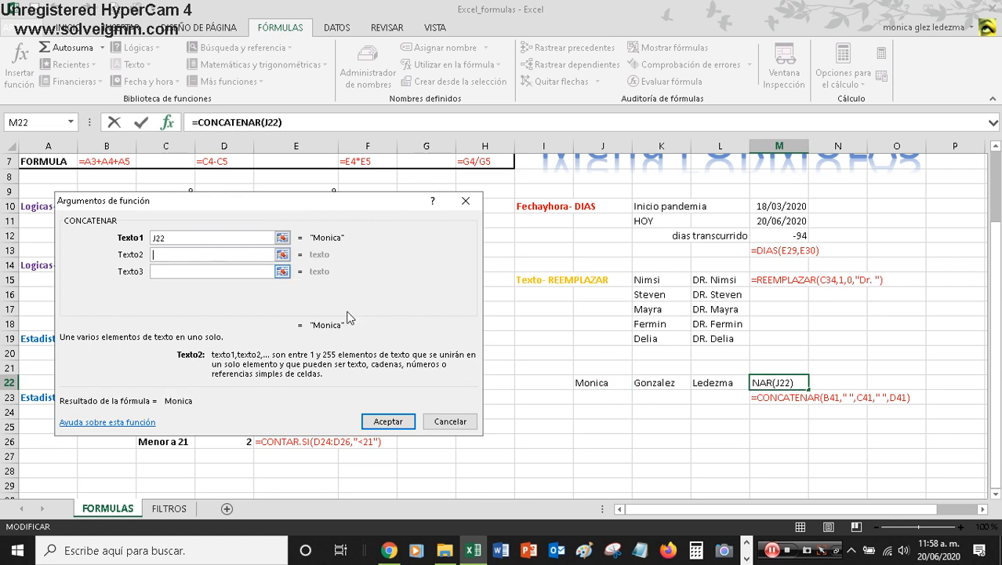
pyautogui.click(650, 388)
pyautogui.click(226, 271)
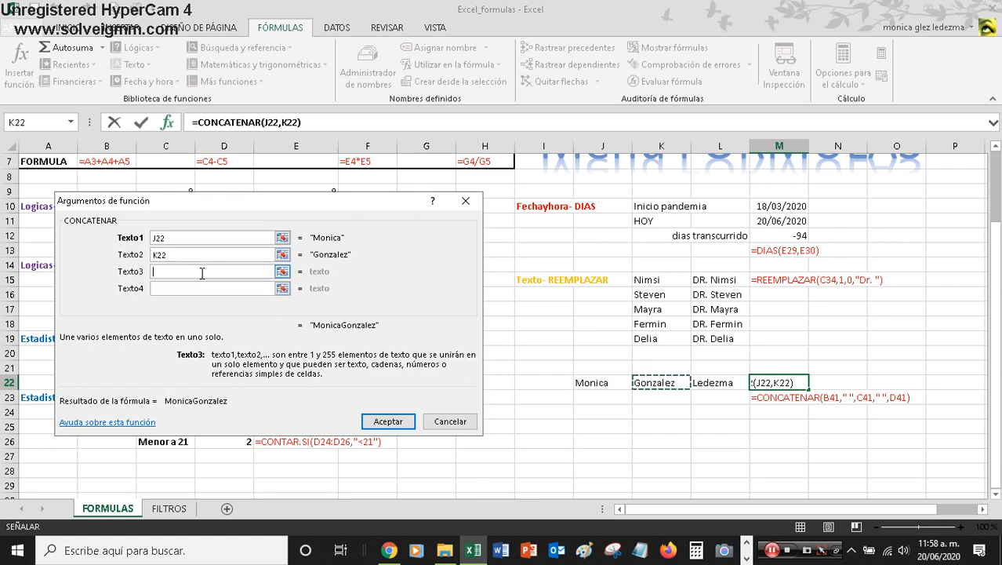
pyautogui.click(712, 386)
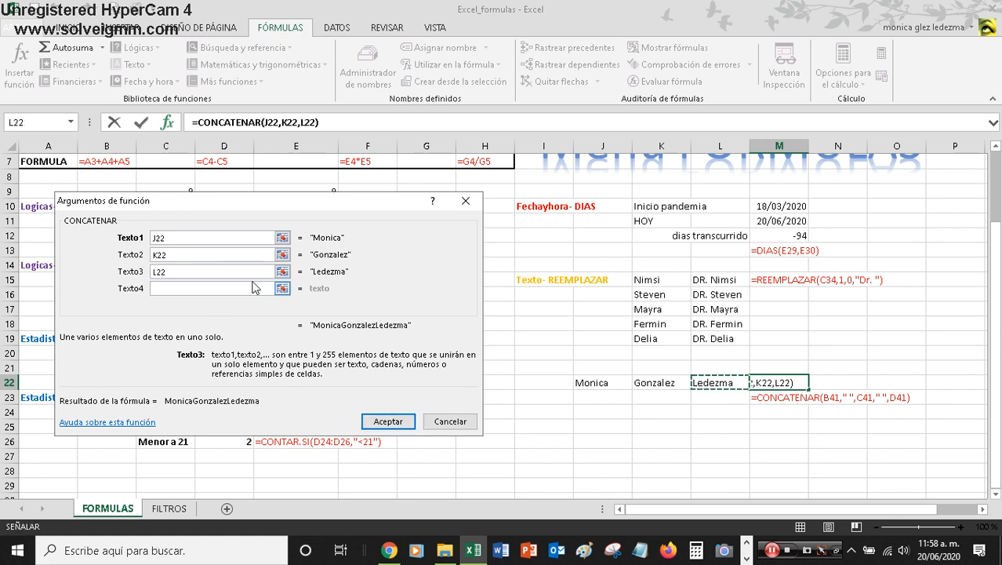
pyautogui.click(388, 422)
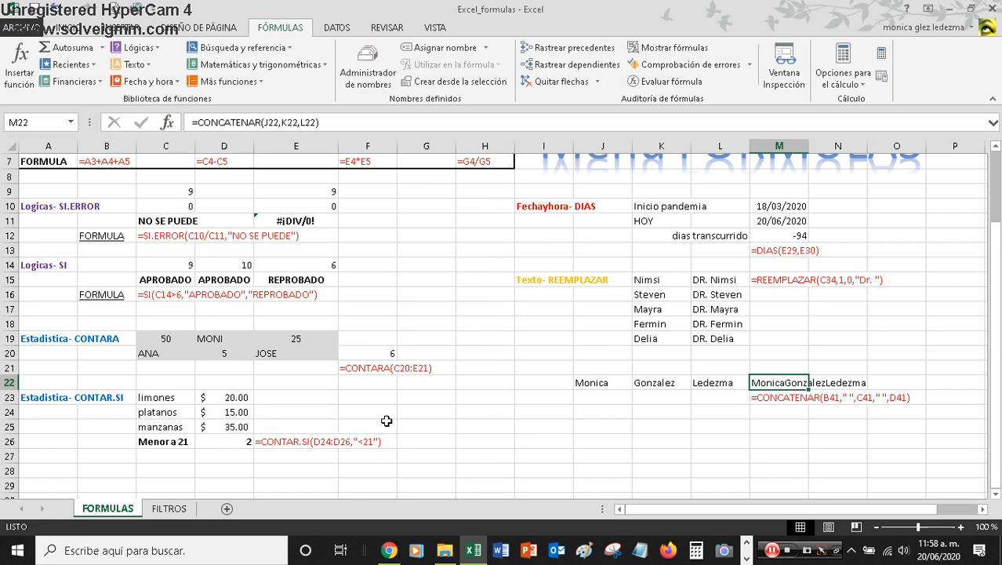
# Step: Edit the M22 formula to add " " separators between the names, making it =CONCATENAR(J22," ", K22," ", L22)
pyautogui.click(785, 400)
pyautogui.click(777, 380)
pyautogui.click(281, 123)
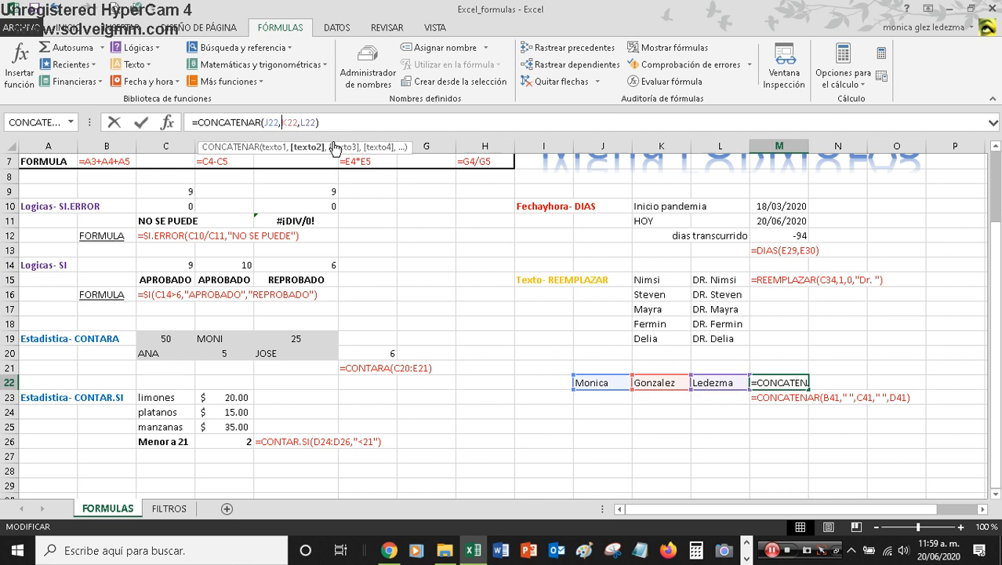
pyautogui.write('"')
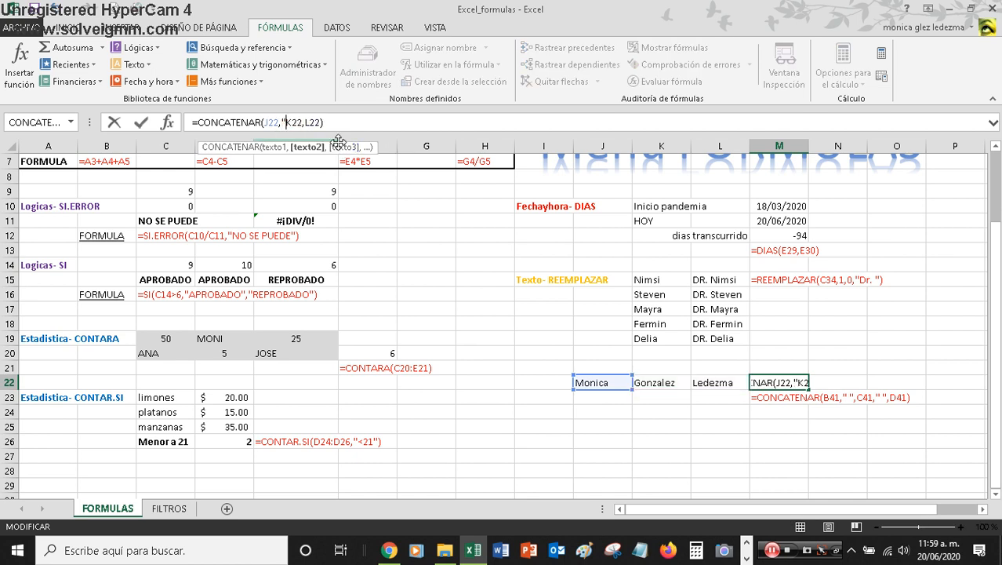
pyautogui.write(' "')
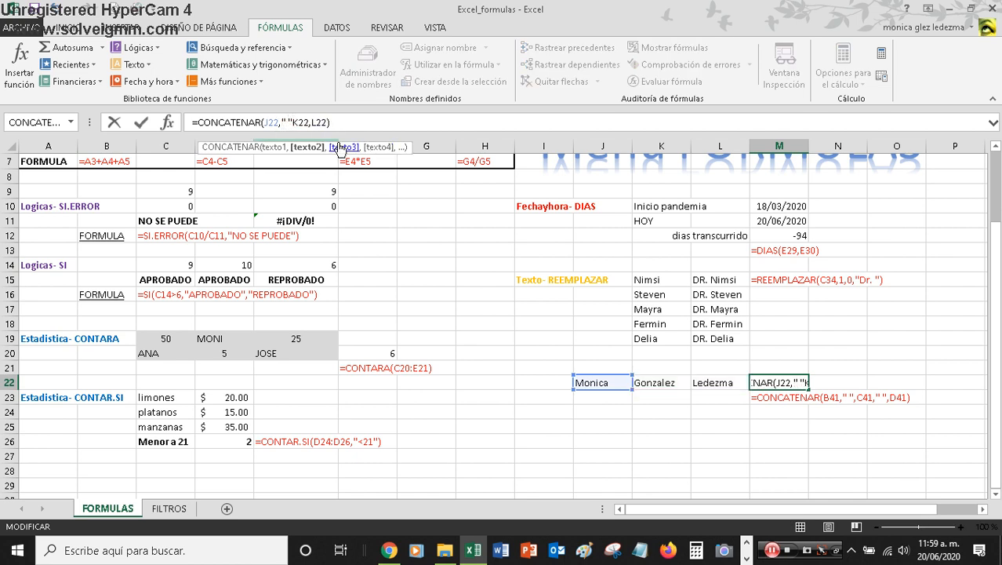
pyautogui.write(',')
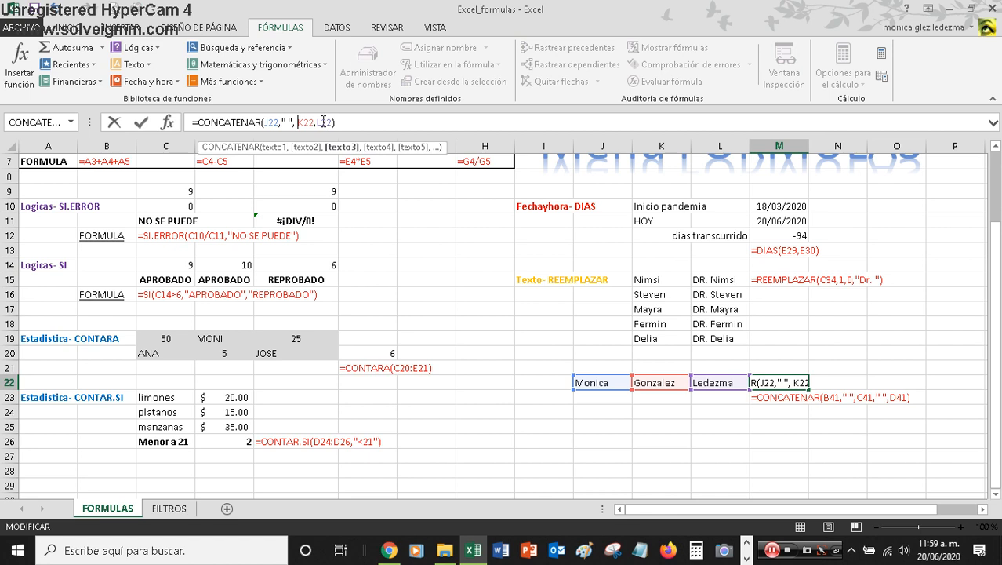
pyautogui.click(320, 122)
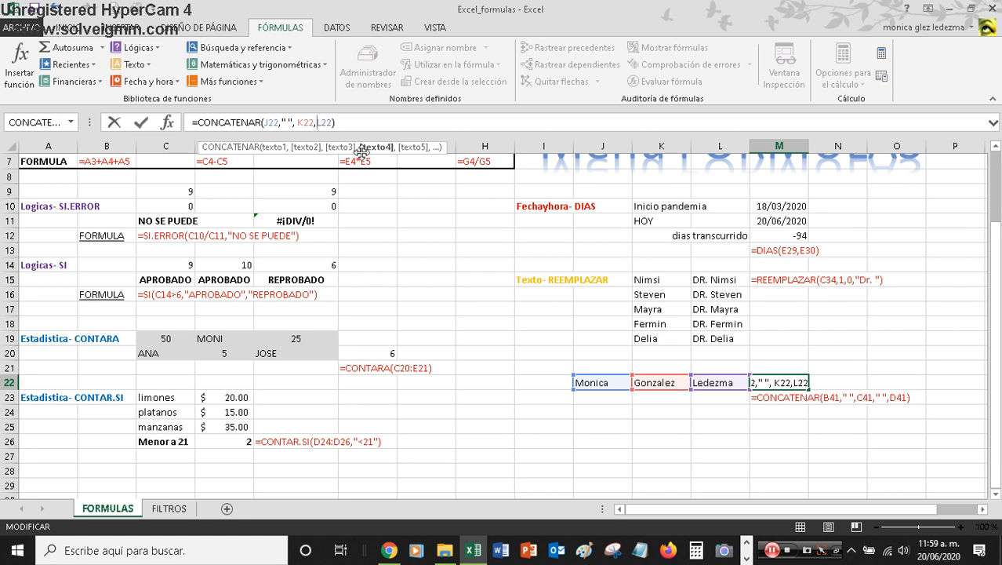
pyautogui.write('" "')
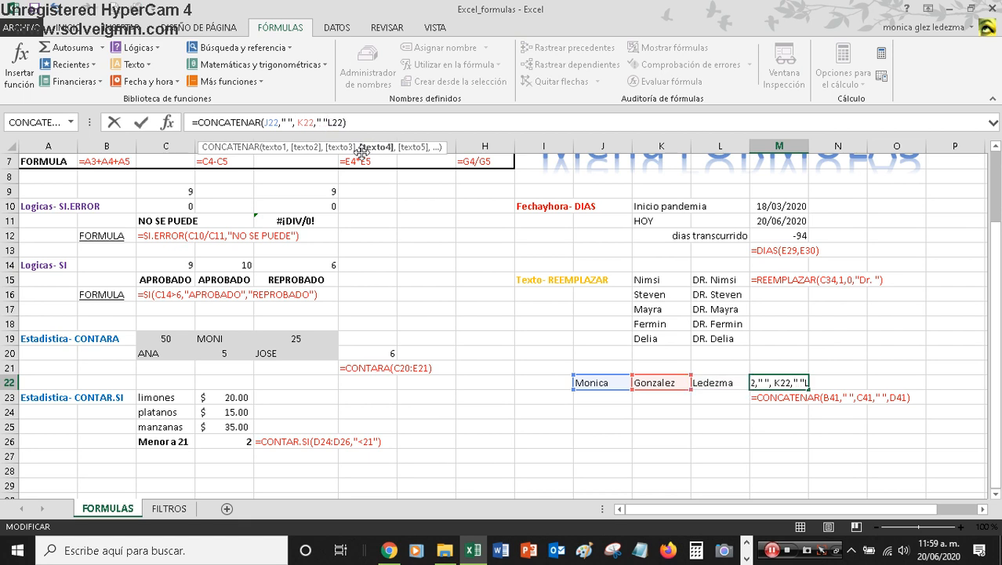
pyautogui.write(',')
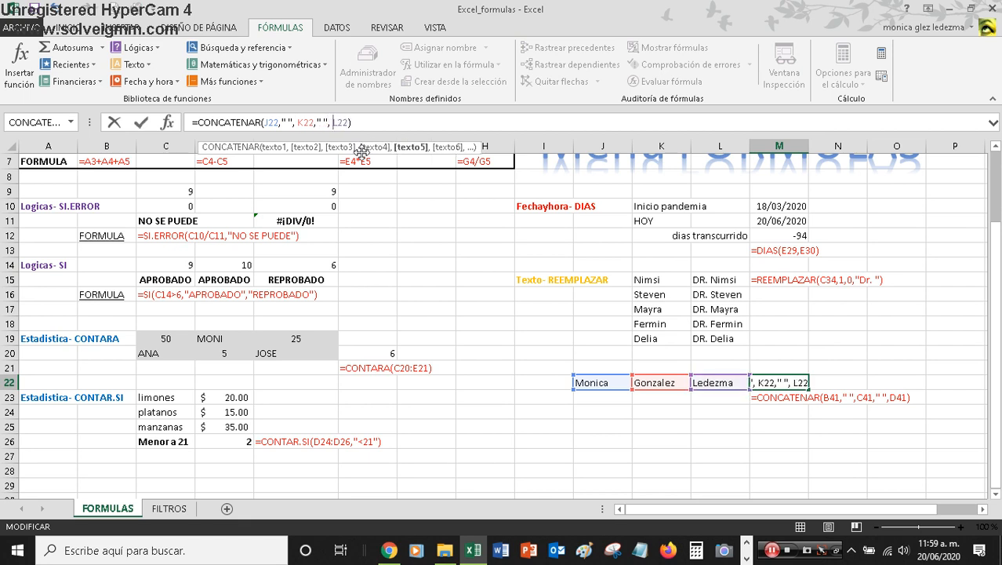
pyautogui.press('Return')
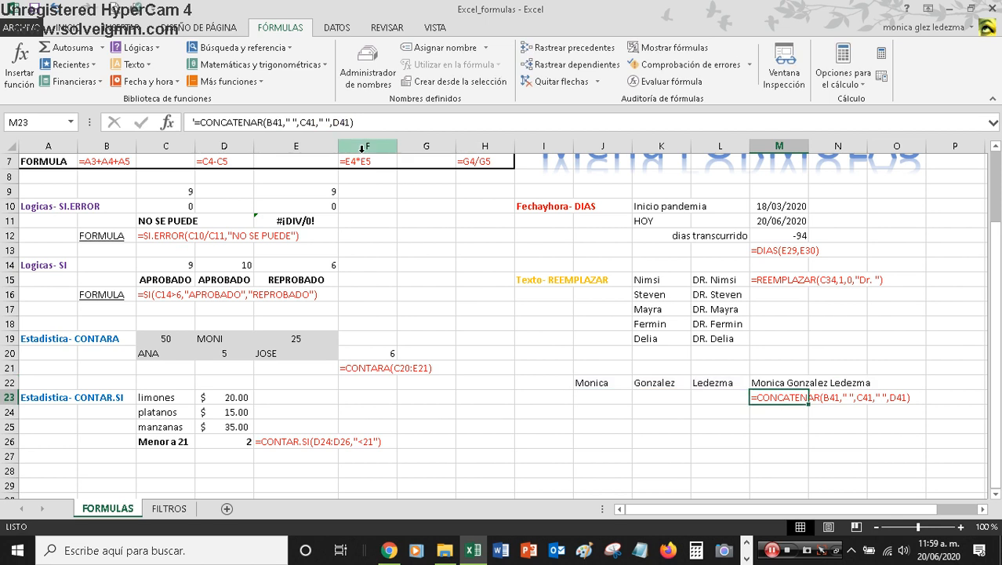
pyautogui.click(779, 382)
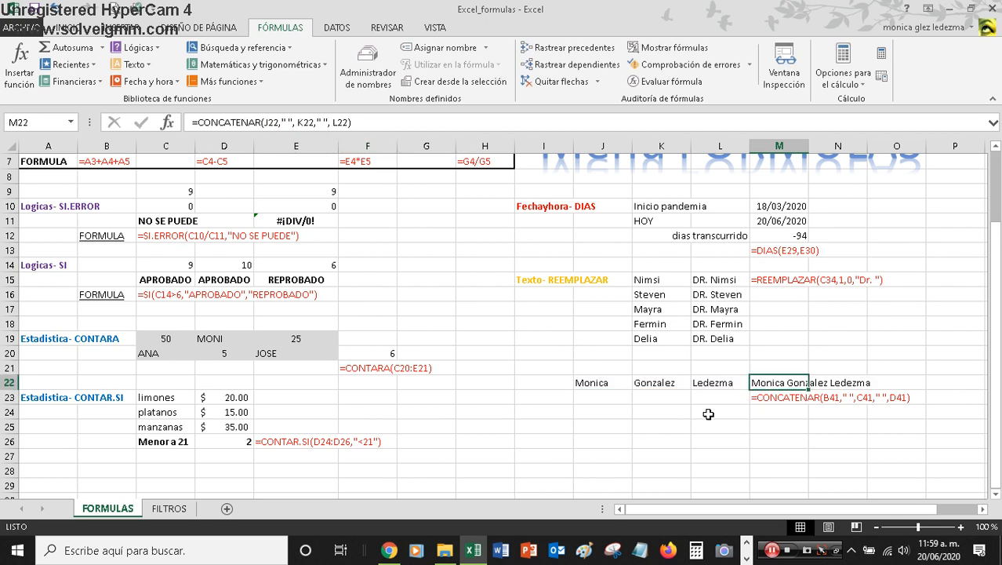
pyautogui.click(788, 552)
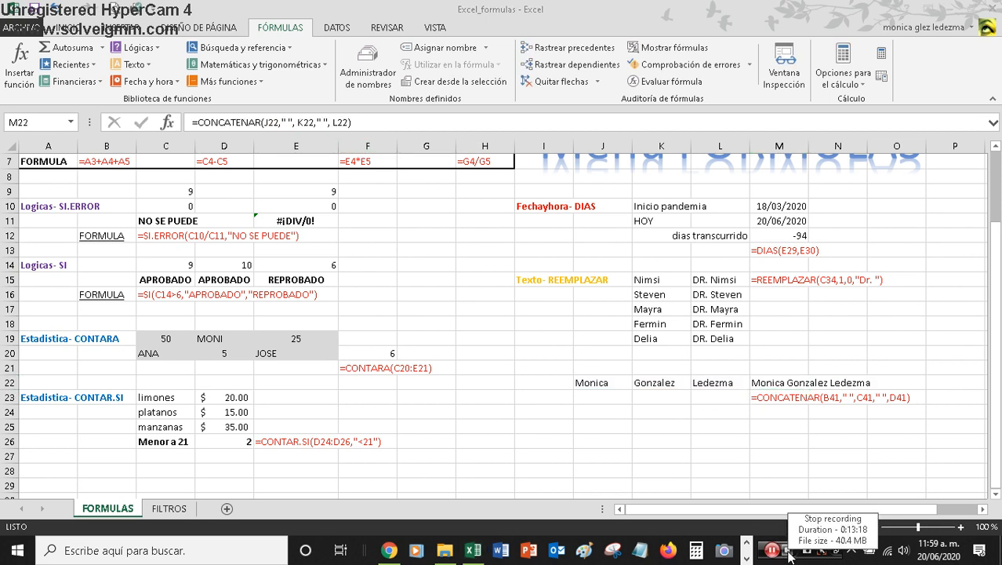